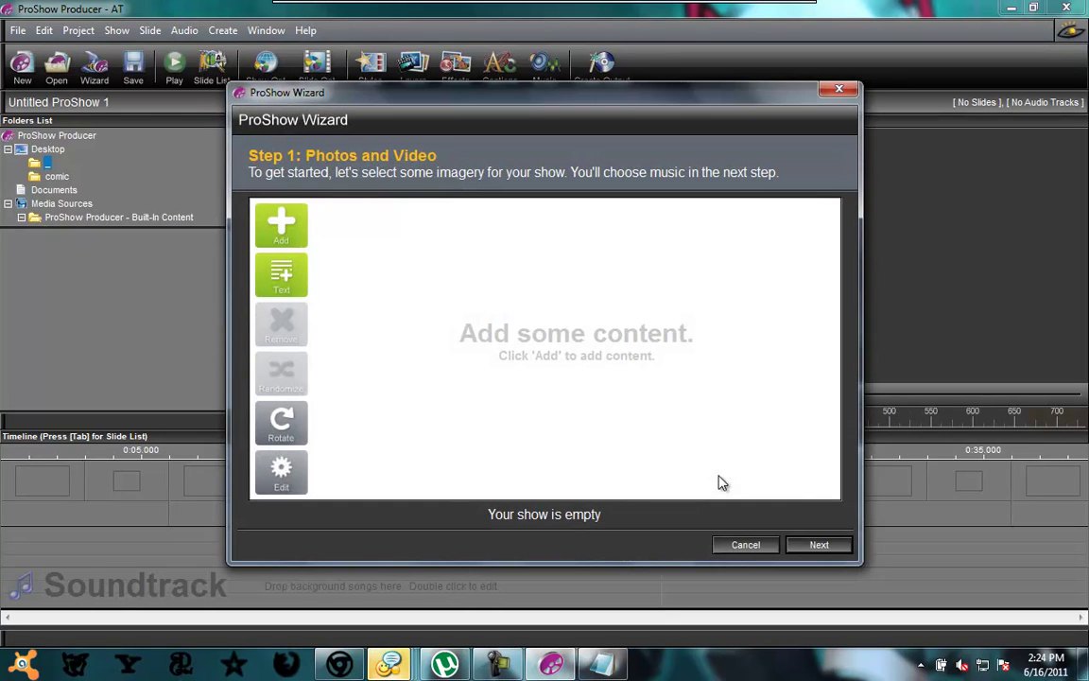
- Add all the images from the D:\Pics\Downloaded\T-ARA folder to the show's photos and video
left_click(281, 244)
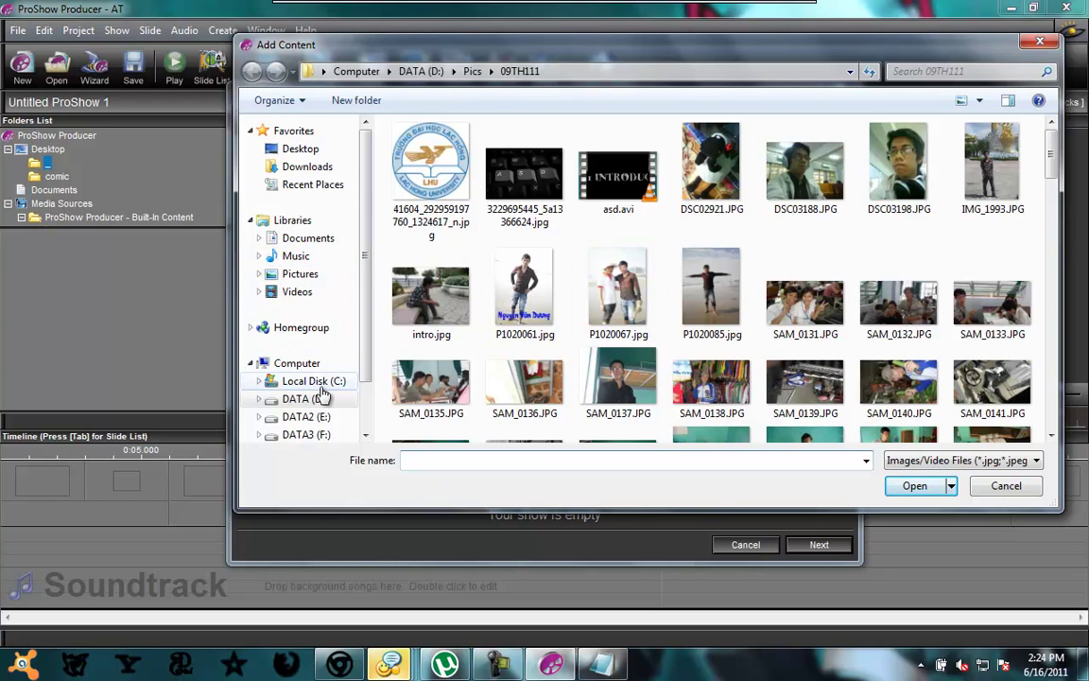
left_click(322, 399)
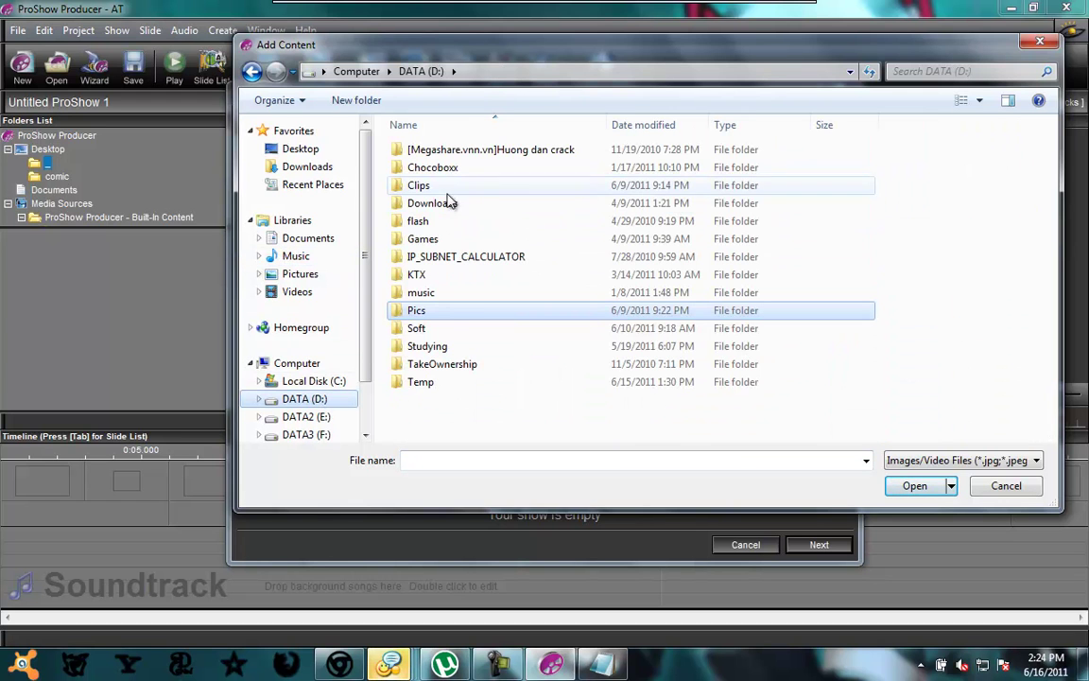
double_click(452, 317)
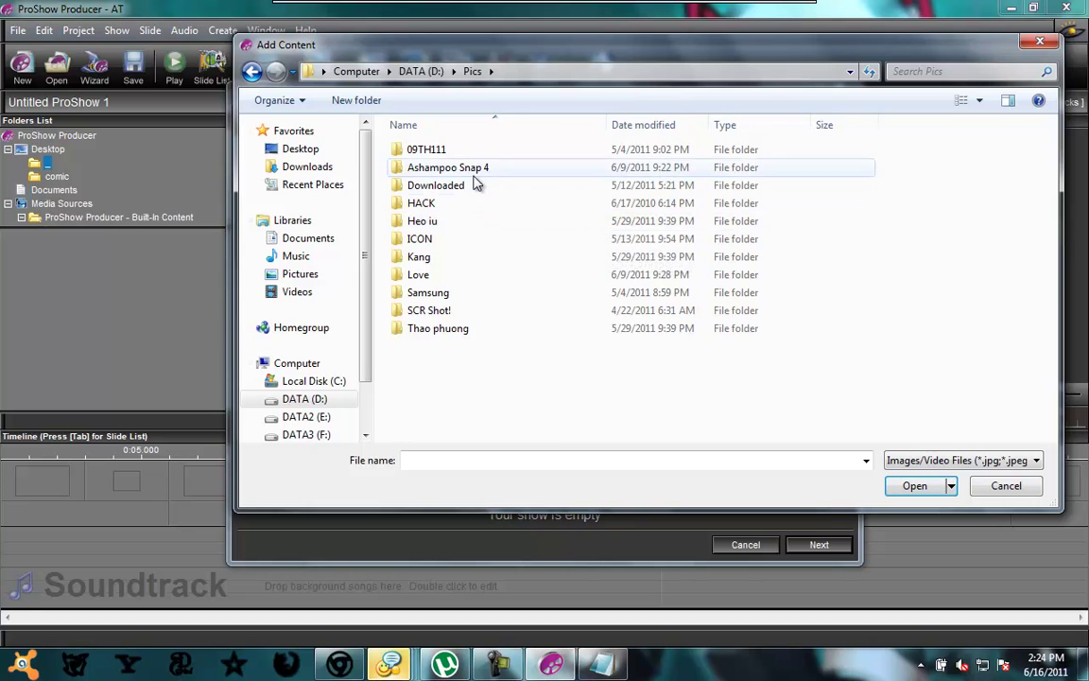
double_click(474, 174)
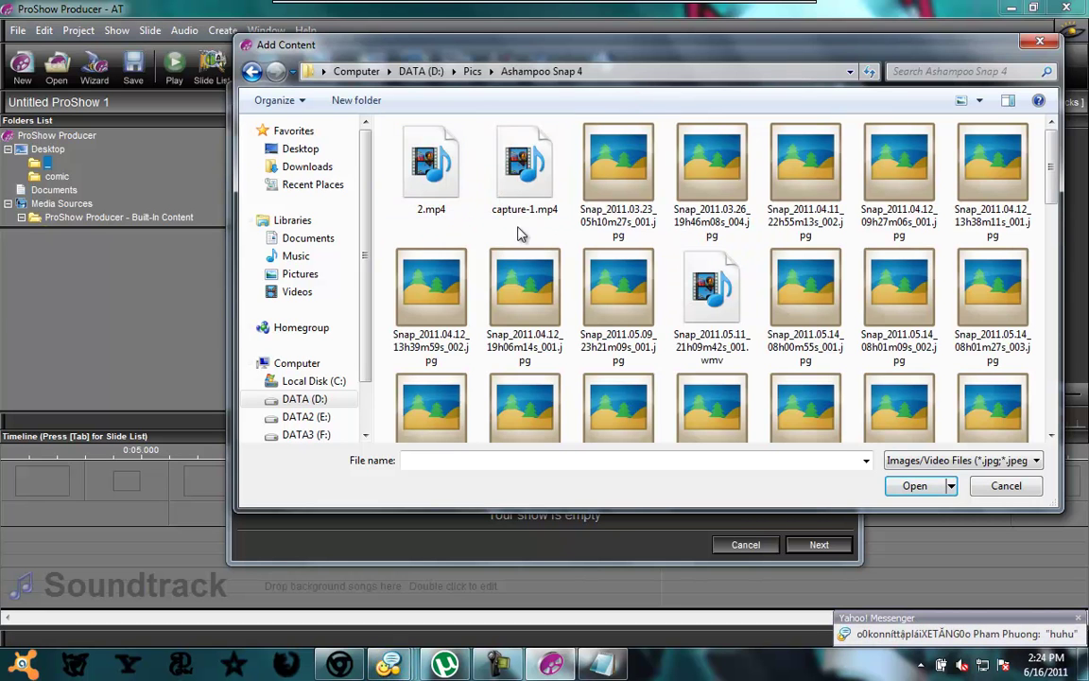
key("BackSpace")
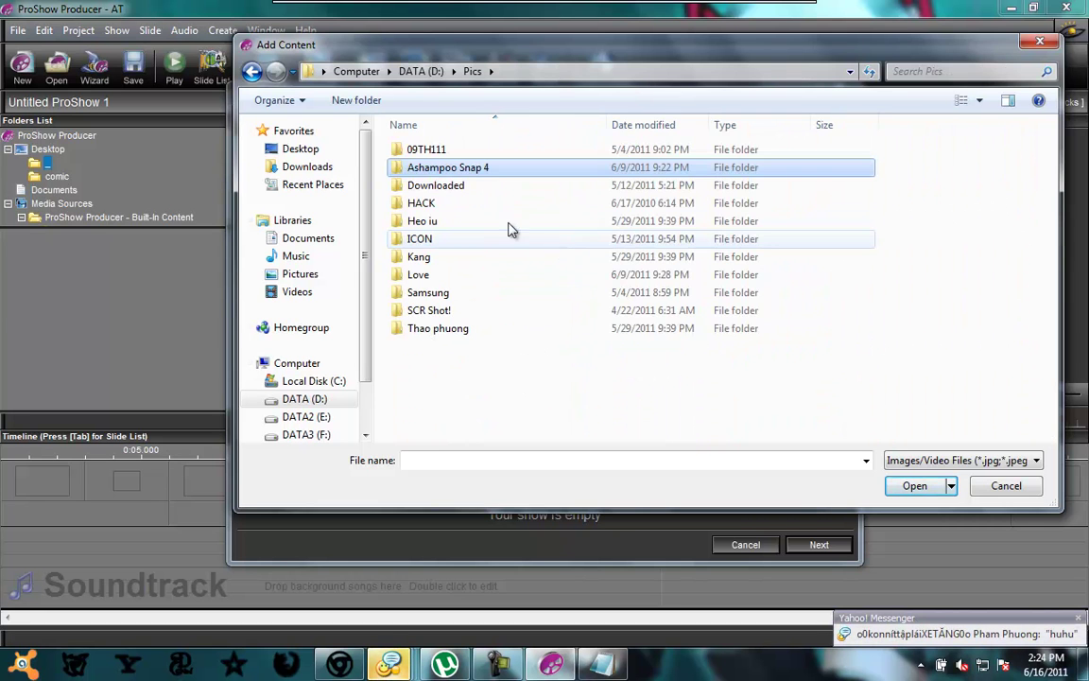
double_click(461, 186)
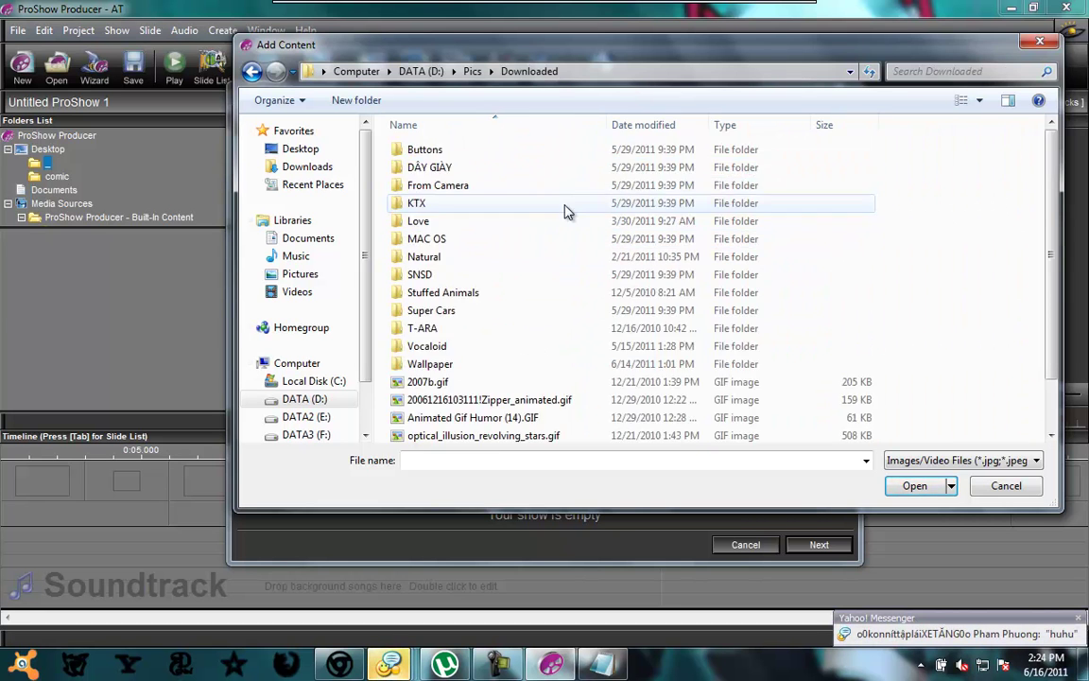
left_click(450, 274)
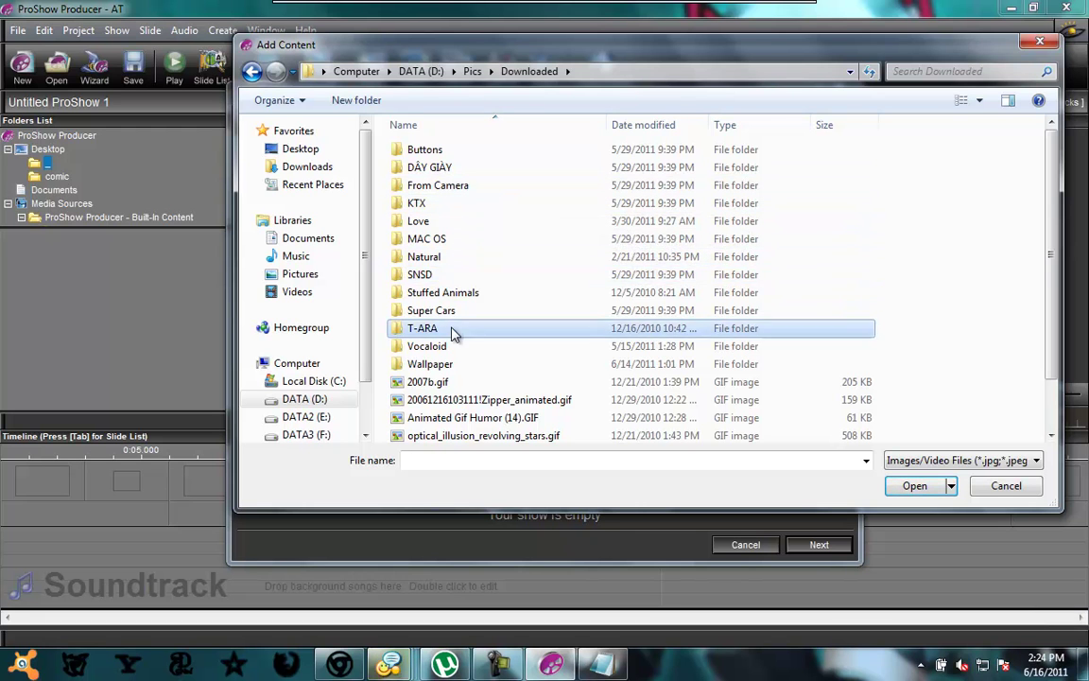
double_click(455, 330)
left_click_drag(1003, 408, 376, 121)
left_click(906, 488)
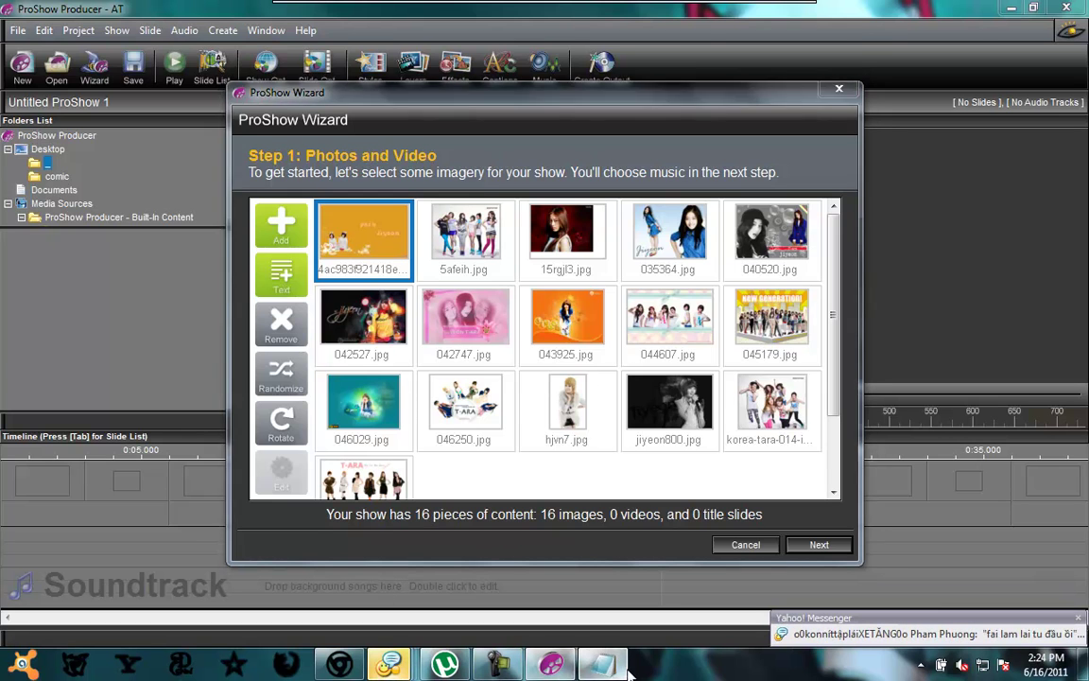
- Switch to Notepad, add the indented line "chèn chữ:" below the WIZARD line, and return to the ProShow wizard
key("alt+Tab")
left_click(356, 164)
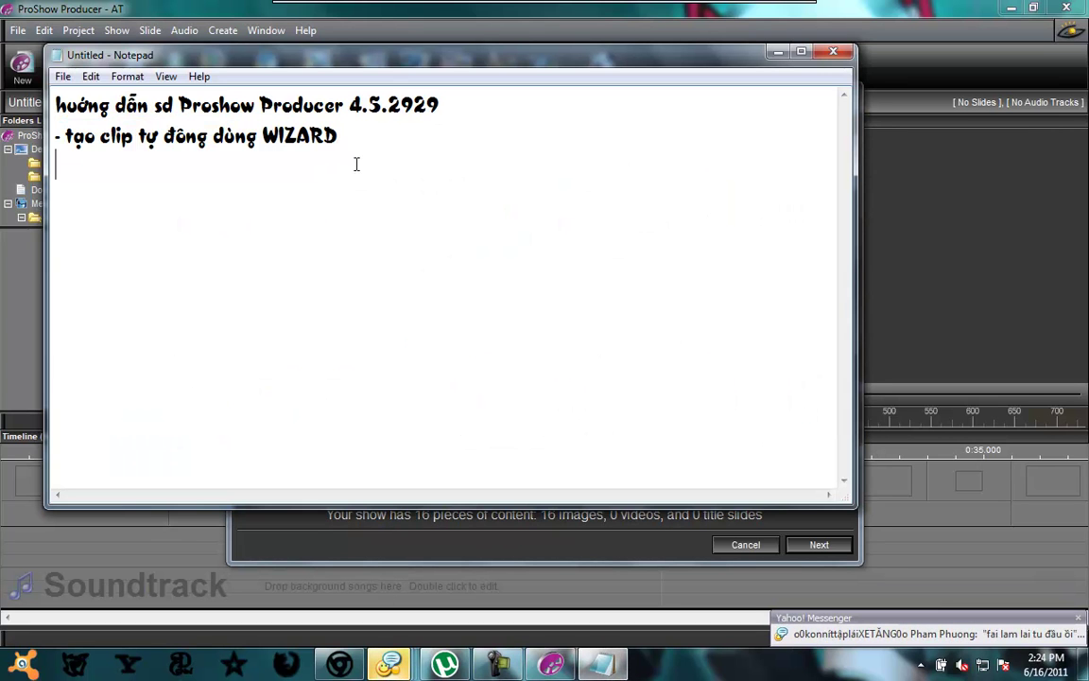
type("chenf")
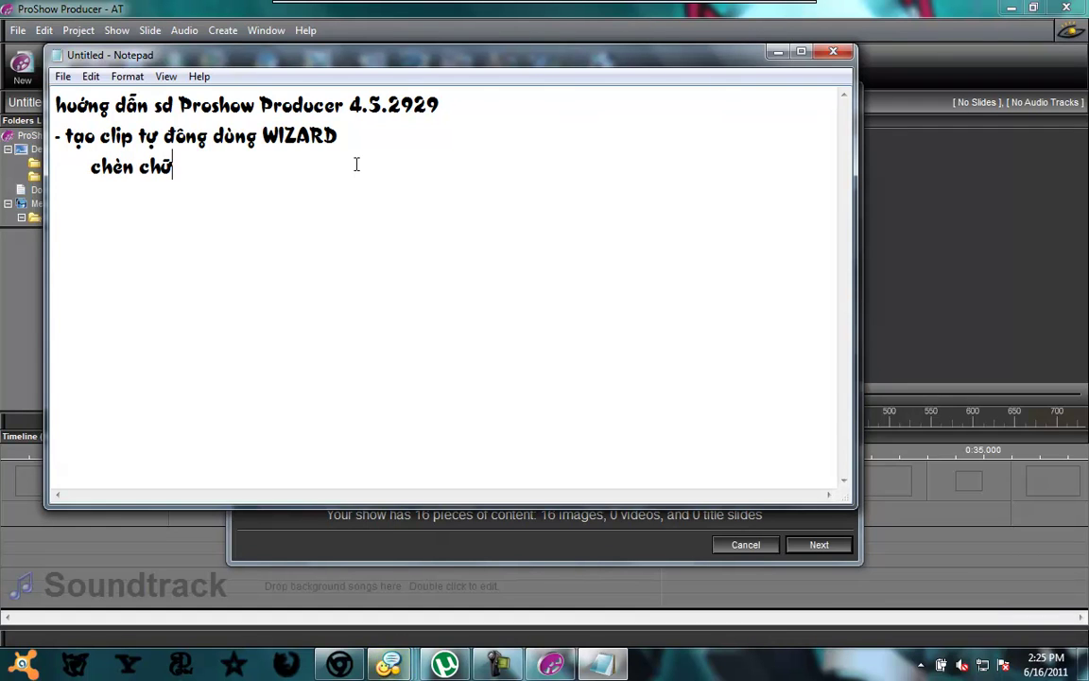
left_click(327, 515)
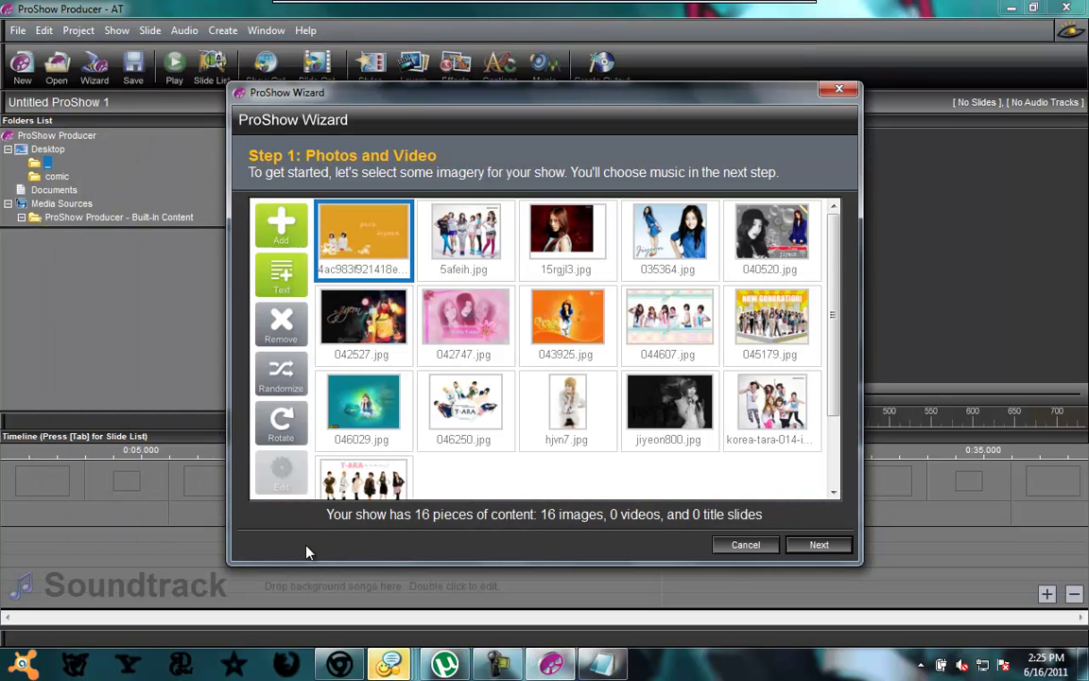
- Add a text slide reading "we love T-ARA!" and place it between 042747.jpg and 043925.jpg
left_click(282, 275)
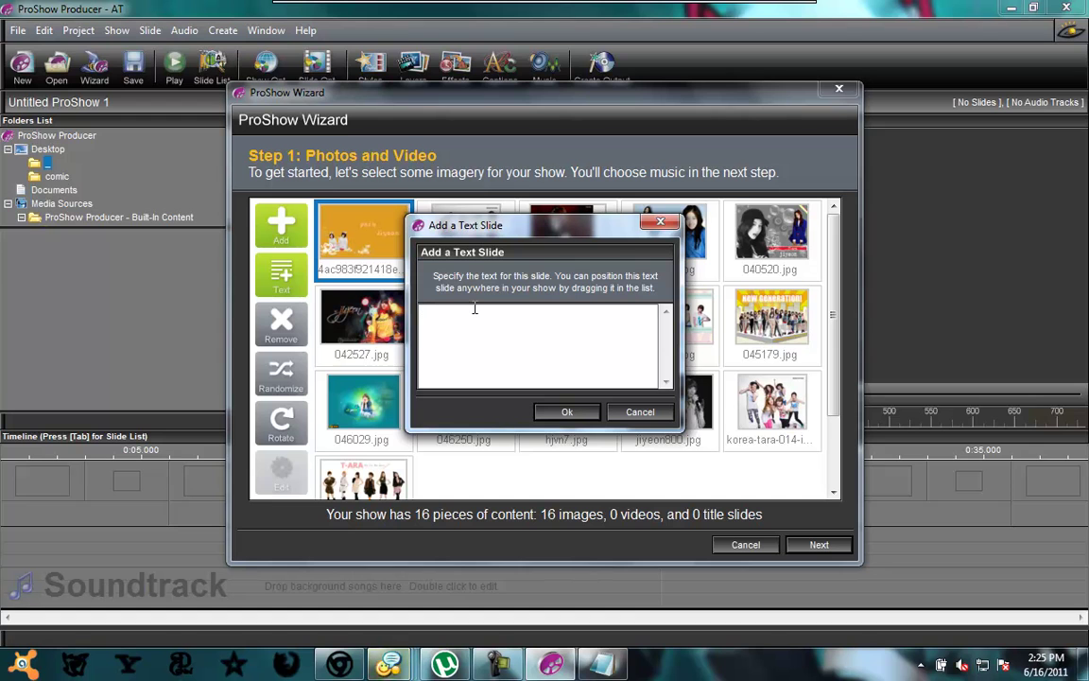
type("we love T-ARA")
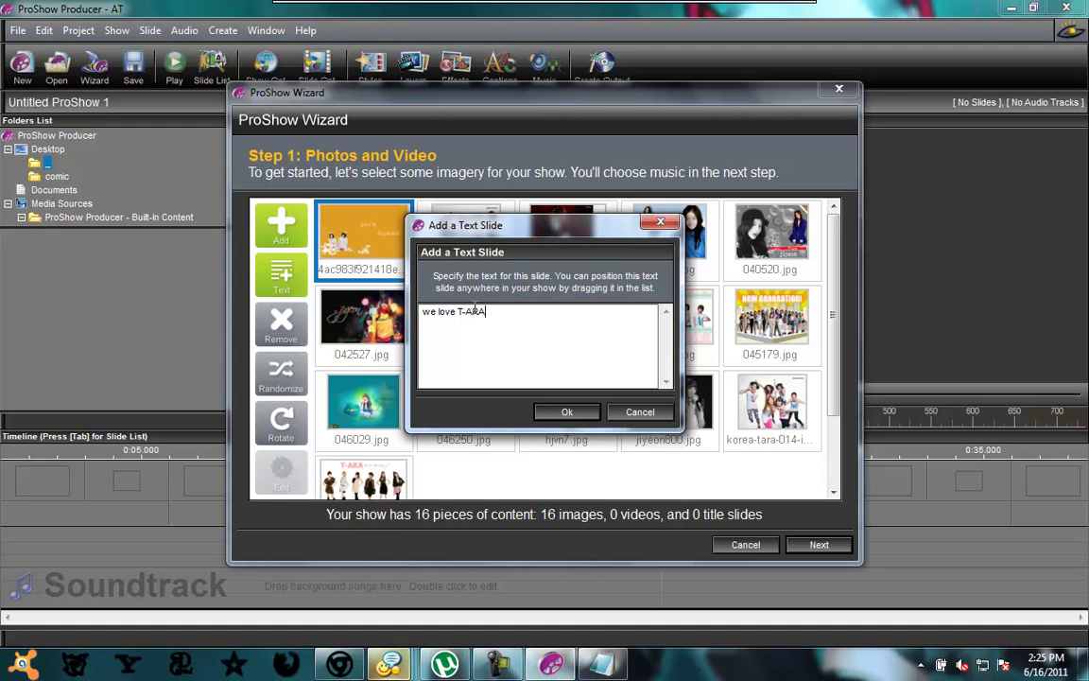
type("!")
left_click(567, 413)
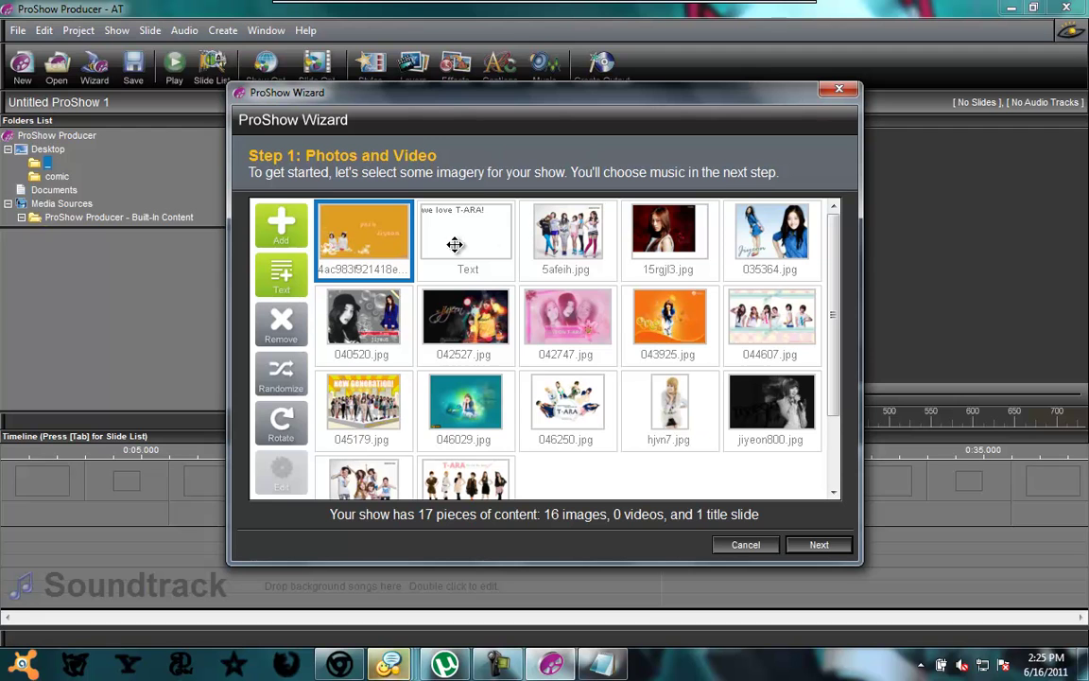
left_click_drag(478, 241, 540, 243)
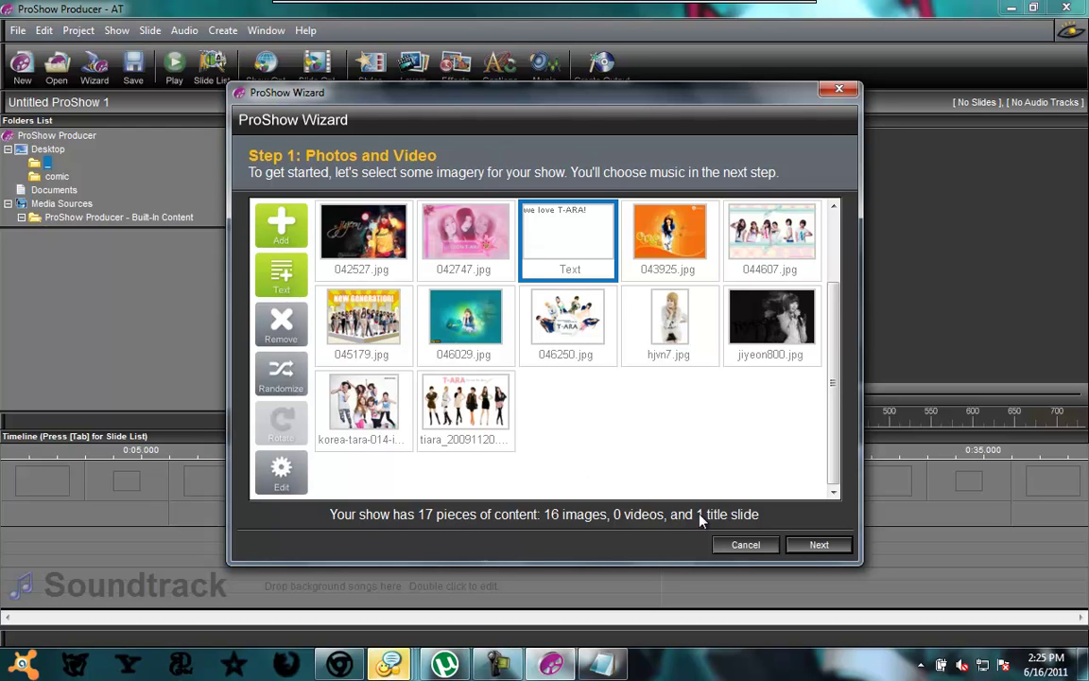
- Add a second text slide reading "ádfghk" and place it between 045179.jpg and 046029.jpg
left_click(281, 273)
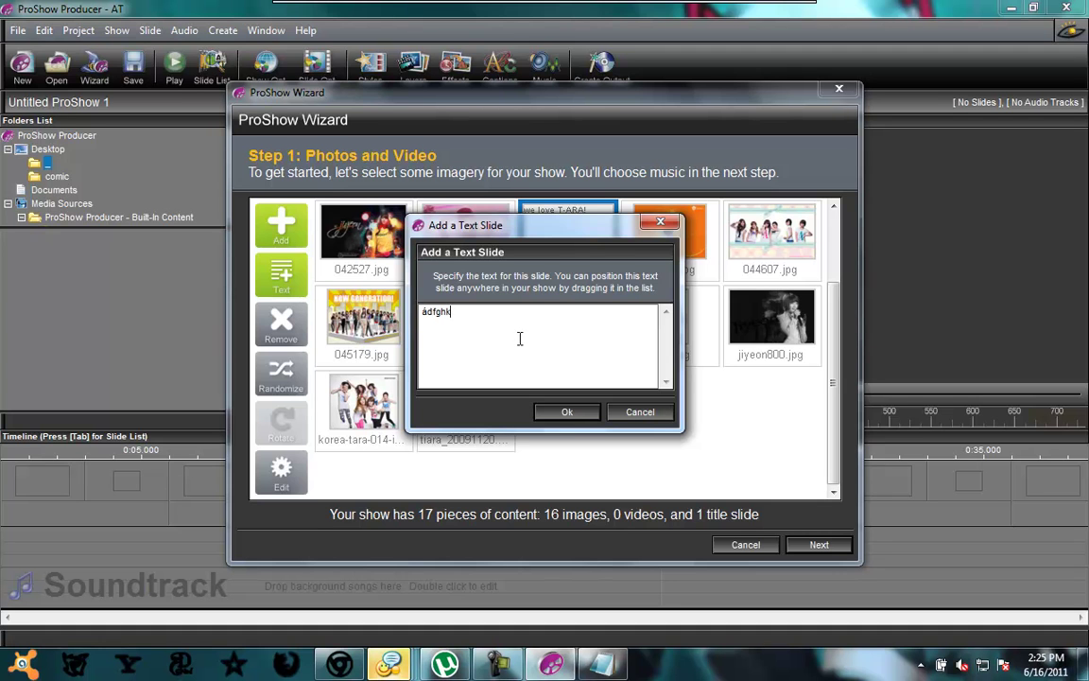
left_click(566, 414)
left_click_drag(628, 241, 486, 348)
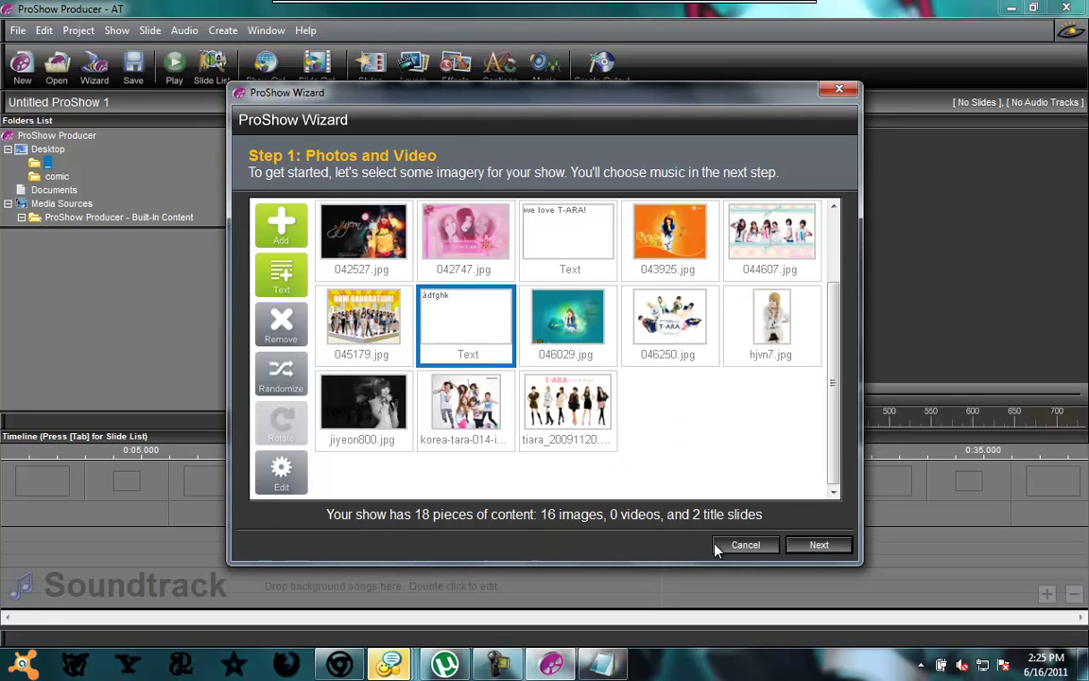
- Continue to the Music step and add 01. Yayaya.mp3 from the D:\music\Asia folder as the soundtrack
left_click(817, 545)
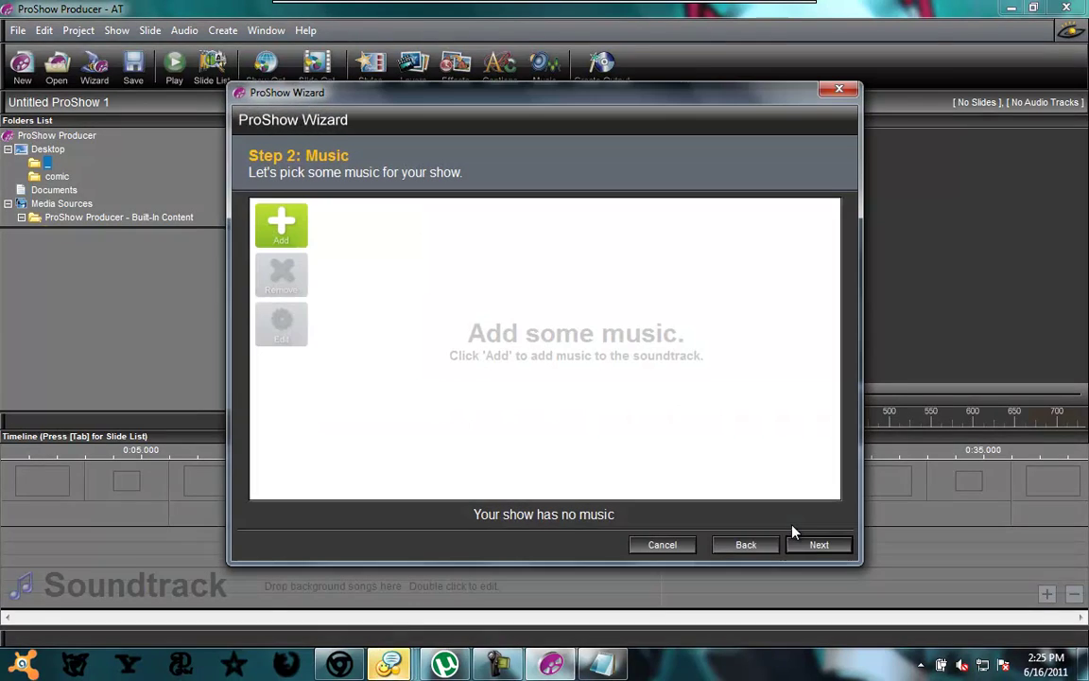
left_click(297, 236)
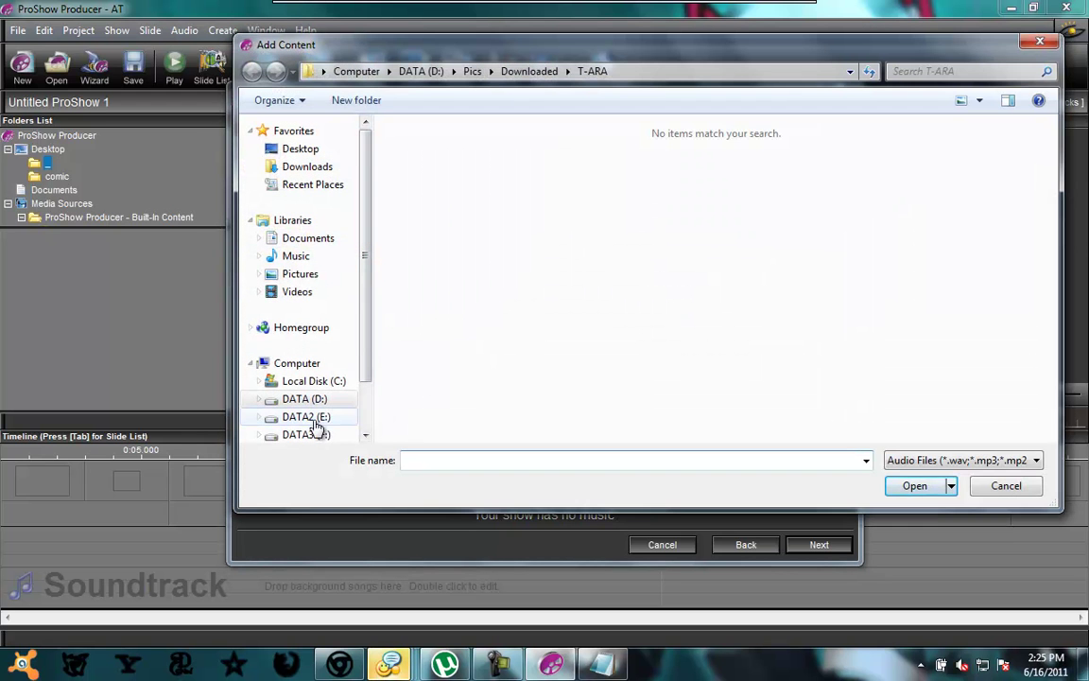
left_click(312, 401)
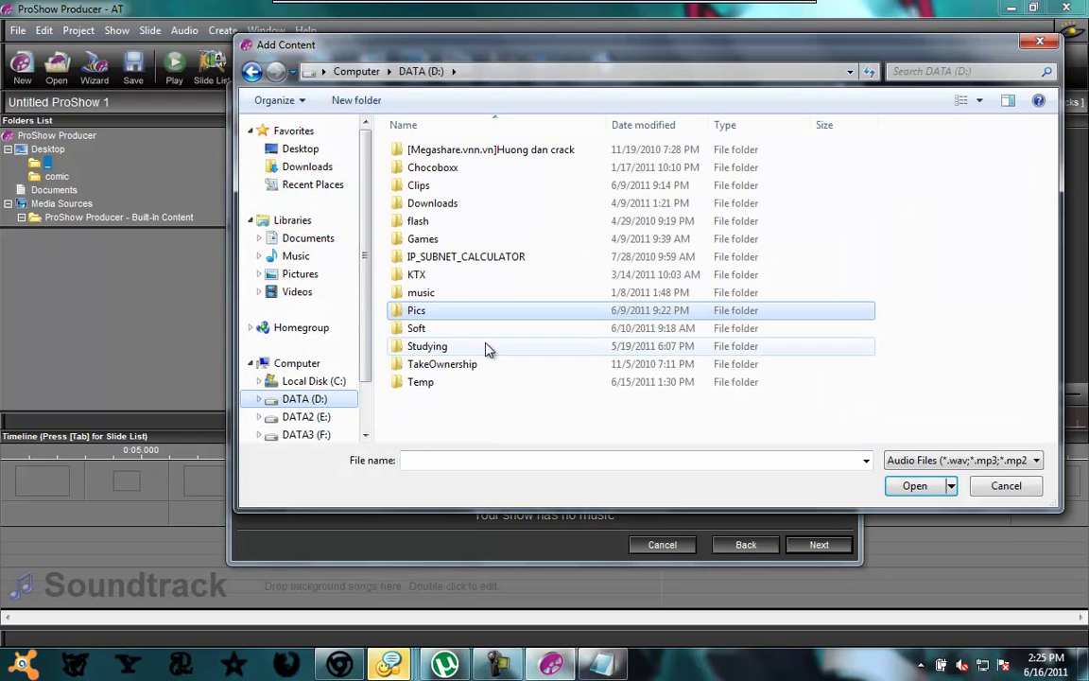
double_click(445, 293)
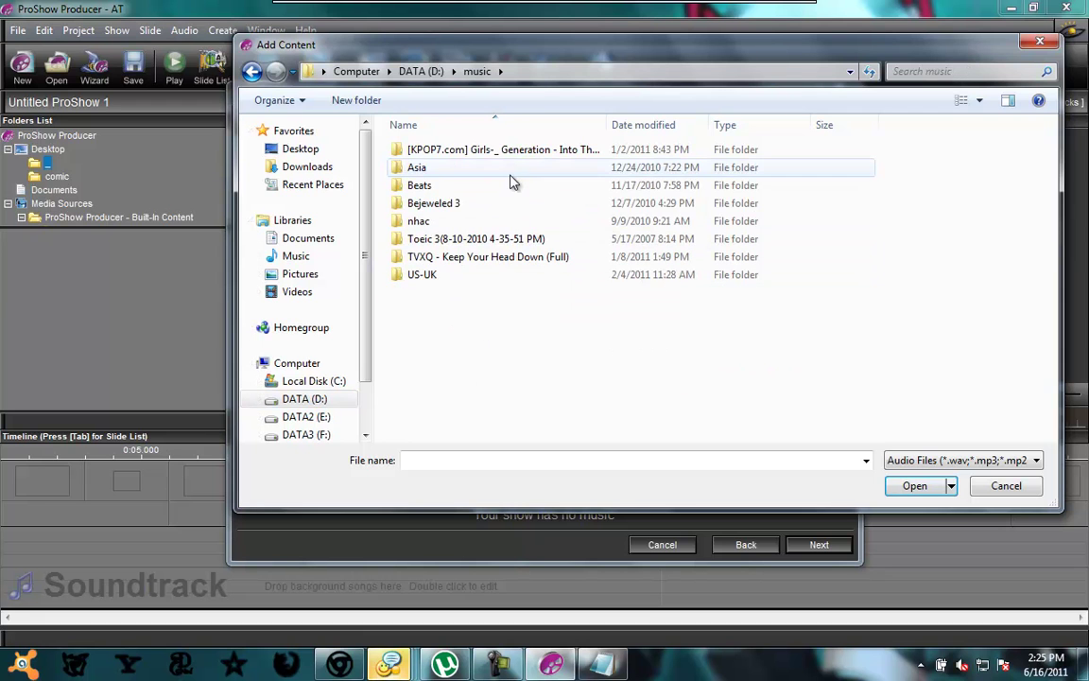
double_click(478, 172)
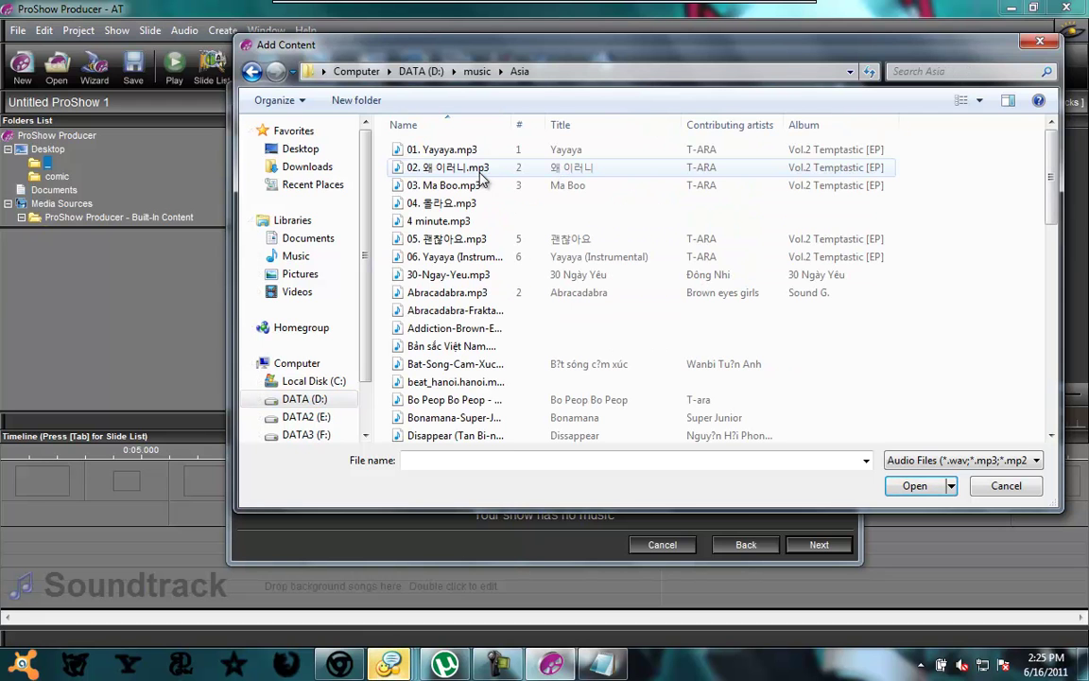
double_click(519, 152)
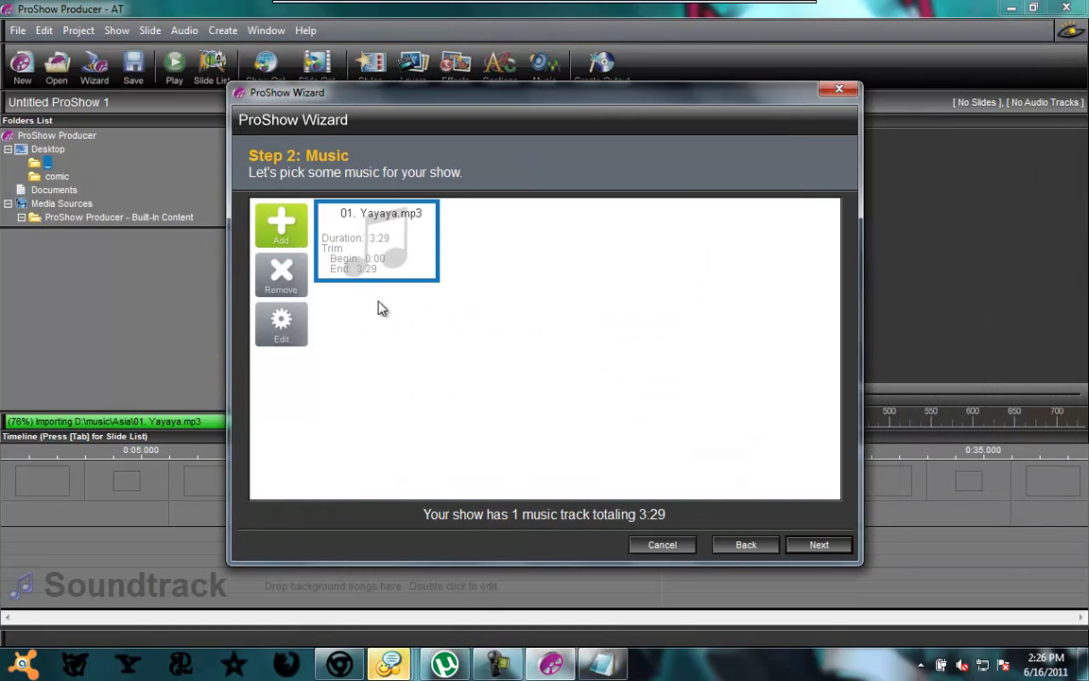
- Continue to the Theme step and look through the available themes
left_click(819, 547)
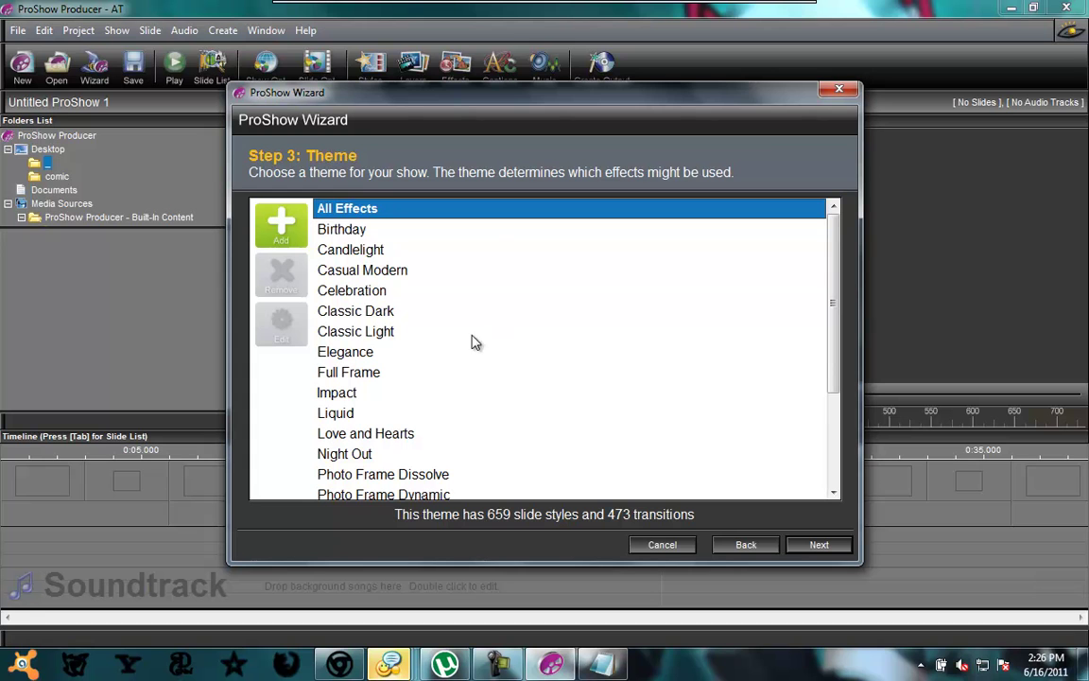
left_click_drag(833, 273, 842, 328)
scroll(842, 328, "up", 5)
- Switch to Notepad, add the line "chọn kiểu hiệu ứng theo ý muốn" under "chèn chữ:", and return to the ProShow wizard
left_click(610, 666)
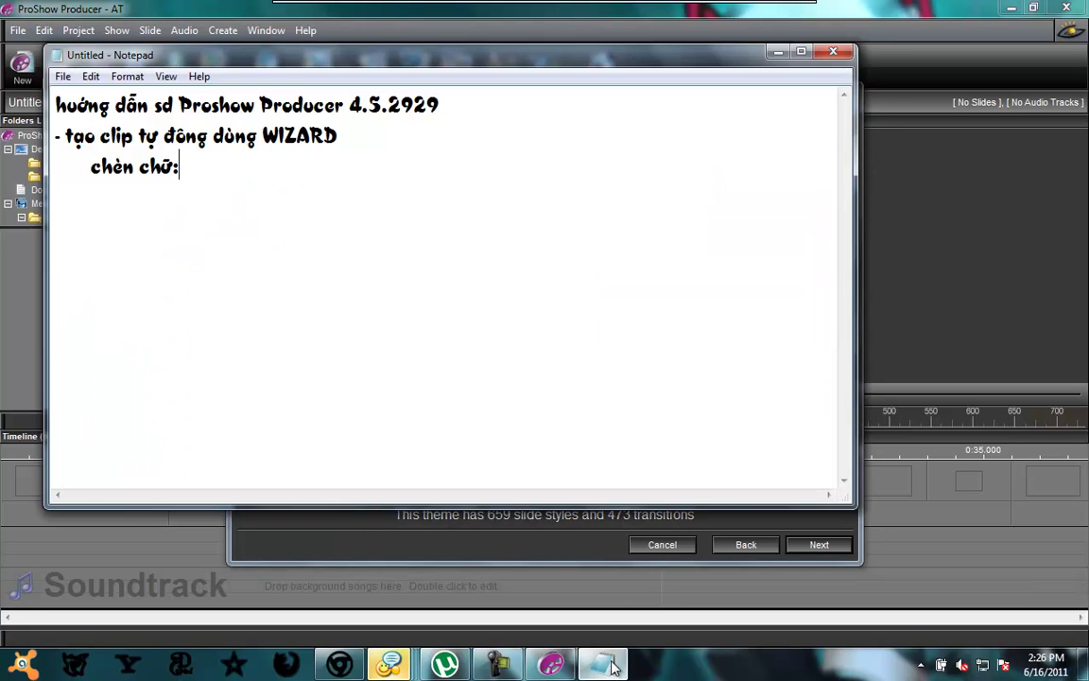
key("Return")
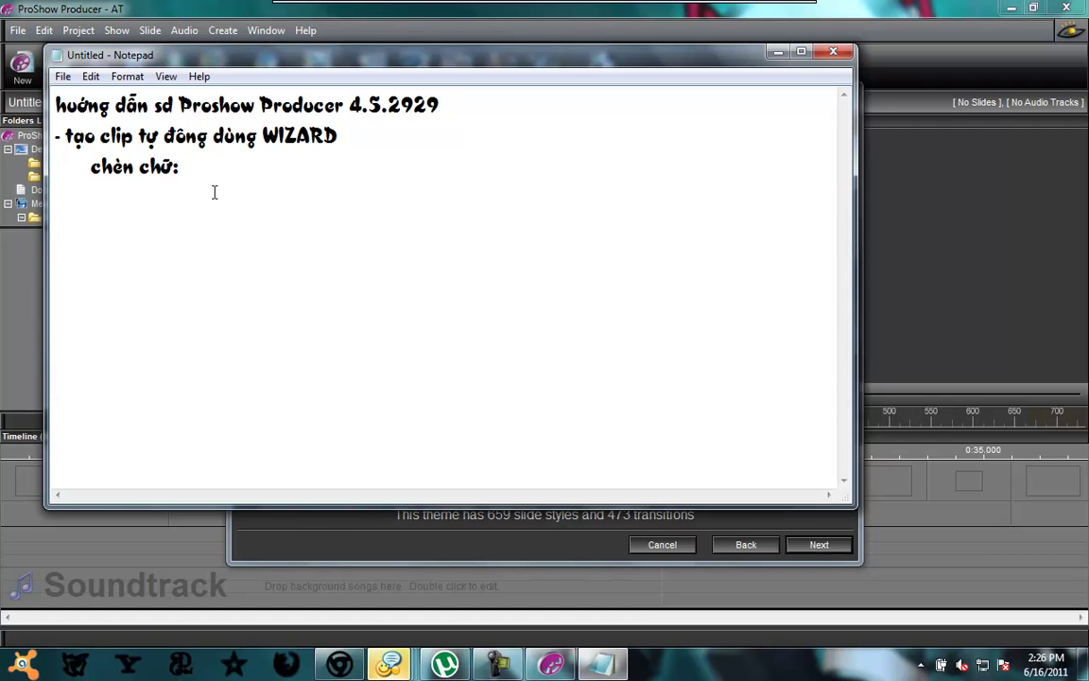
key("BackSpace")
key("BackSpace")
type("chọn kiểu k")
key("BackSpace")
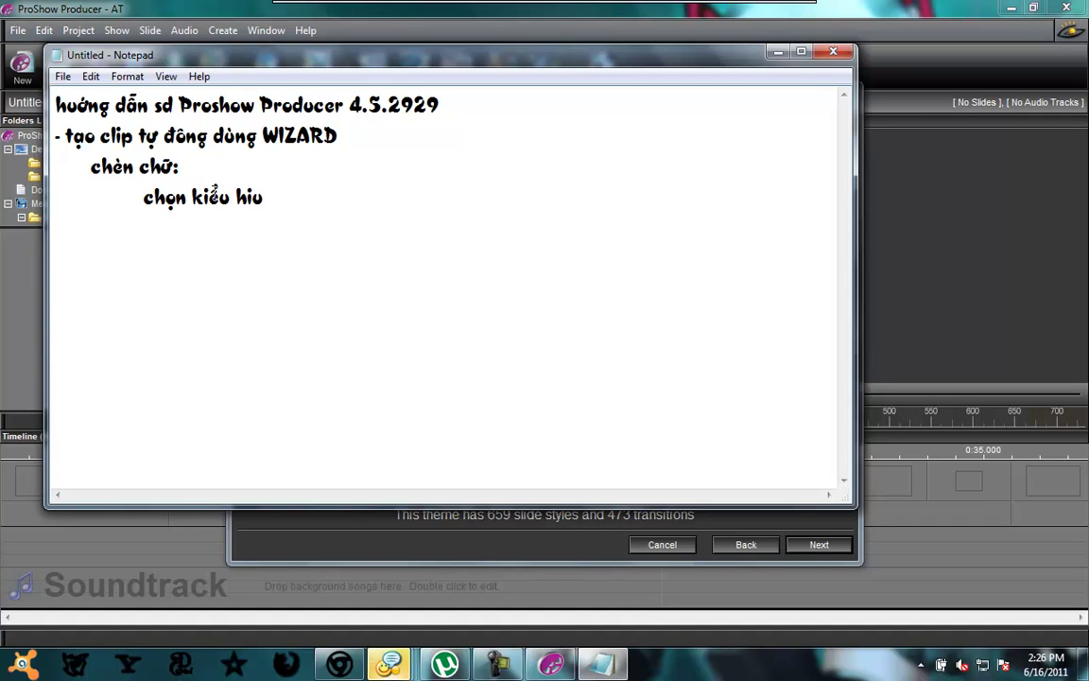
key("BackSpace")
key("BackSpace")
key("BackSpace")
type("ệu ưng theo ý muốn")
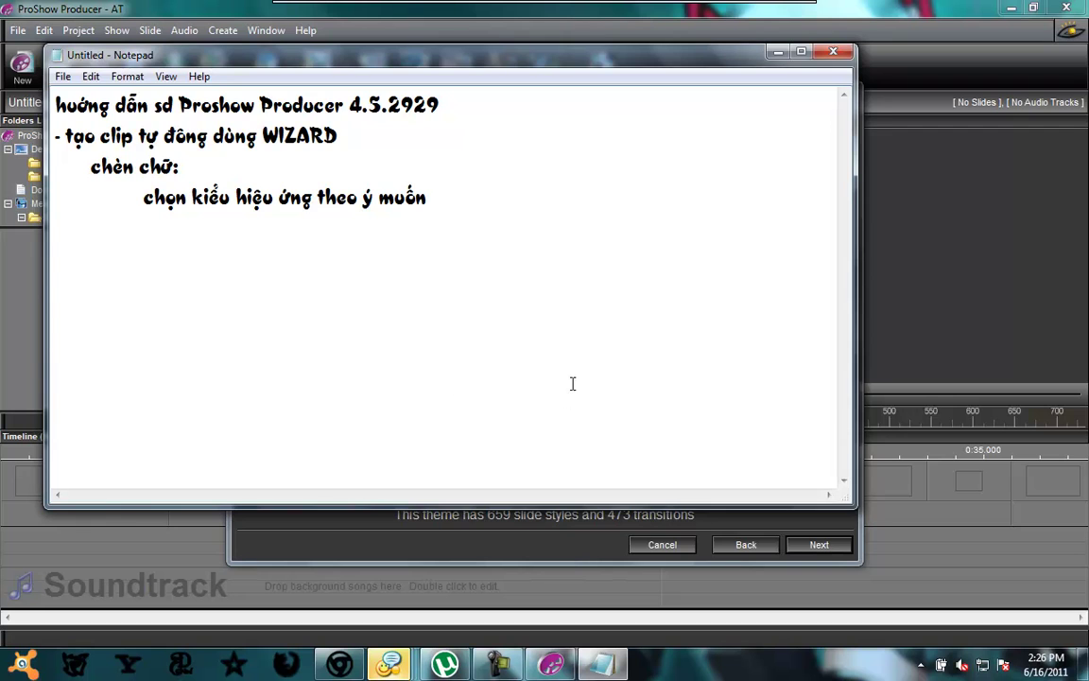
left_click(558, 517)
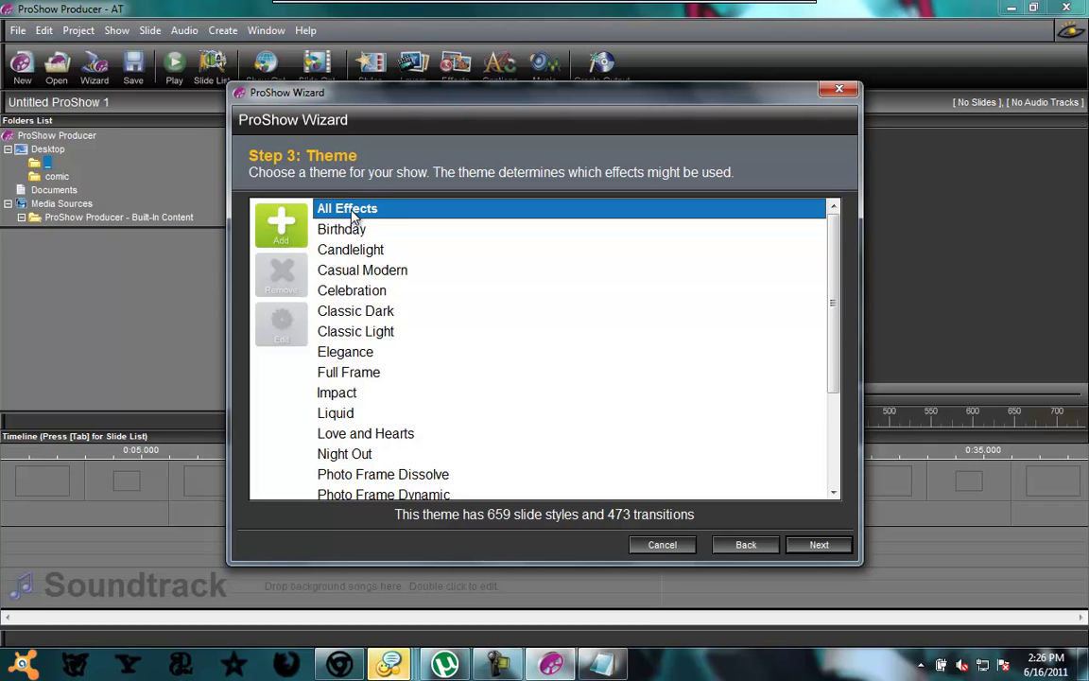
- Accept the All Effects theme and clear the default show name in the Final Details step
left_click(810, 546)
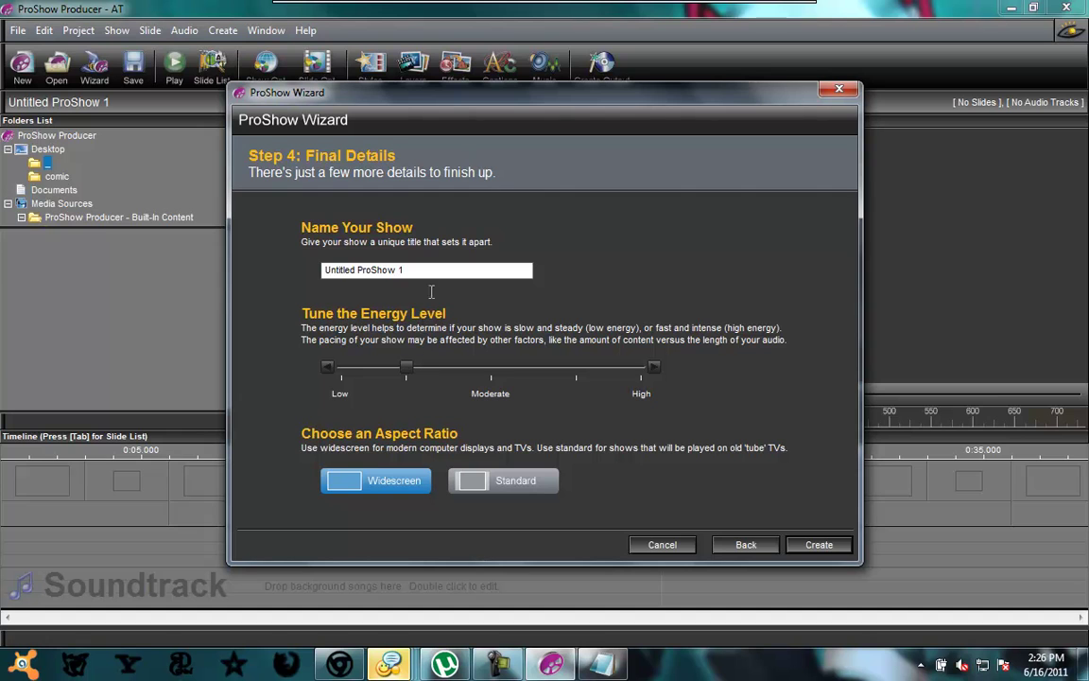
left_click_drag(431, 269, 306, 284)
key("BackSpace")
type("dây")
key("BackSpace")
key("BackSpace")
type("â")
key("BackSpace")
key("BackSpace")
type("ĐÂY LÀ Ô DẶT TÊN CHO CLIP")
key("BackSpace")
key("BackSpace")
key("BackSpace")
key("BackSpace")
key("BackSpace")
key("BackSpace")
key("BackSpace")
key("BackSpace")
key("BackSpace")
key("BackSpace")
key("BackSpace")
key("BackSpace")
key("BackSpace")
key("BackSpace")
key("BackSpace")
key("BackSpace")
key("BackSpace")
key("BackSpace")
key("BackSpace")
key("BackSpace")
key("BackSpace")
key("BackSpace")
key("BackSpace")
- Name the show T-ARA and create it with the preset energy level and Widescreen aspect ratio
type("T-ARA")
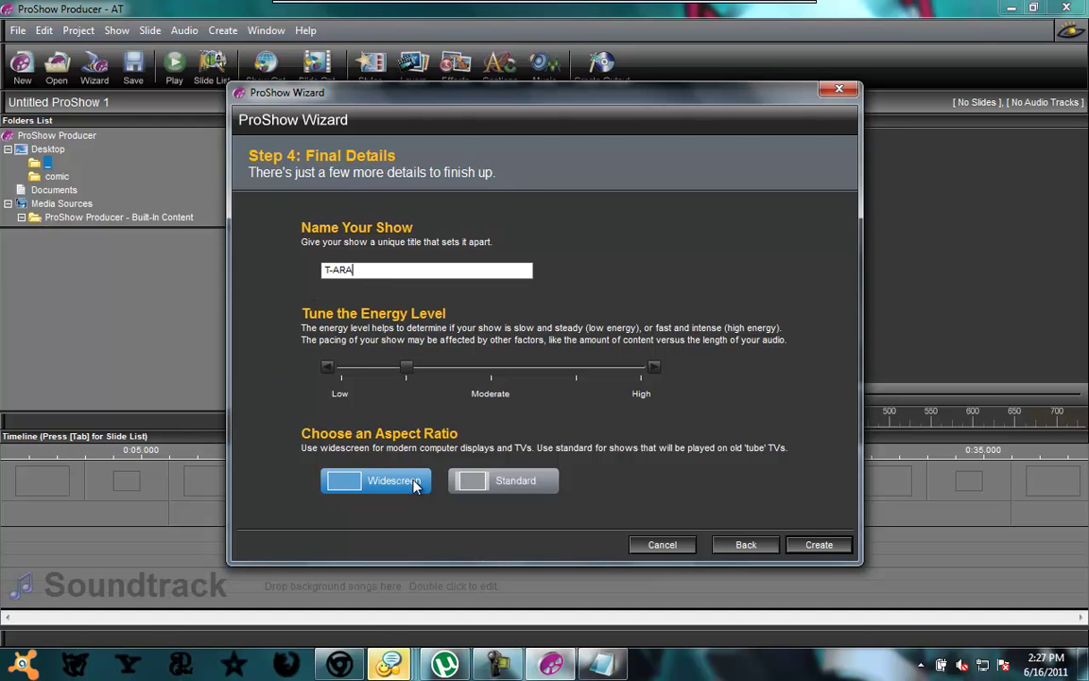
left_click(826, 550)
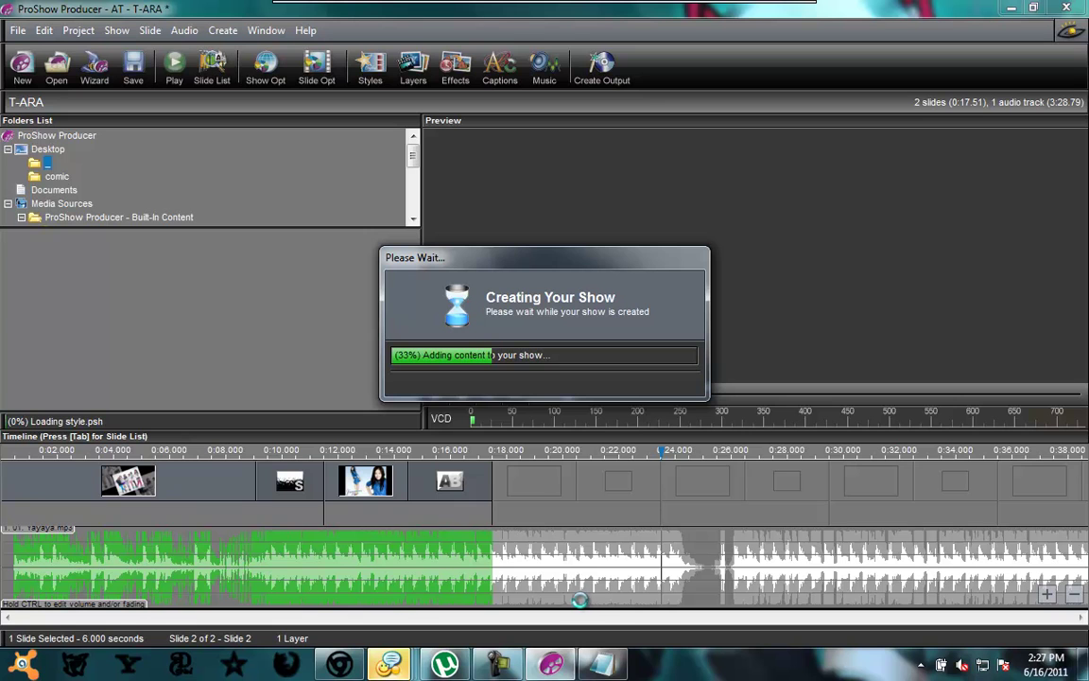
left_click(509, 668)
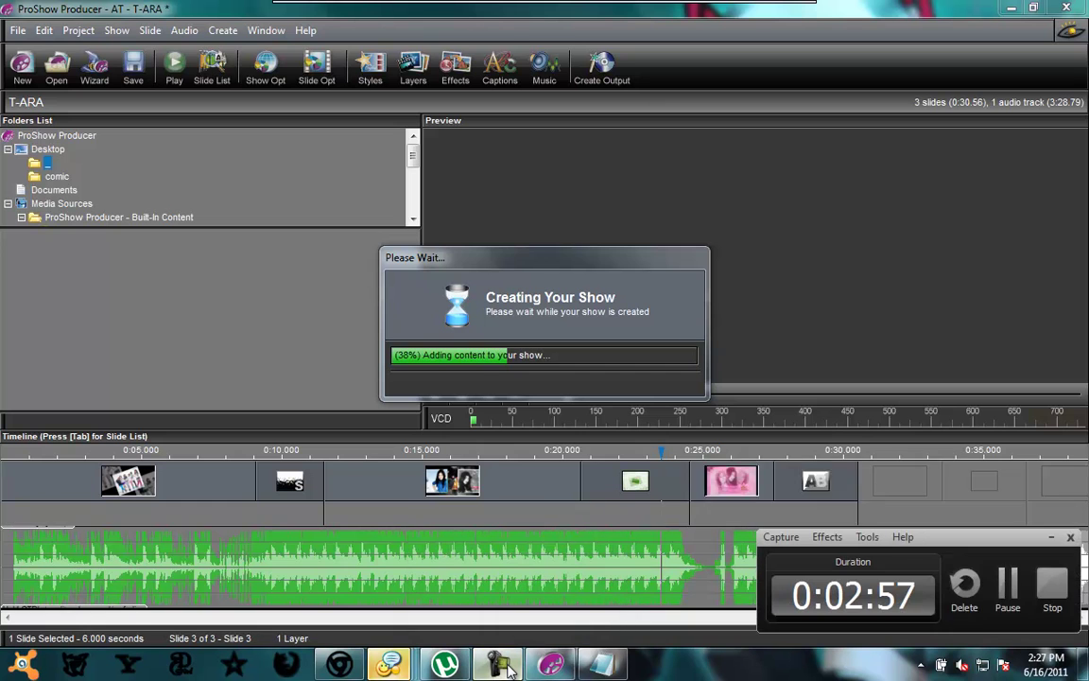
left_click(1008, 594)
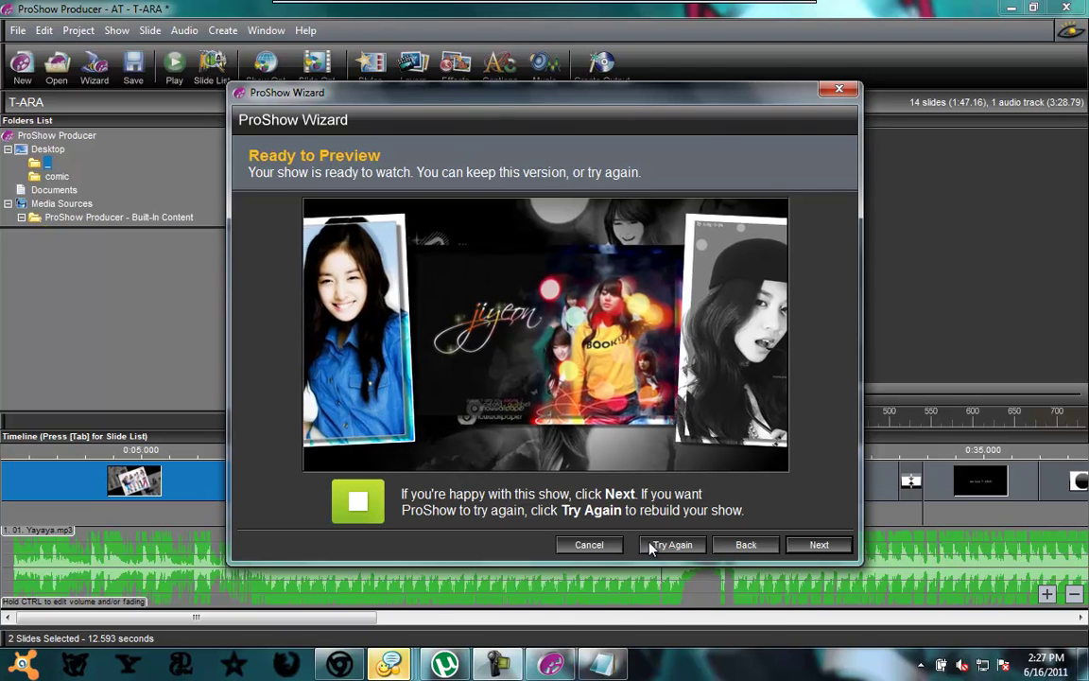
- Switch to Notepad, add the indented line "NẾU NHẠC VÀ HÌNH KO KHỚP,", and accept the previewed show in the ProShow wizard
left_click(622, 660)
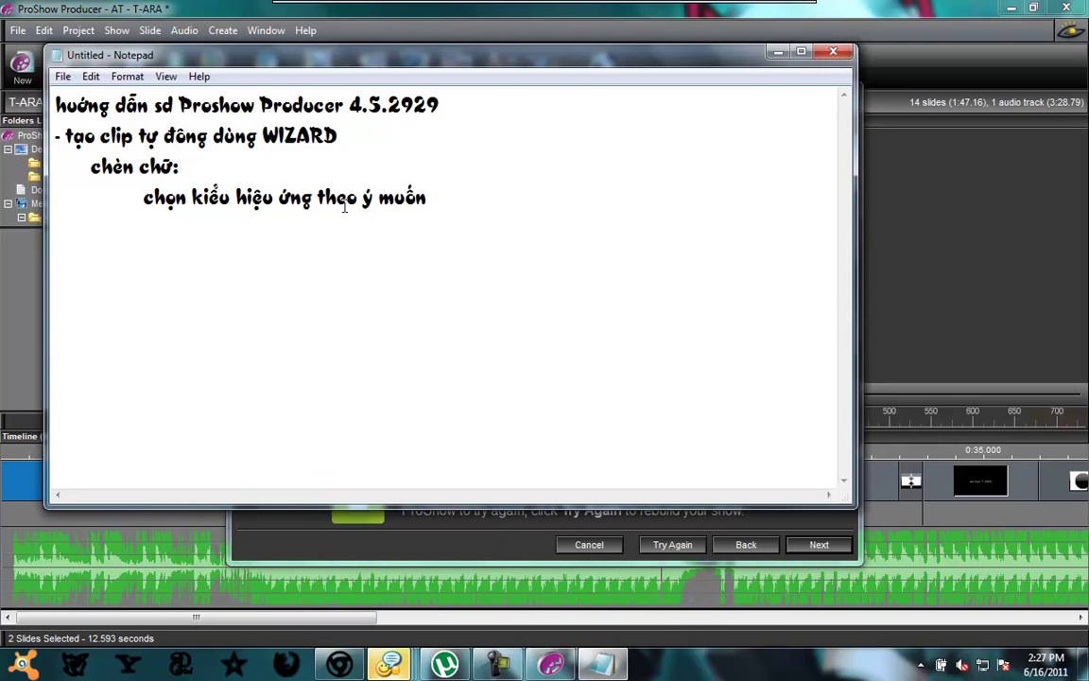
key("Return")
key("Tab")
key("Tab")
type("NẾU NHẠC VÀ HÌNH KO KHỚP")
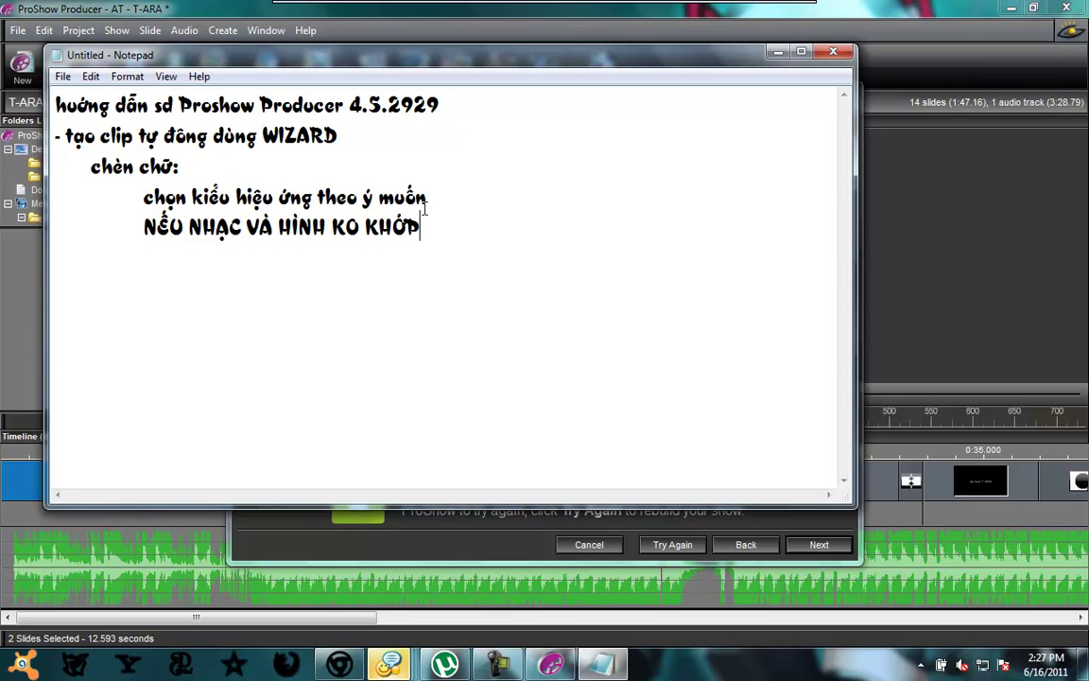
type(",")
left_click(492, 544)
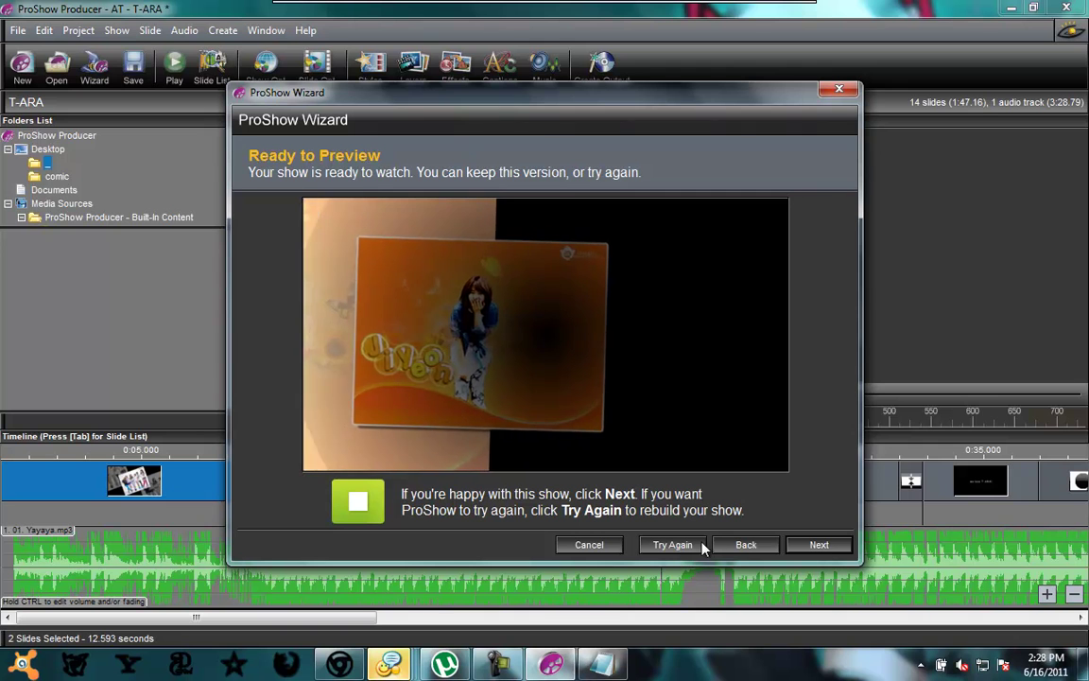
left_click(819, 546)
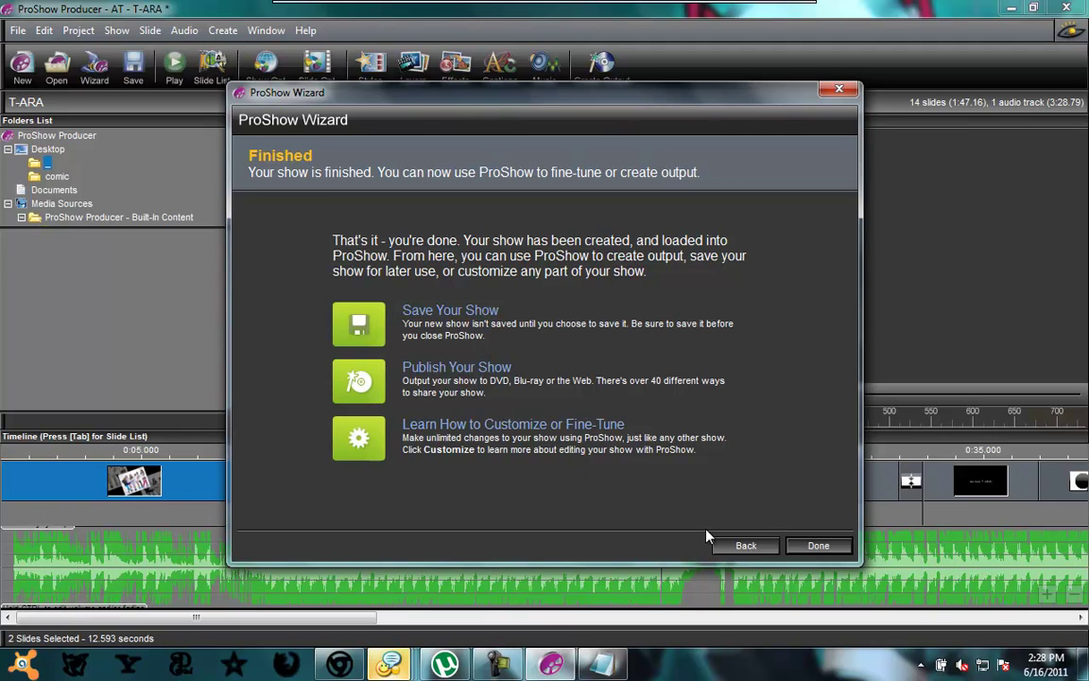
- Switch to Notepad and complete the last line with "CHỌN DONE ĐỂ K THÚC VÀ THOÁT RA CHỈNH SỬA"
mouse_move(409, 666)
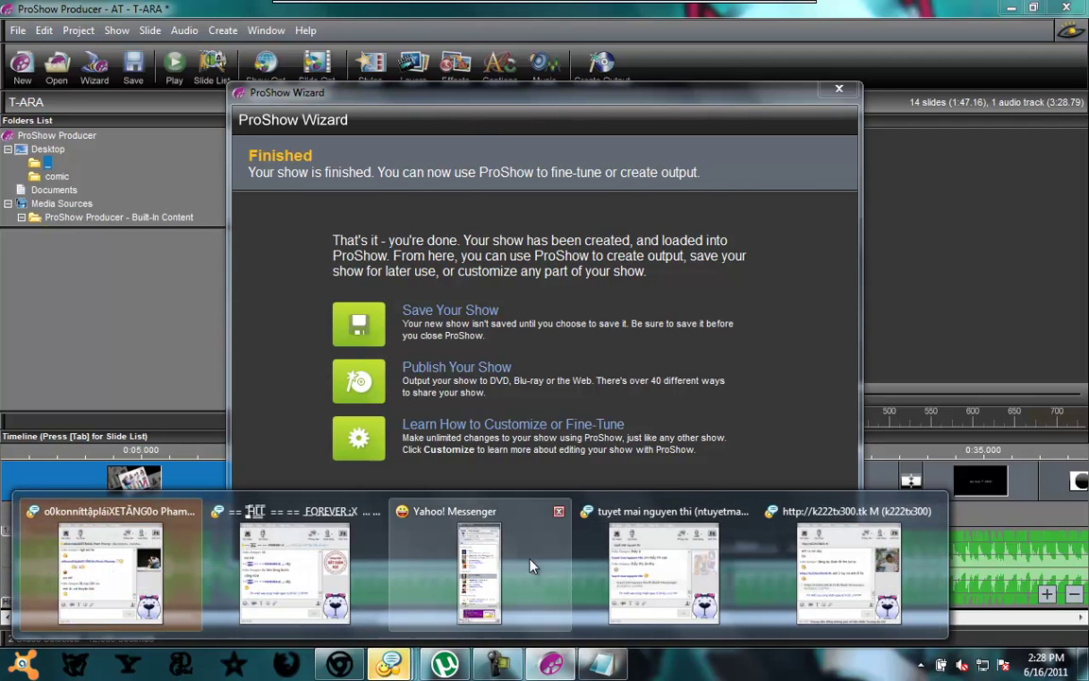
left_click(600, 665)
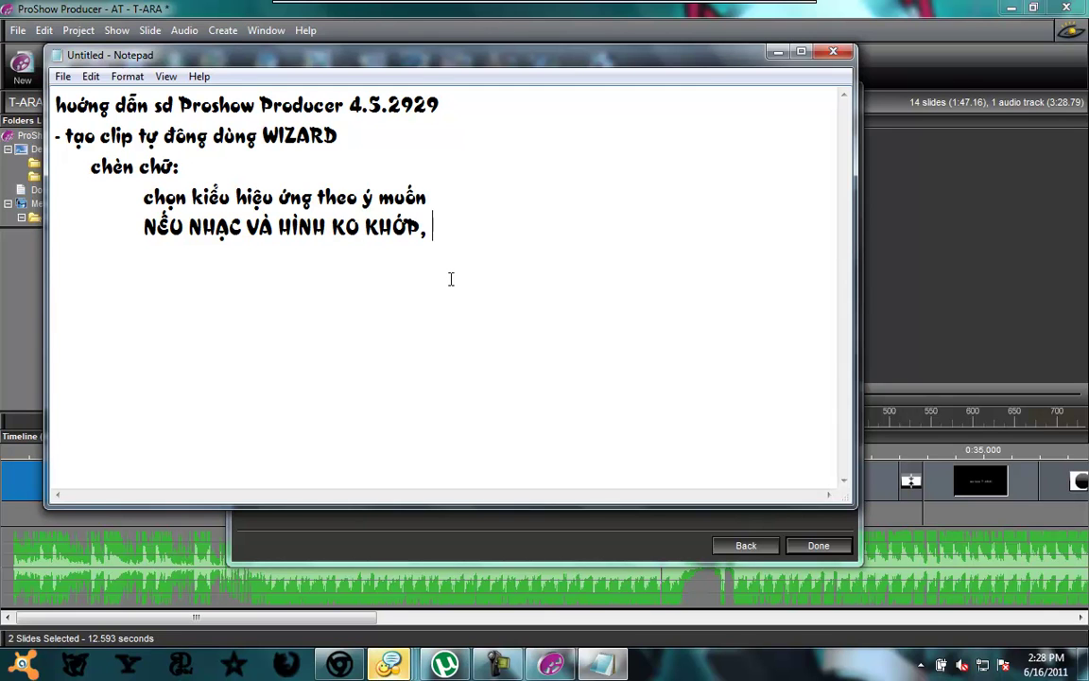
type("CHỌN DONE ĐỂ K THÚC VÀ")
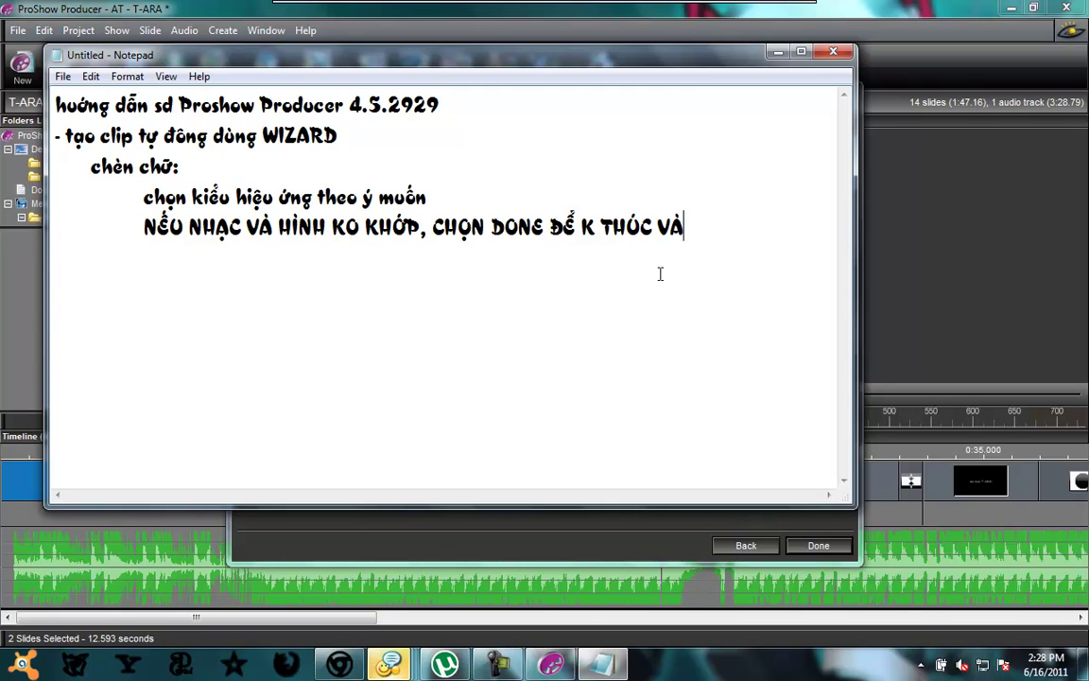
type("OÁT RA")
type(" CHINH SƯA")
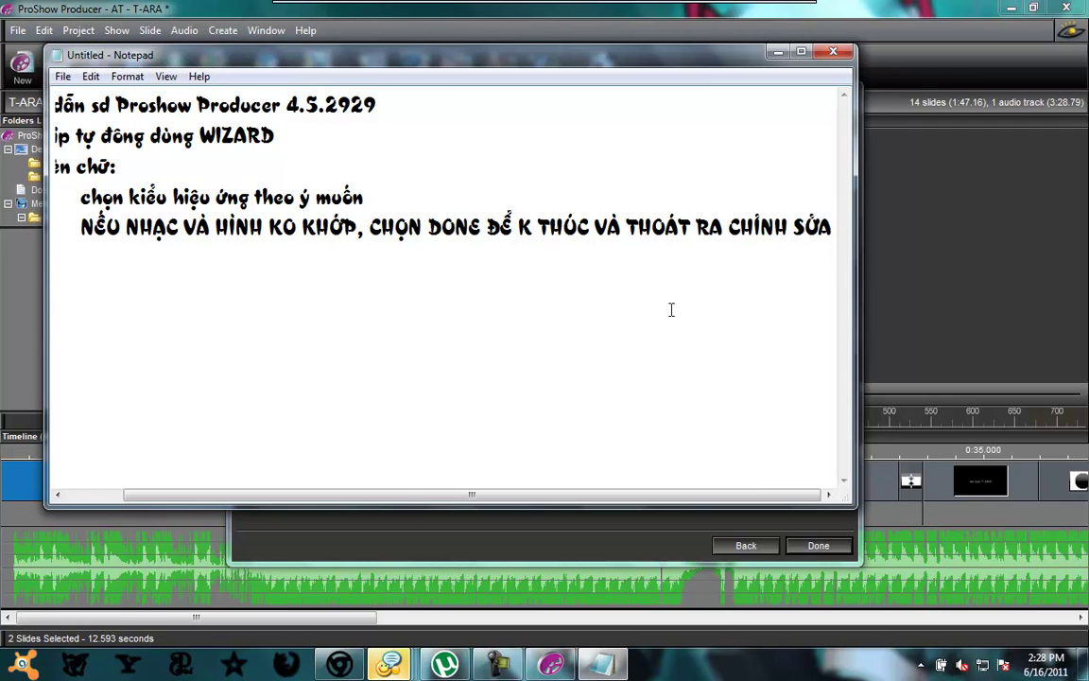
- Start a new indented line with "HOẶC CHỌN" and check the publishing option's name in the ProShow wizard before returning to Notepad
key("Return")
key("Tab")
key("Tab")
type("HO")
type("ẮCj CHO")
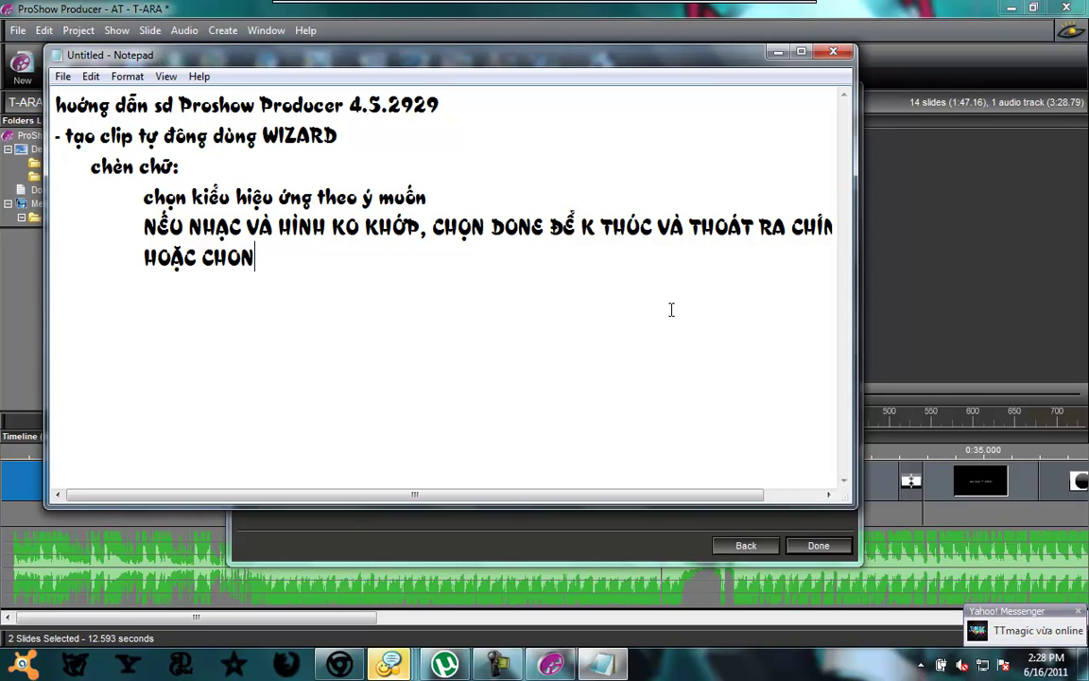
type("Nj")
key("super+Down")
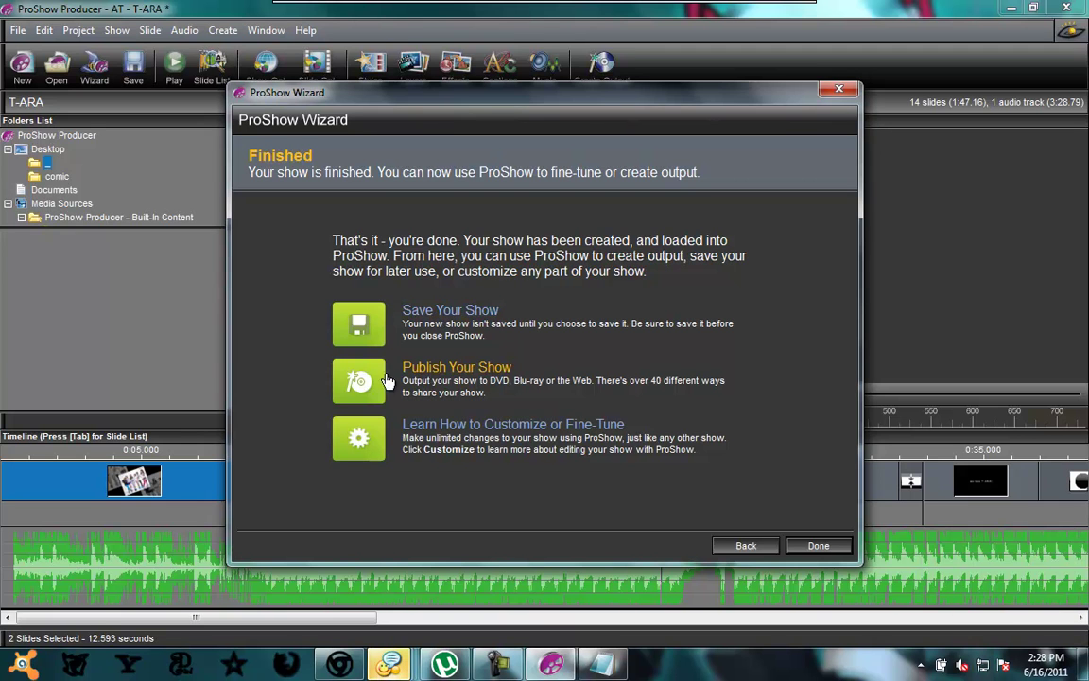
key("alt+Tab")
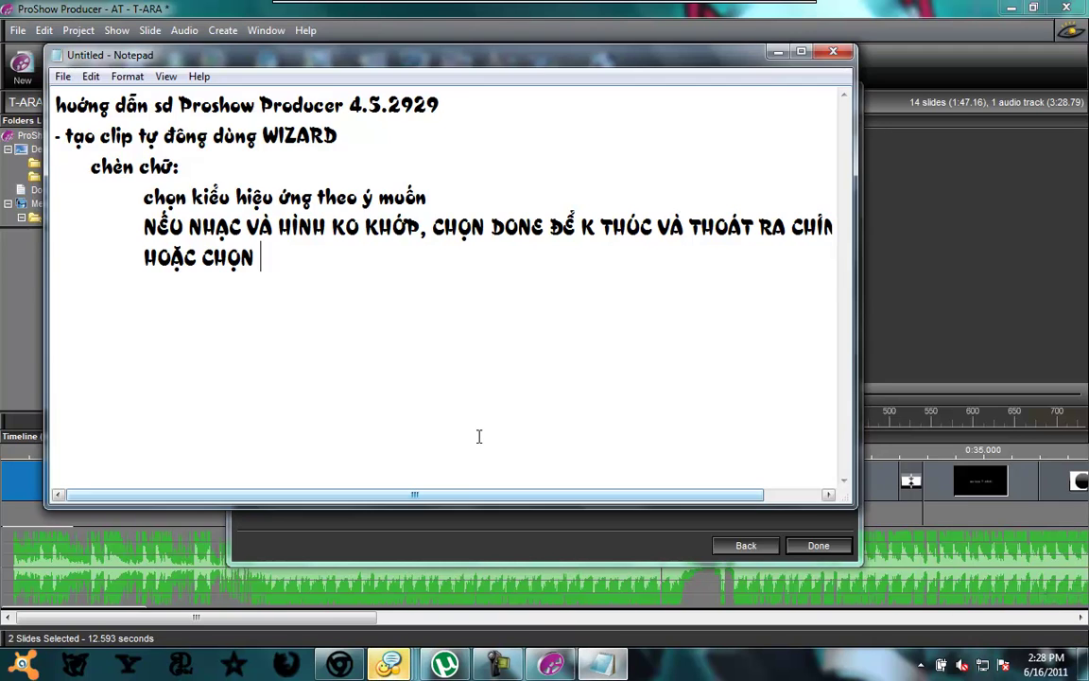
- Complete the line with "PUBLIS YOUR SHOW ĐỂ XUẤT CLIP RA LUÔN NẾU ĐÃ HÀI LÒNG"
type("PUBLISSH YOUR")
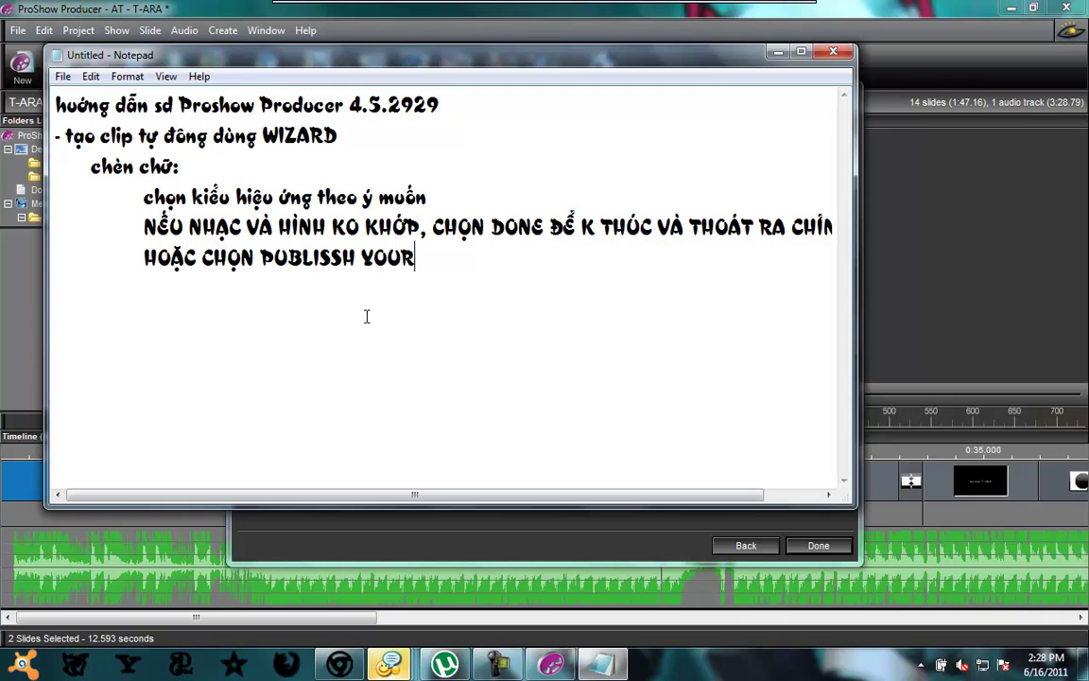
key("BackSpace")
key("BackSpace")
key("BackSpace")
type("YOUR SHOW ĐỂ ")
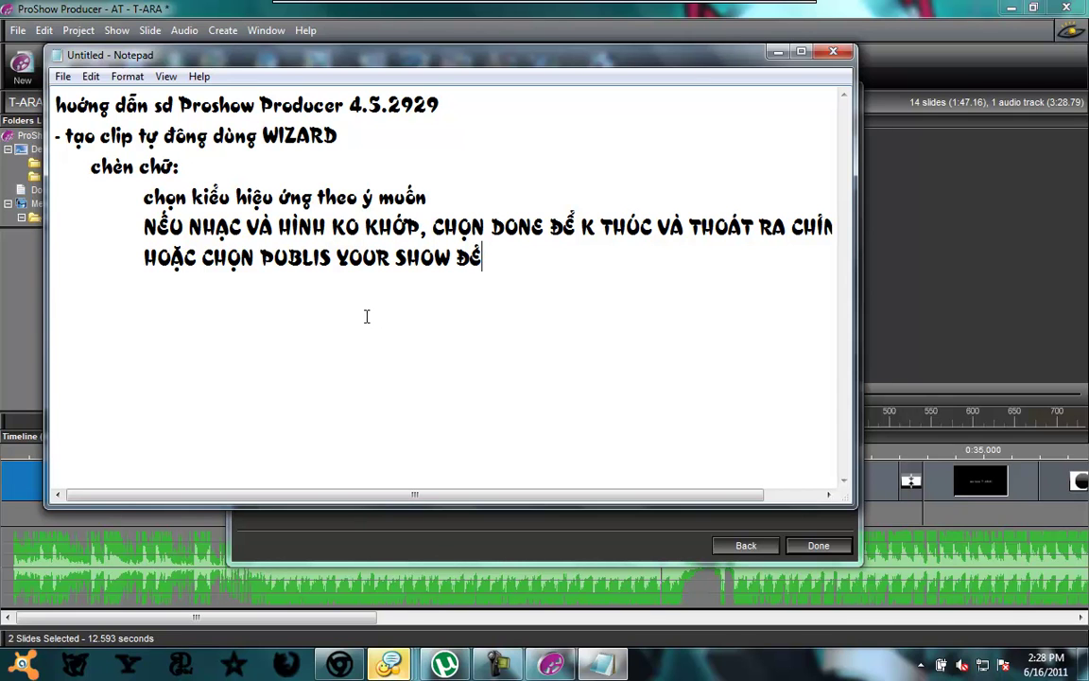
type("XUẤT CLIP RA LUÔN NẾU ĐA")
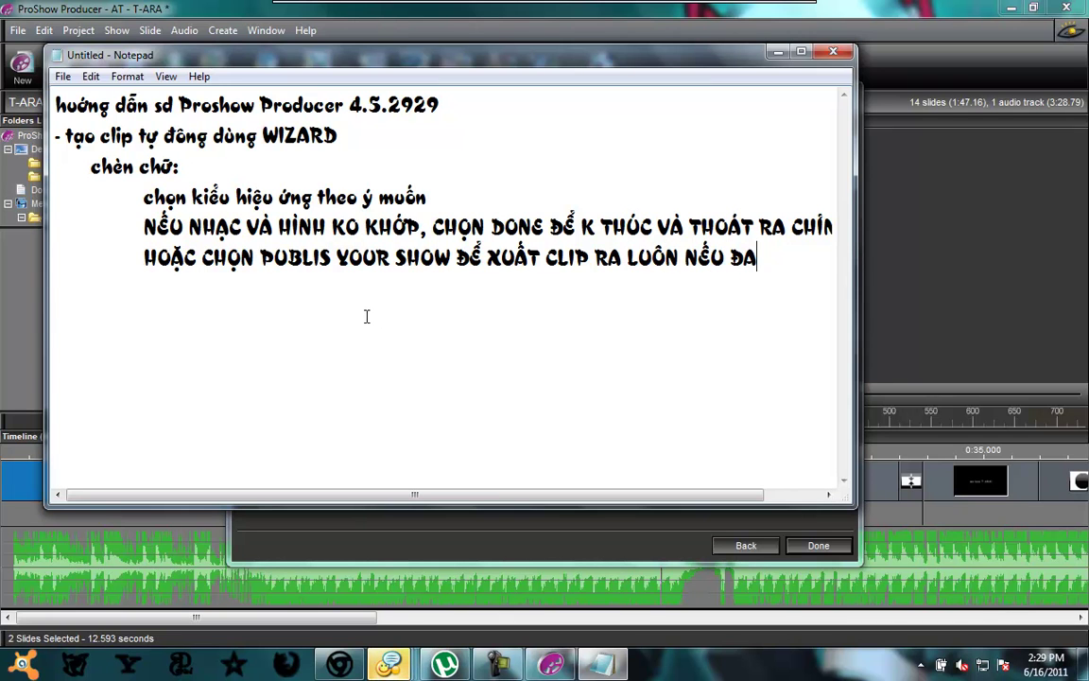
type("f LONG")
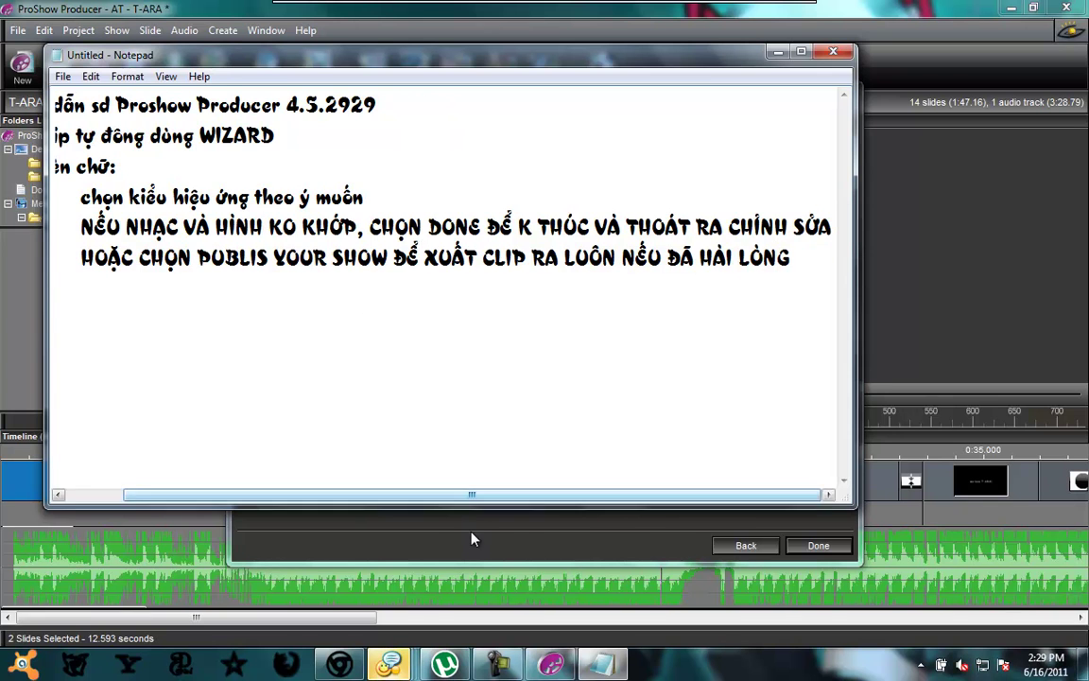
- Return to ProShow Producer, finish the wizard, and examine the end of the show's timeline
key("alt+Tab")
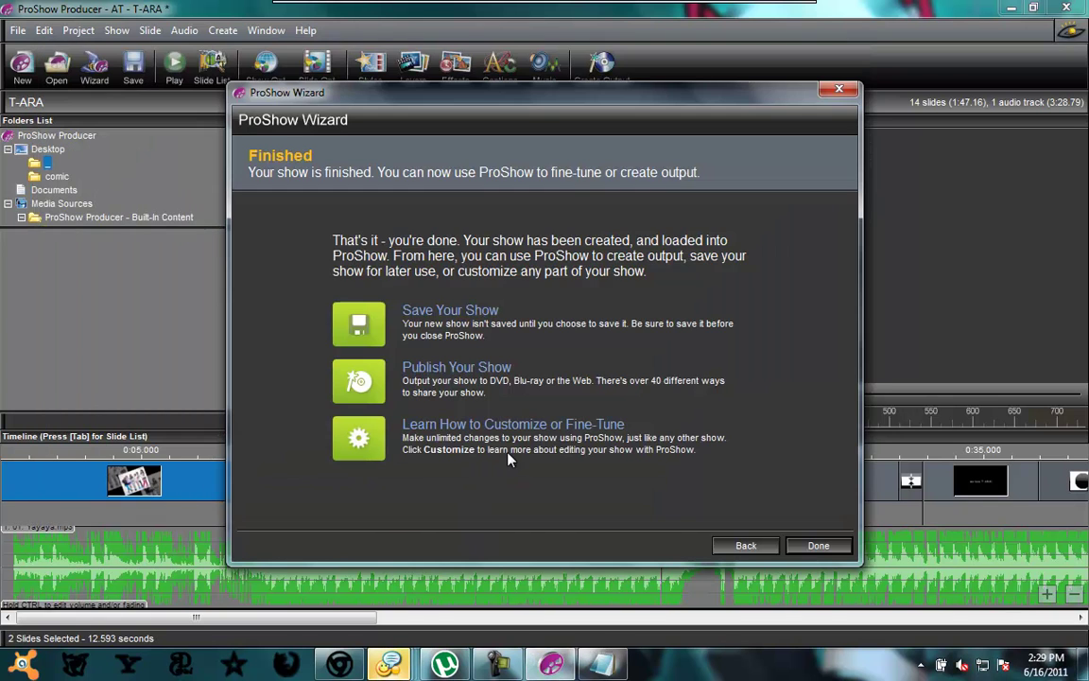
left_click(818, 546)
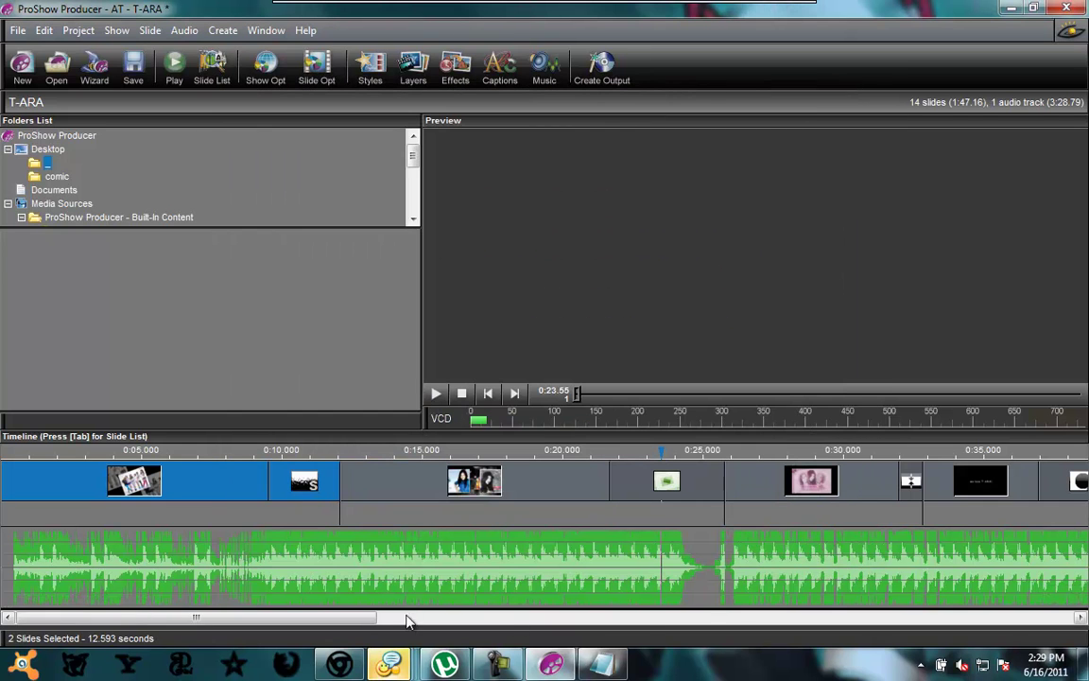
scroll(412, 623, "right", 1)
left_click(856, 617)
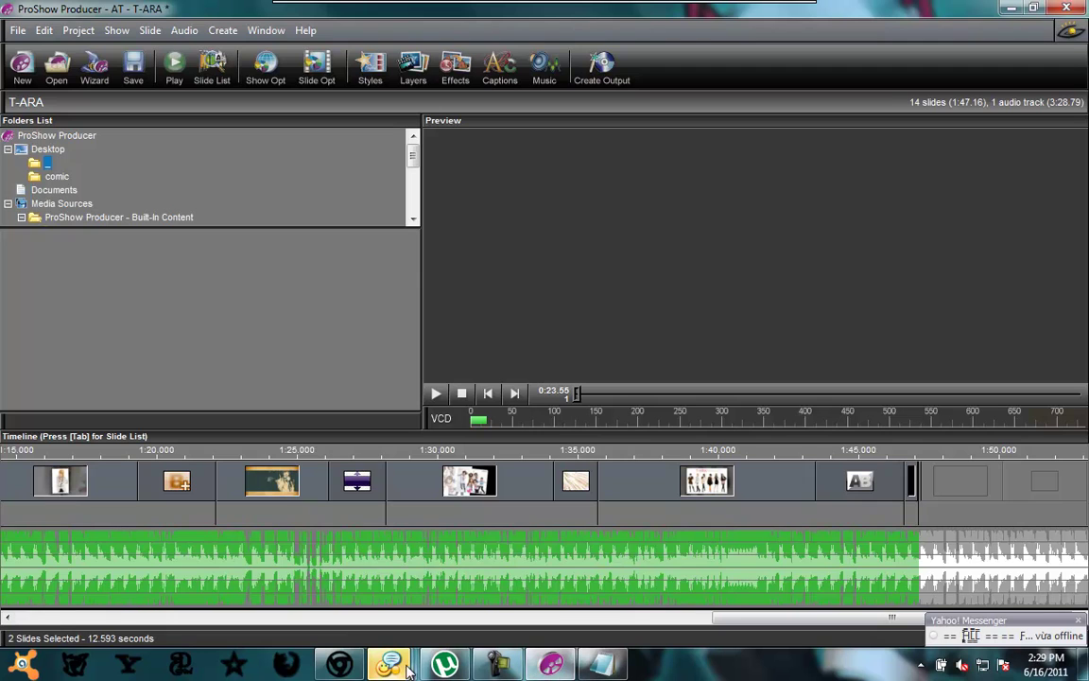
- Switch to Notepad and add the line "NHƯ thấy ở đây, ảnh đã hết nhưng nhạc vẫn còn:" below the existing notes
mouse_move(401, 669)
left_click(111, 578)
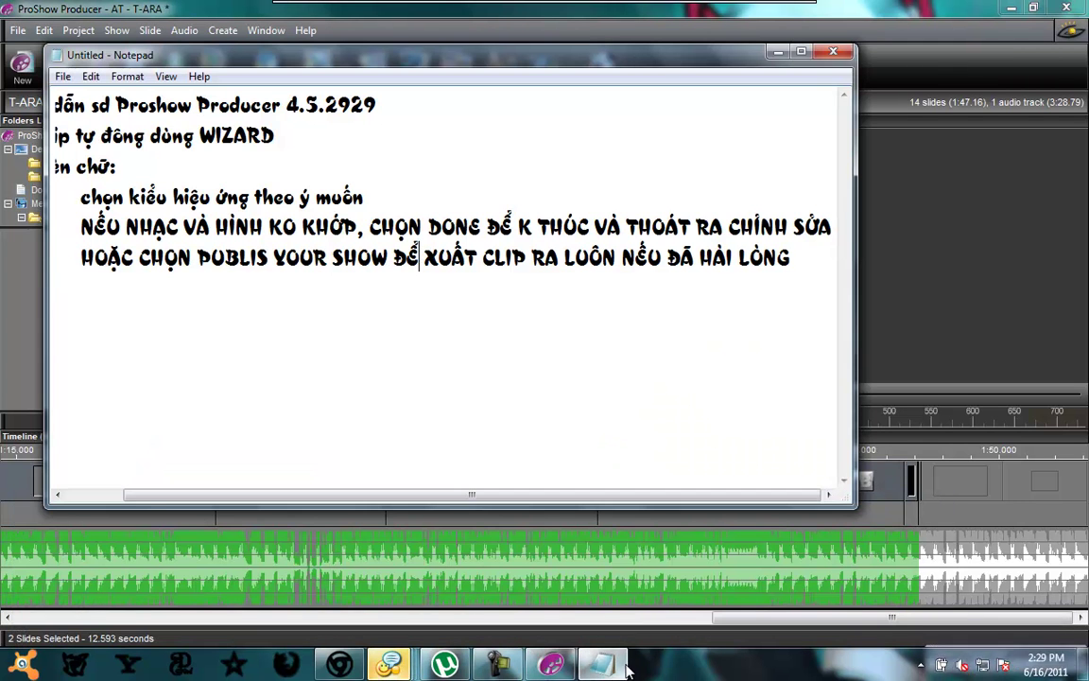
left_click(802, 279)
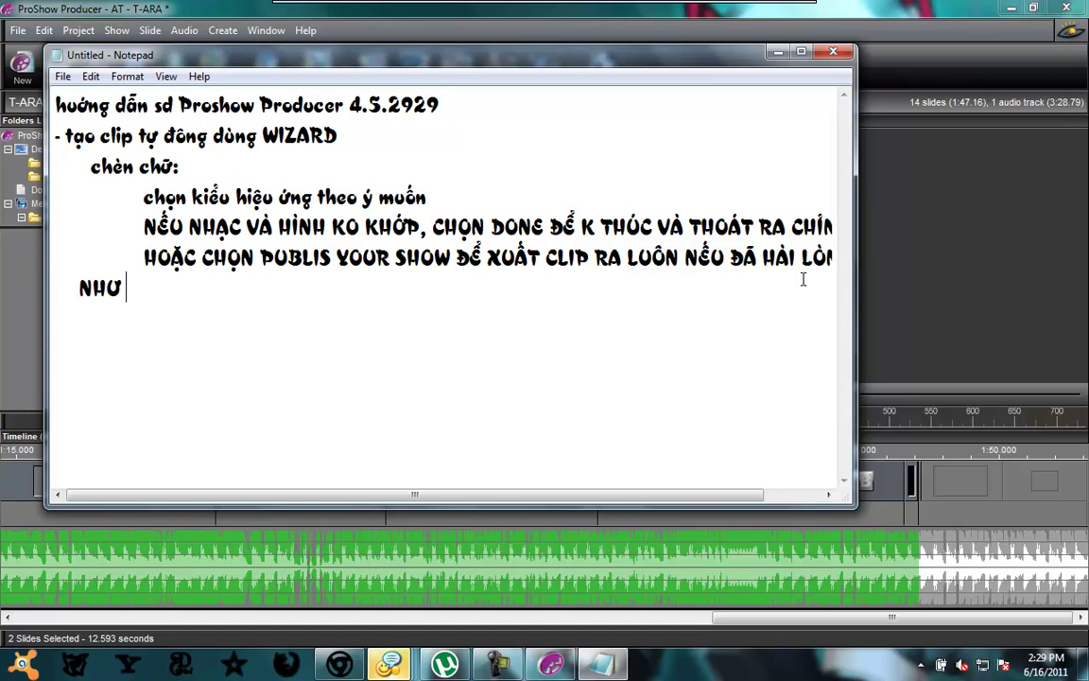
type("NHƯ thấy ở đây,")
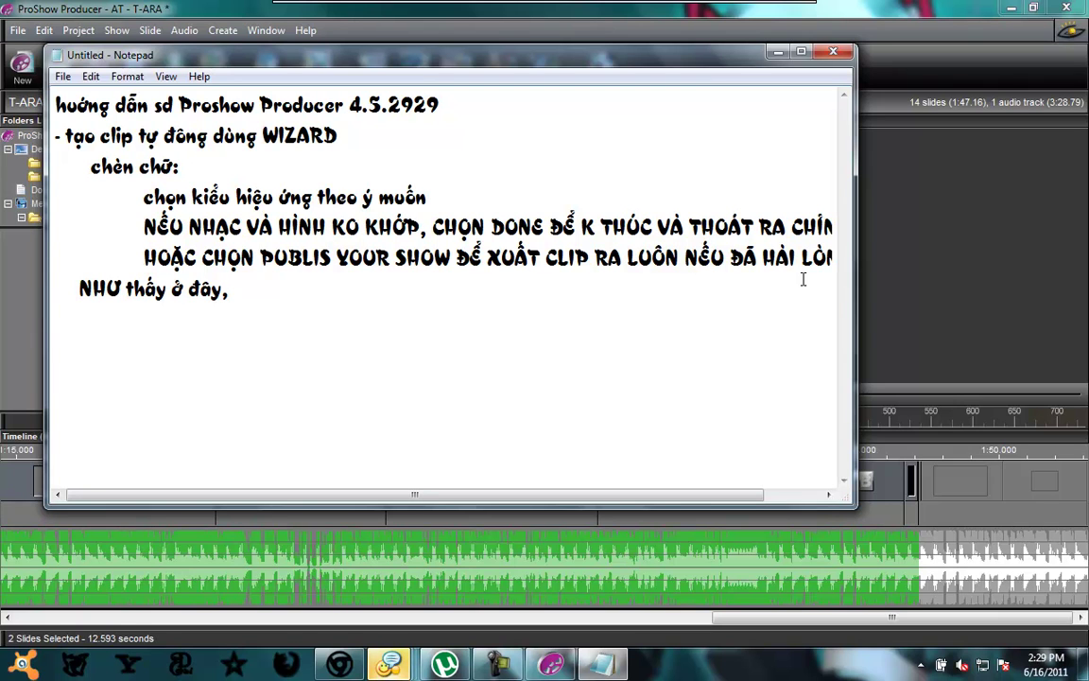
type("ảnh đã hết nhưng n")
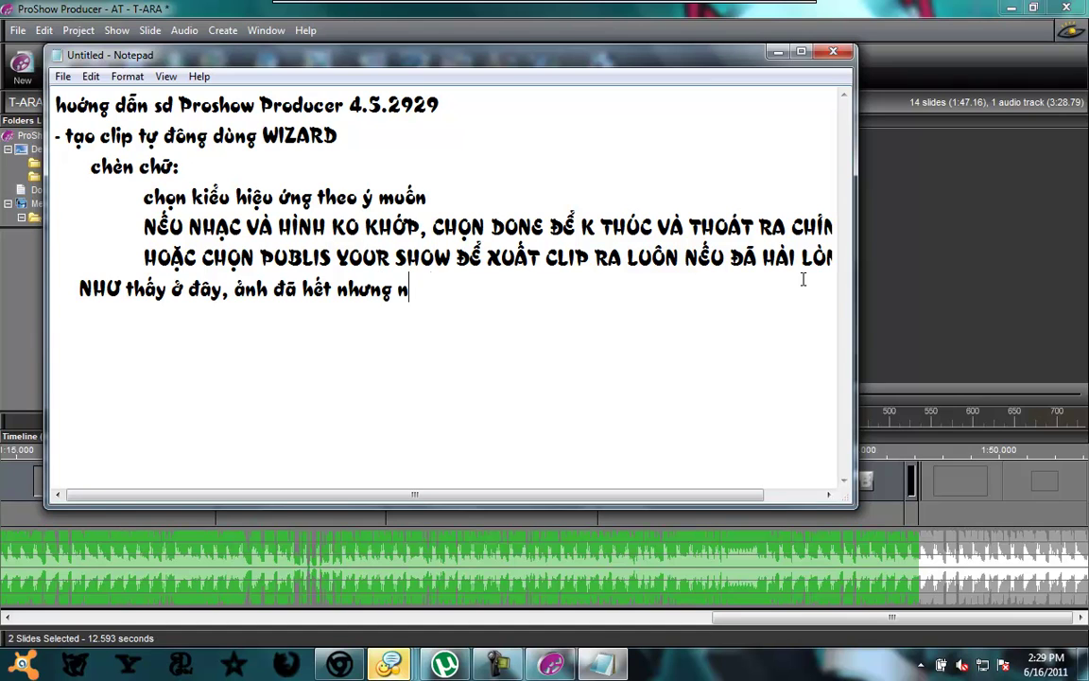
type("hạc vâẫn còn")
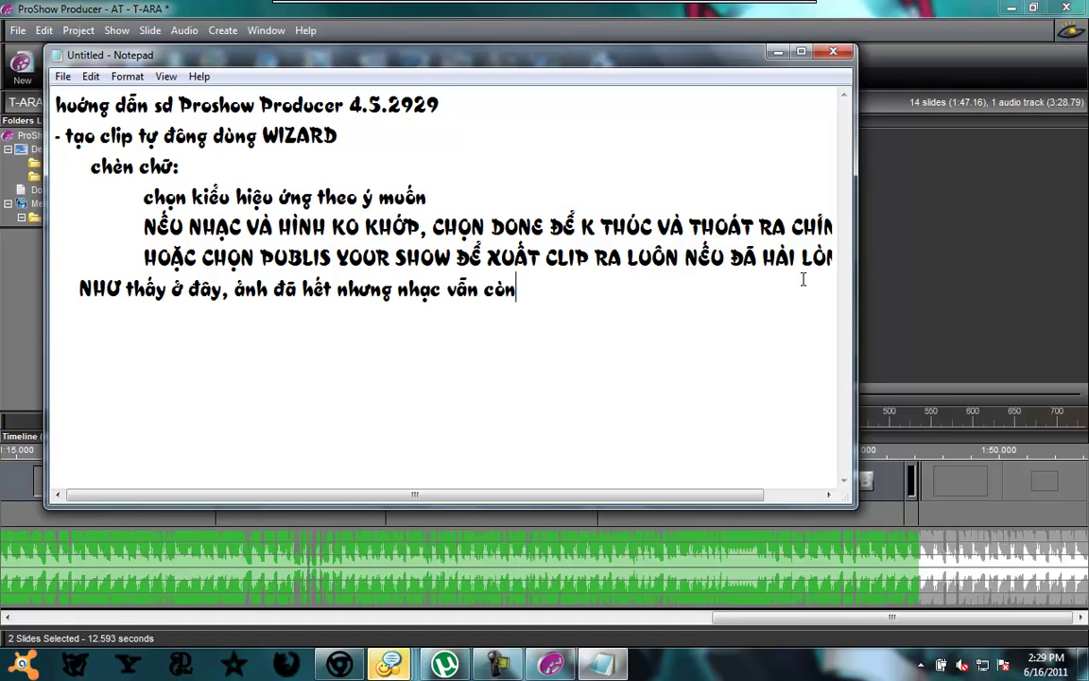
type(":")
- Check the music track past the last slide in ProShow, and complete the Notepad line with "để khắc fục, làm như sau"
left_click(979, 377)
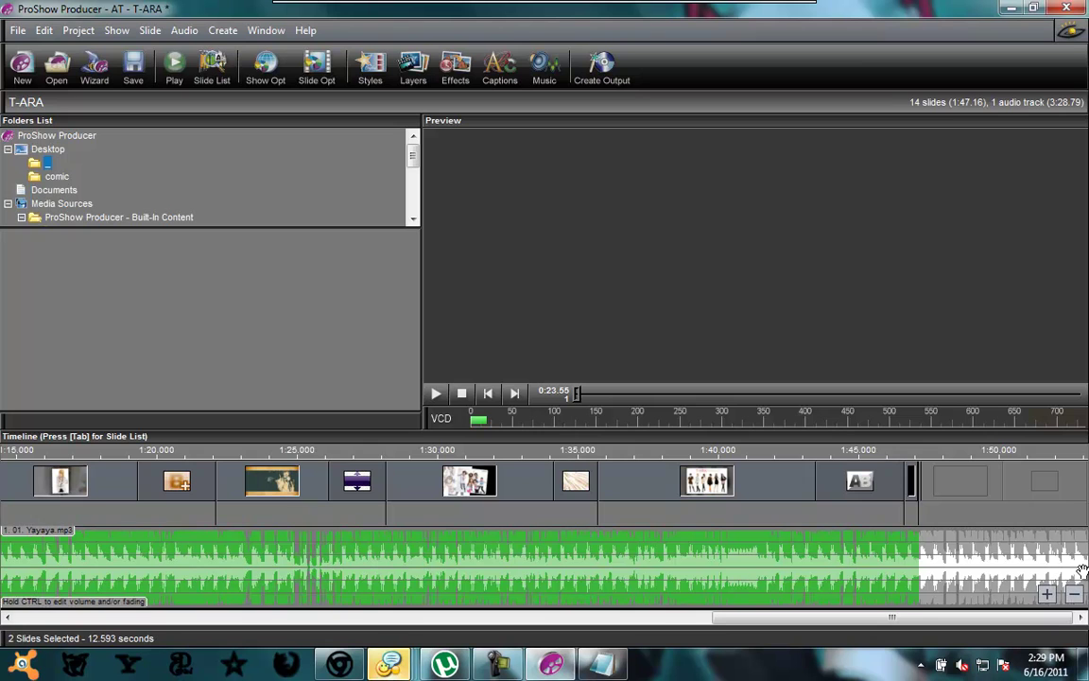
left_click(542, 516)
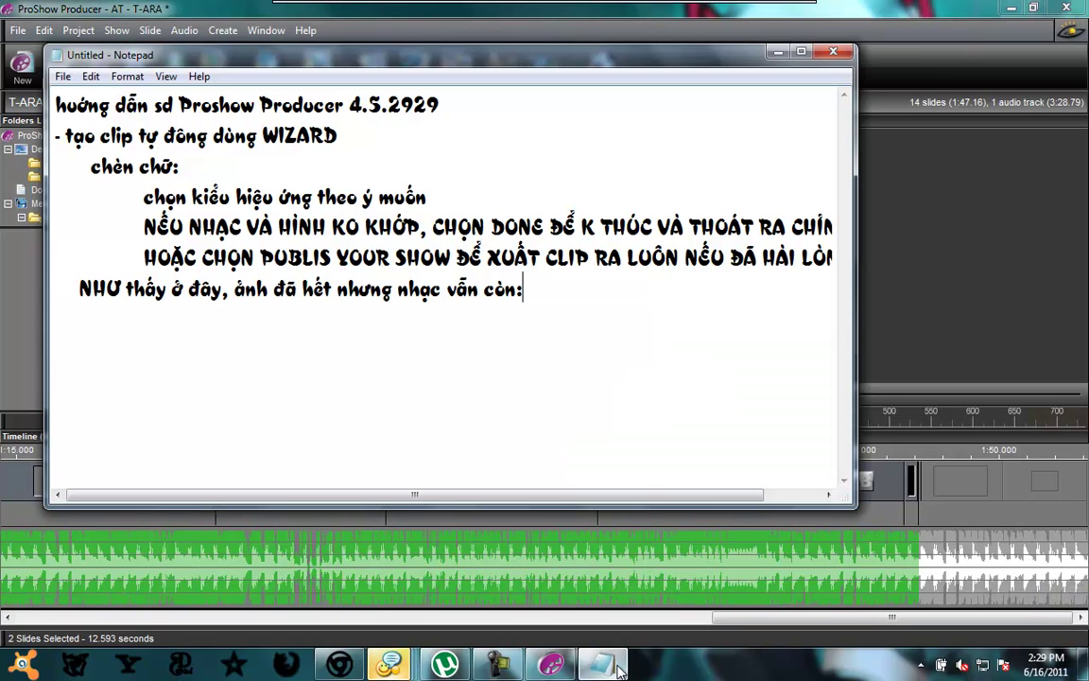
type("để ")
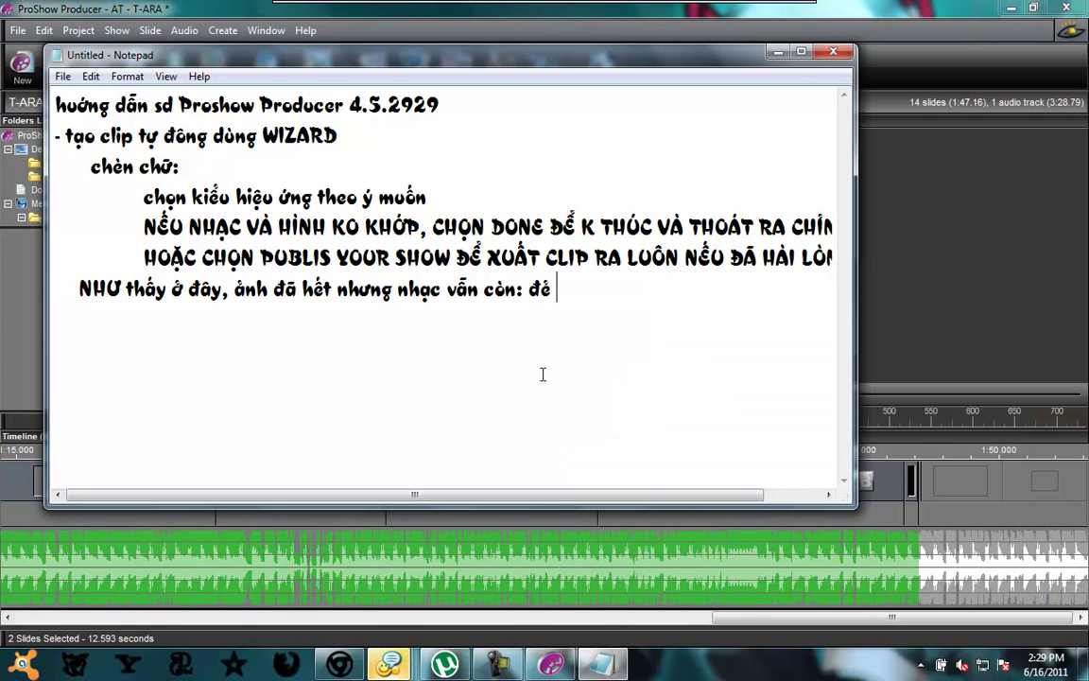
type(" khắc tu")
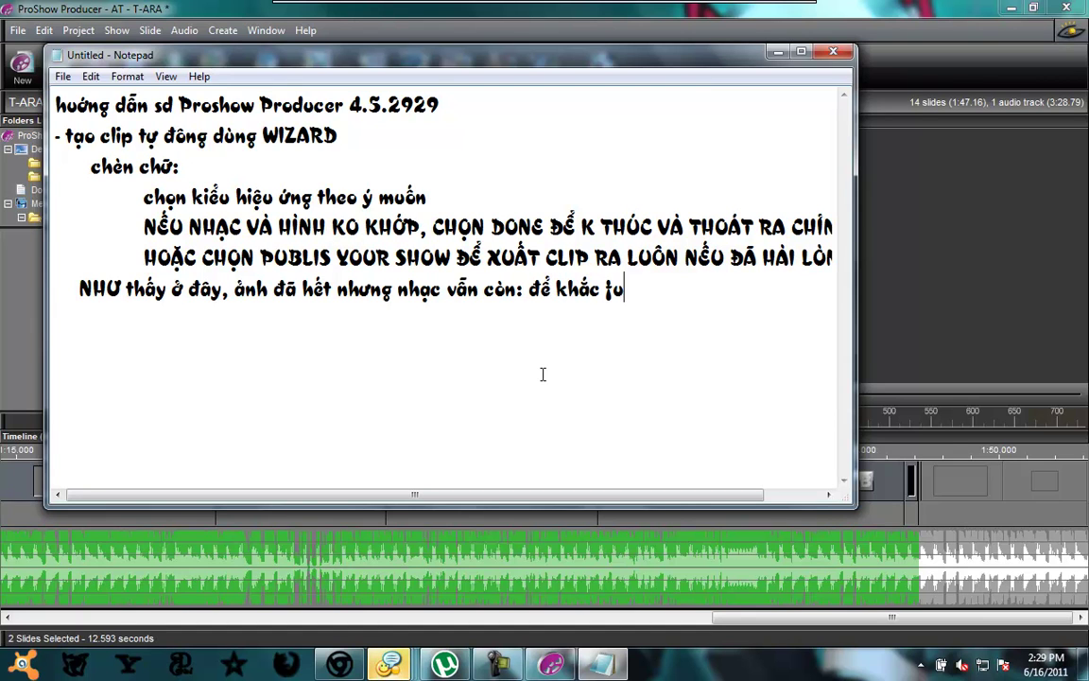
key("BackSpace")
type("ục, lam")
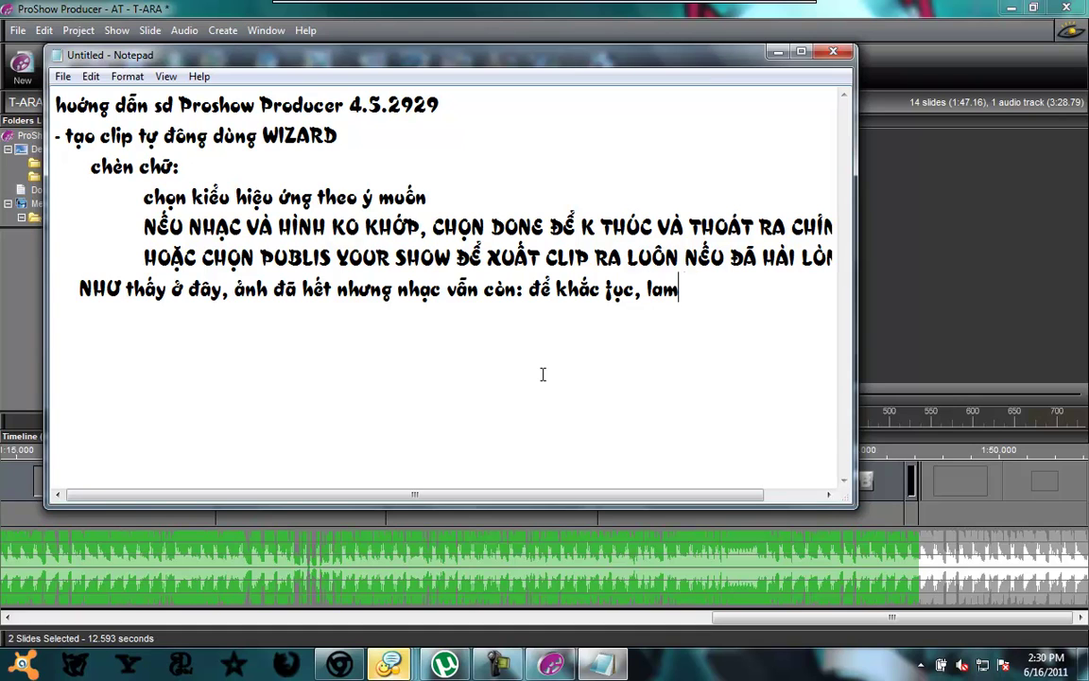
key("BackSpace")
key("BackSpace")
type("àm như sau")
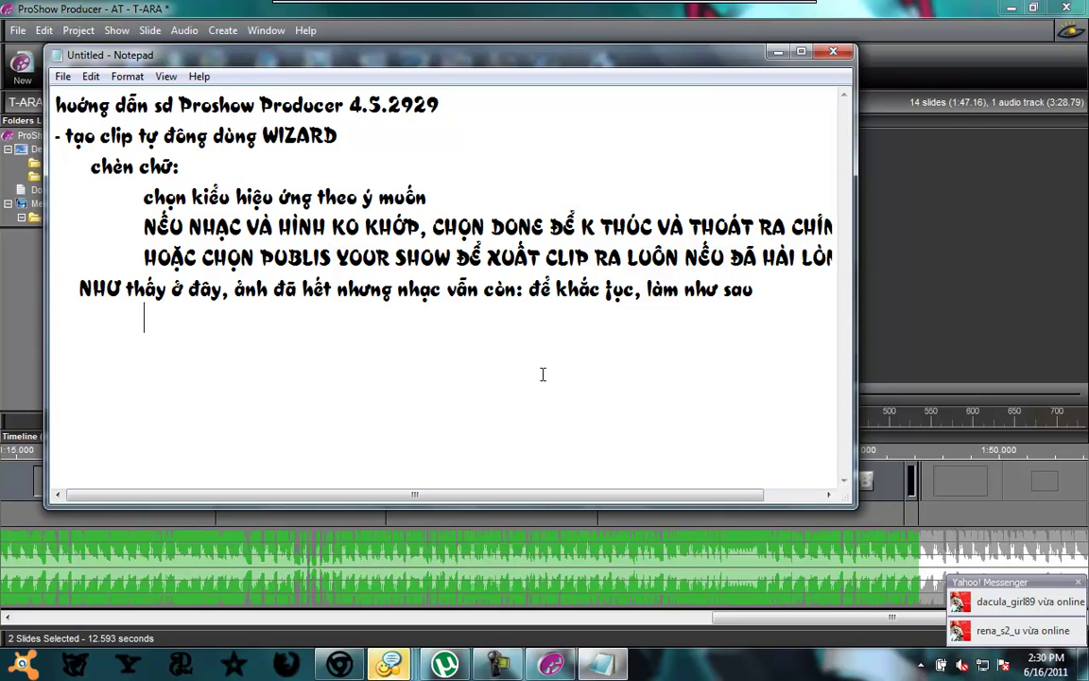
- Add the indented item "- thêm hình để vừa với nhạc" under the last note
type("thêm ")
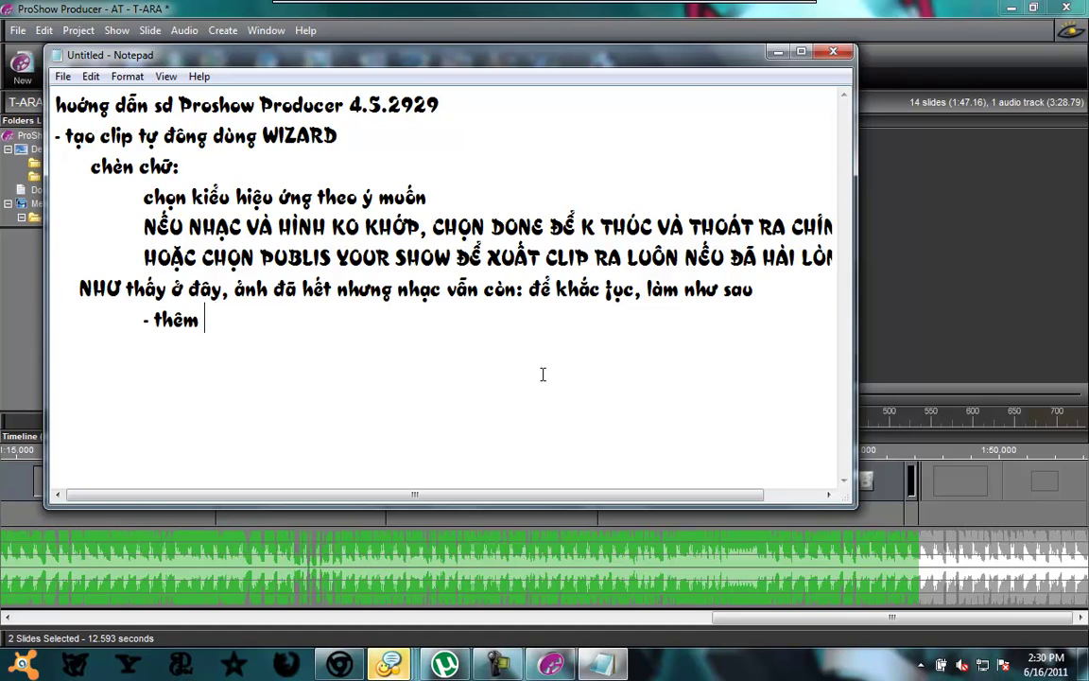
type("hình để b")
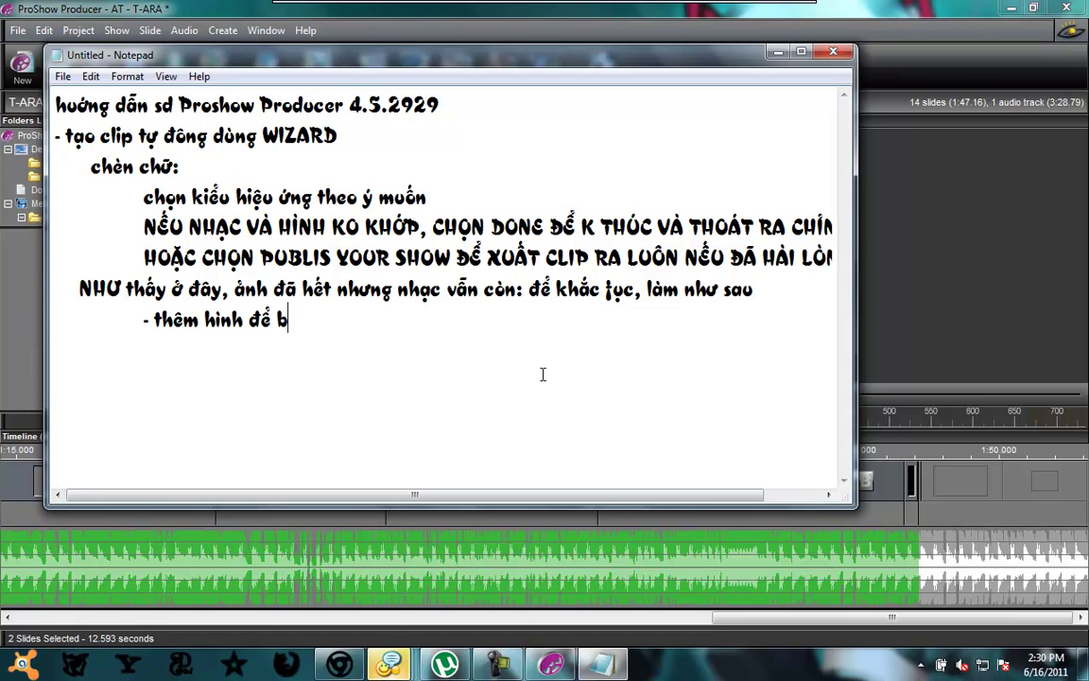
key("BackSpace")
type("vưa ")
type("vo")
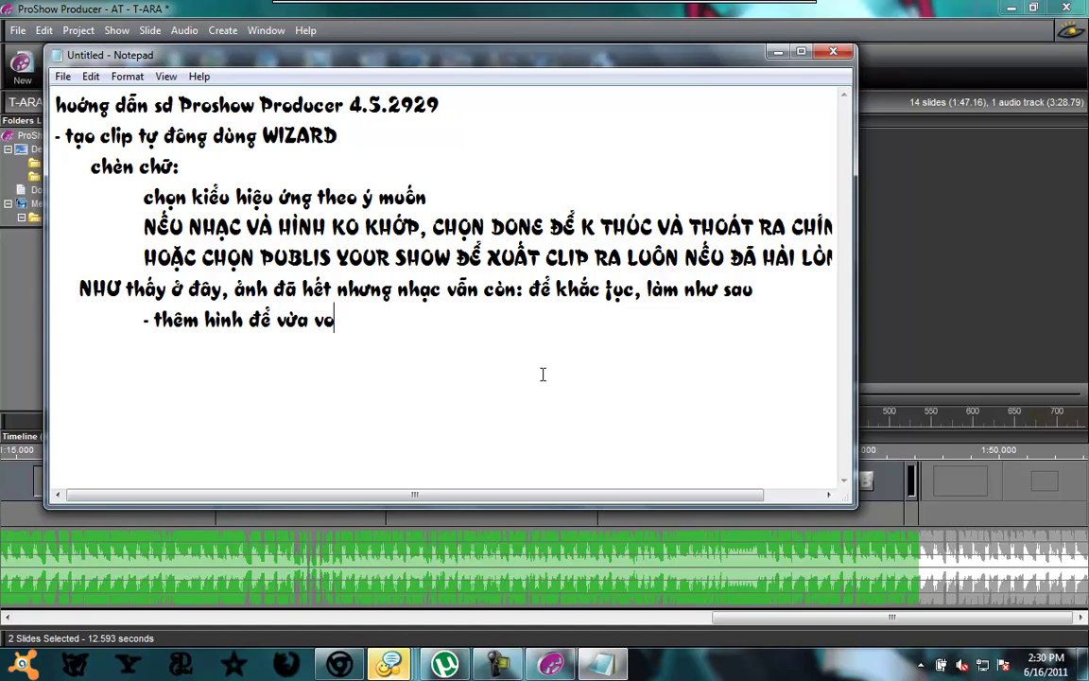
key("BackSpace")
type("ới nhạc")
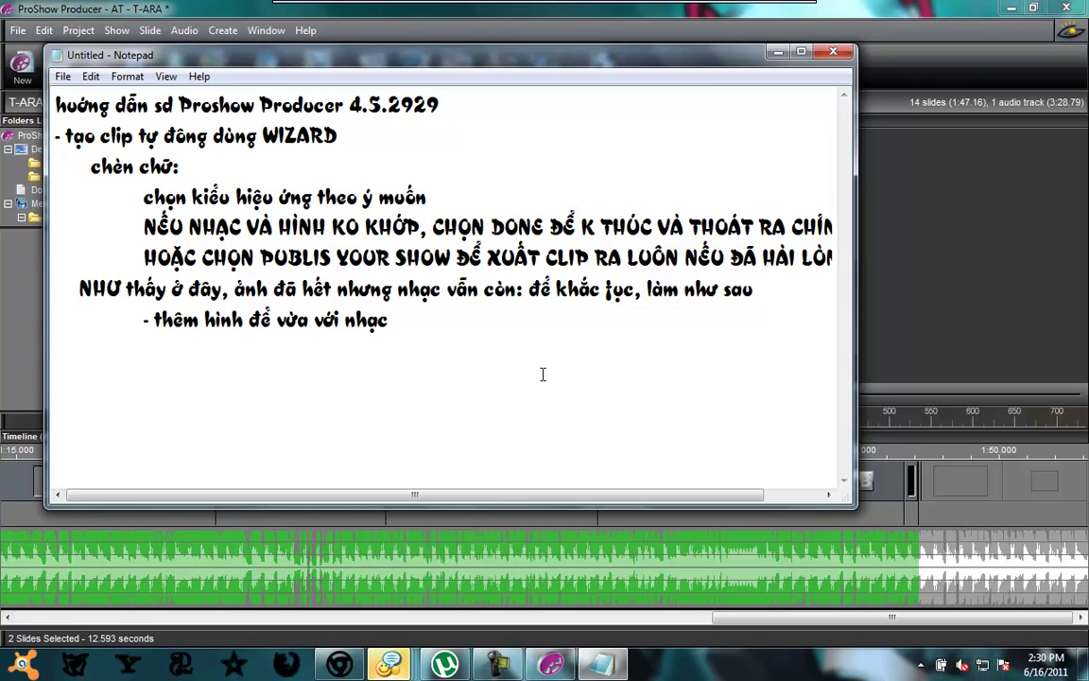
- Switch to ProShow Producer, try inserting a blank slide after the last slide, and delete it again
left_click(933, 501)
right_click(935, 493)
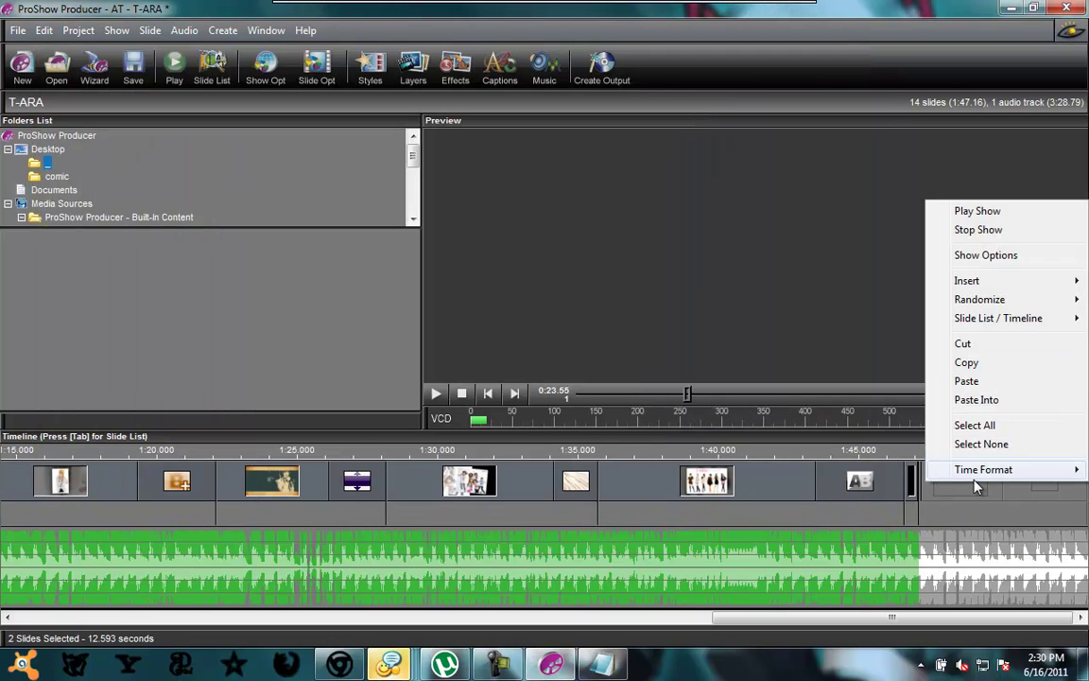
left_click(957, 511)
right_click(944, 493)
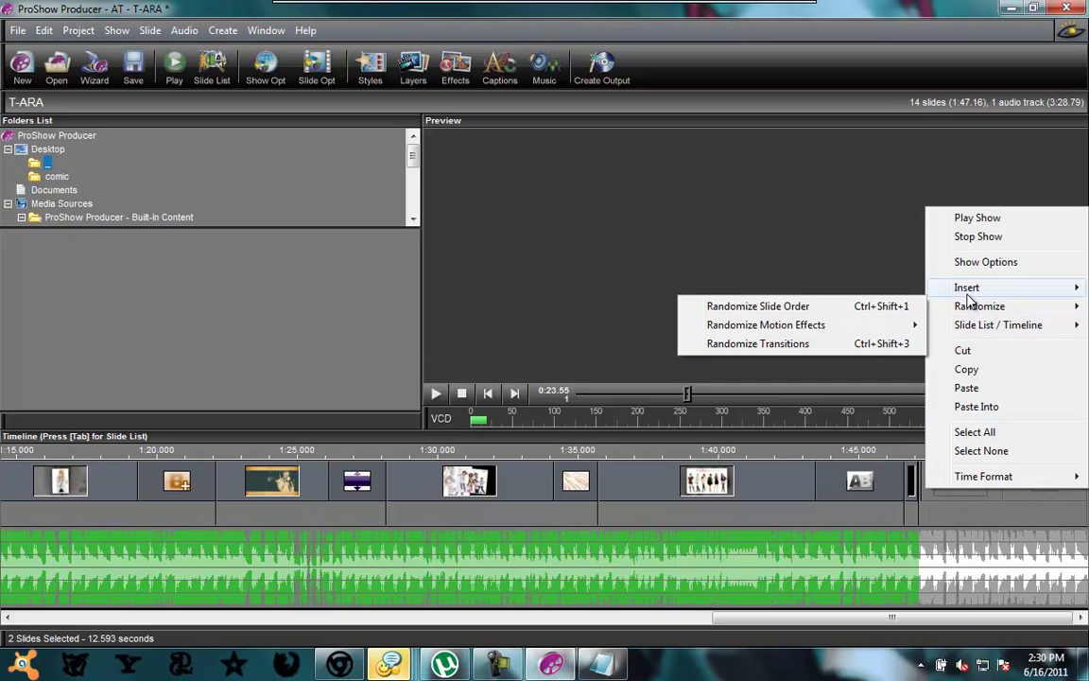
mouse_move(966, 289)
left_click(903, 295)
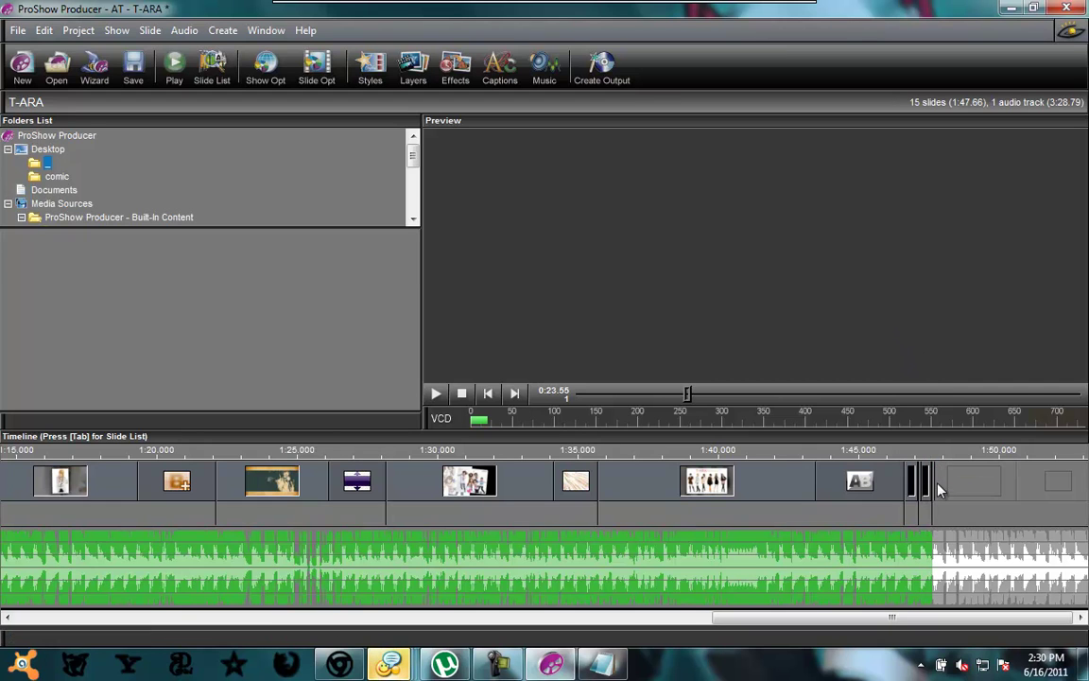
key("Delete")
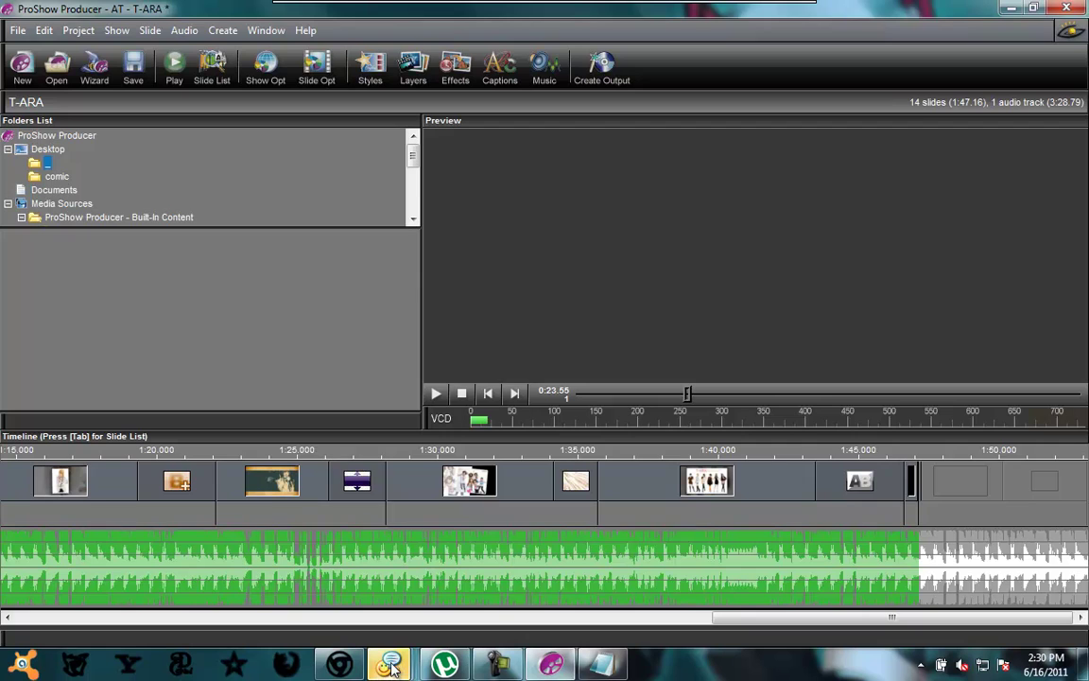
- Open the T-ARA picture folder in D:\Pics\Downloaded in a File Explorer window, keeping the ProShow timeline's end visible
key("super+e")
double_click(439, 139)
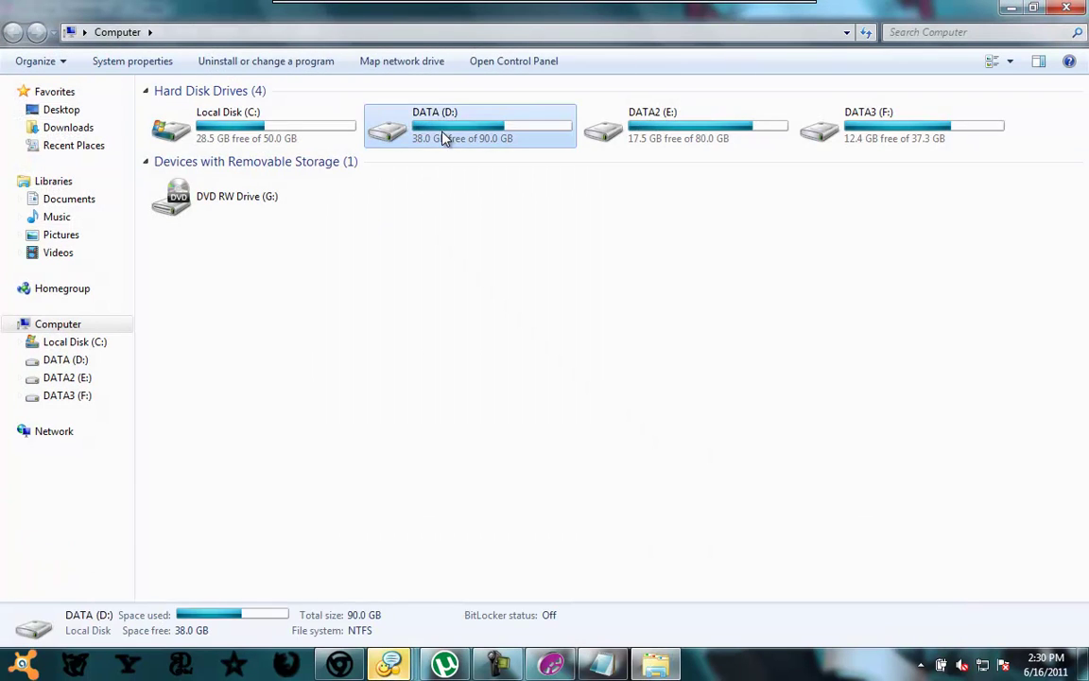
left_click_drag(413, 34, 290, 107)
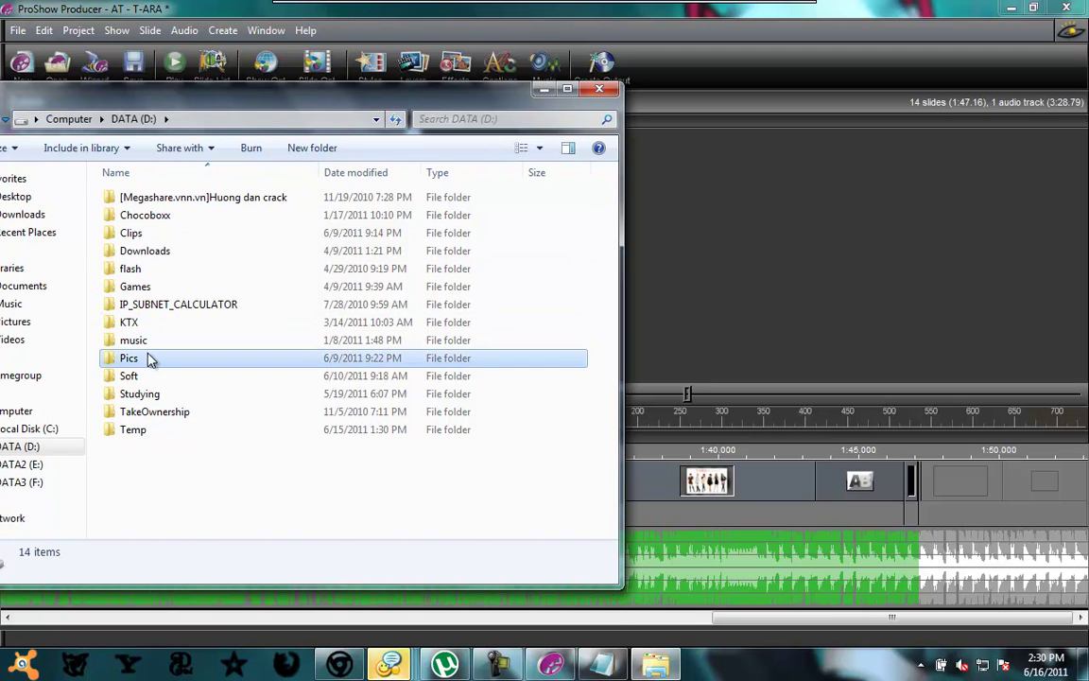
double_click(143, 358)
double_click(206, 234)
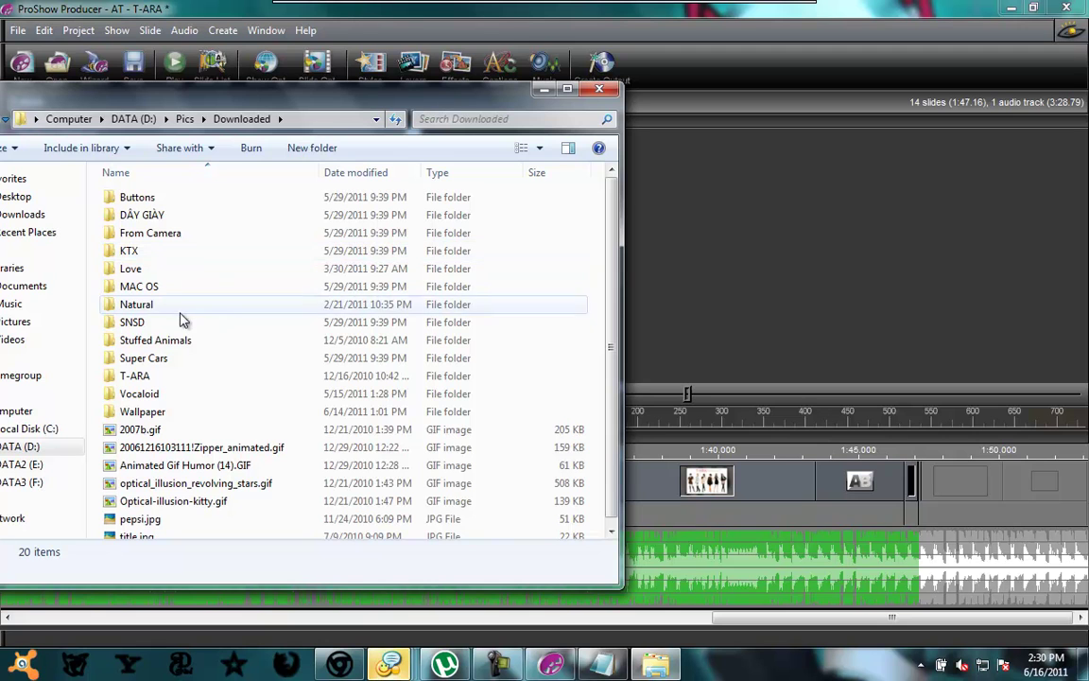
left_click(180, 378)
double_click(180, 378)
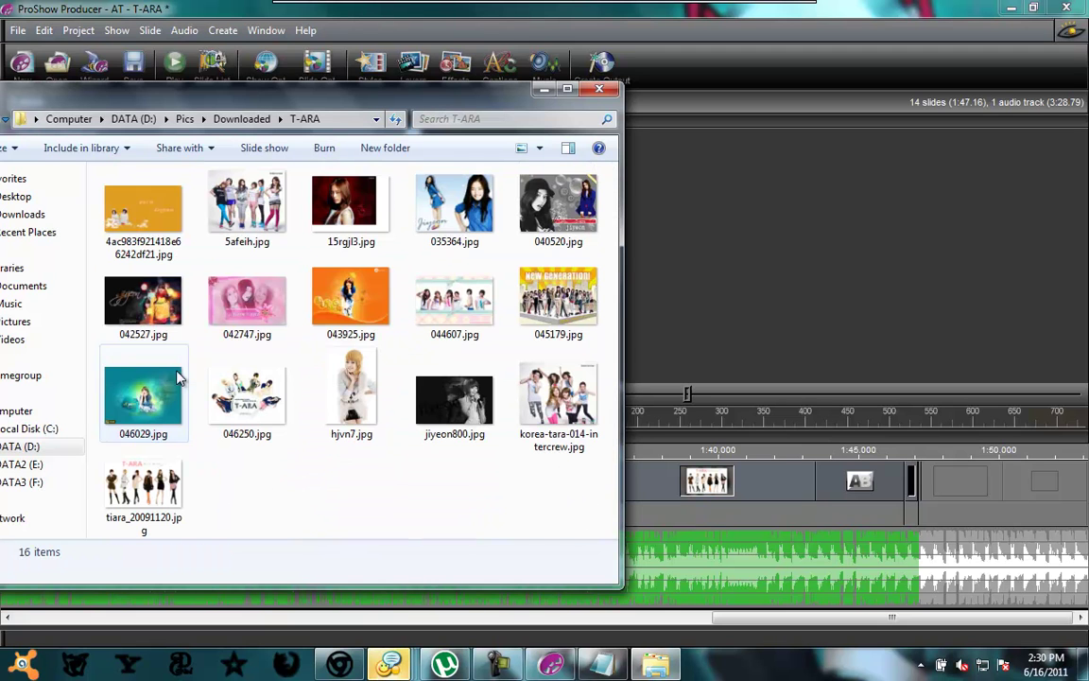
- Add the image 042747.jpg from the T-ARA folder to the first empty slot at the end of the ProShow timeline
left_click(212, 291)
left_click_drag(943, 508, 966, 501)
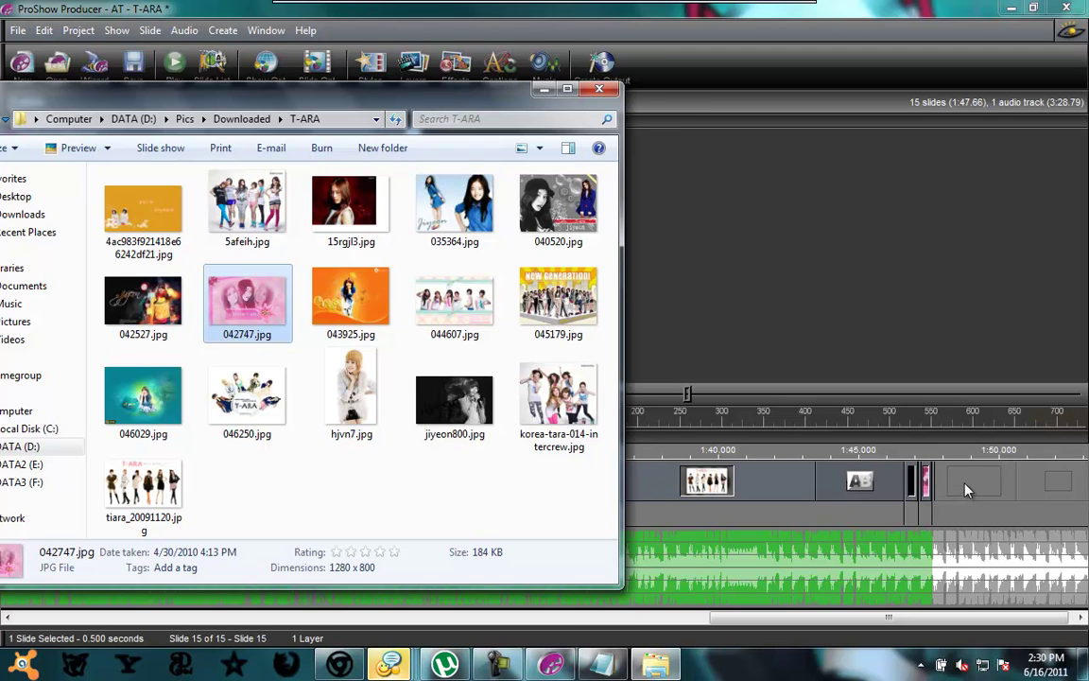
left_click(944, 498)
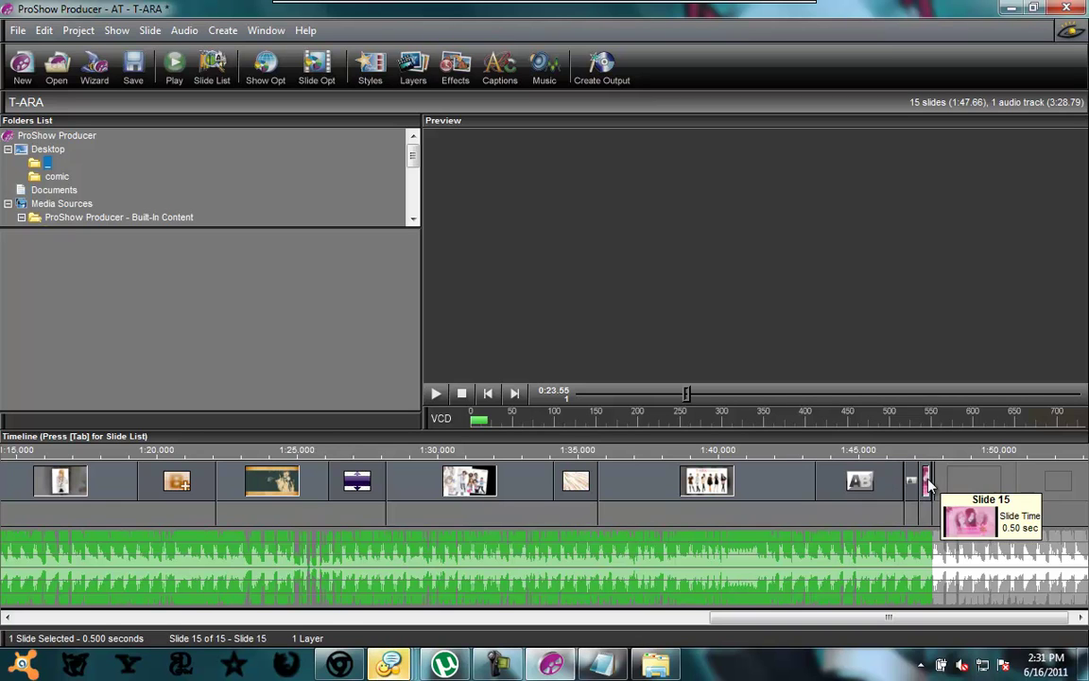
- Lengthen the newly added last slide to about 7 seconds on the timeline, extending the show to about 1:54
left_click(928, 482)
left_click_drag(930, 483, 1058, 478)
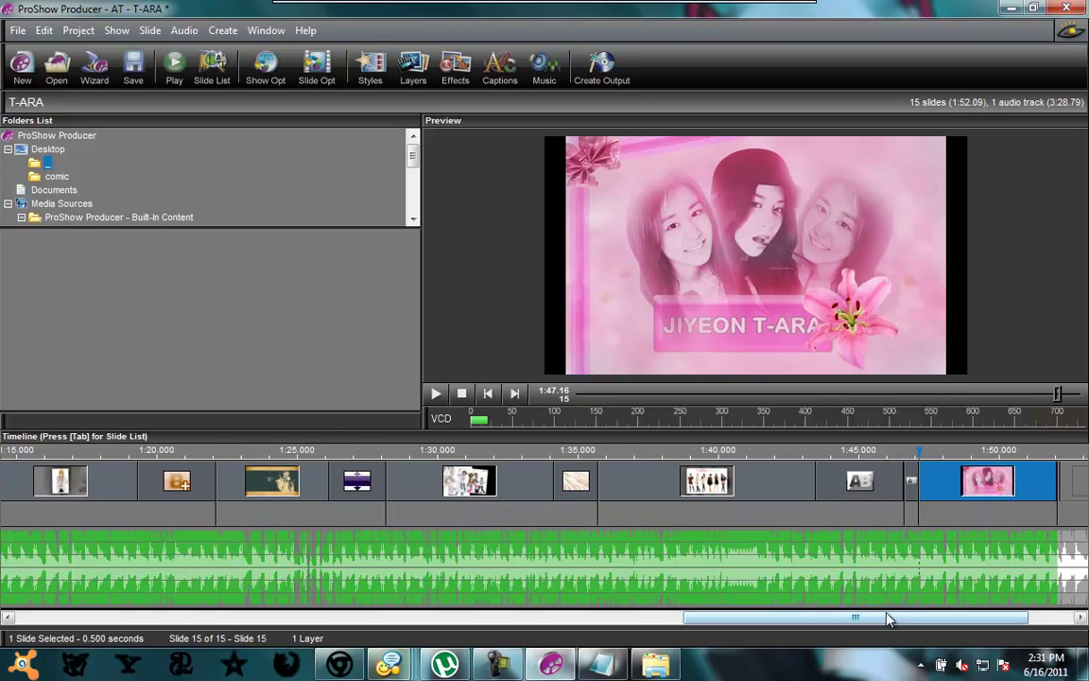
left_click_drag(889, 615, 906, 615)
left_click_drag(916, 487, 980, 487)
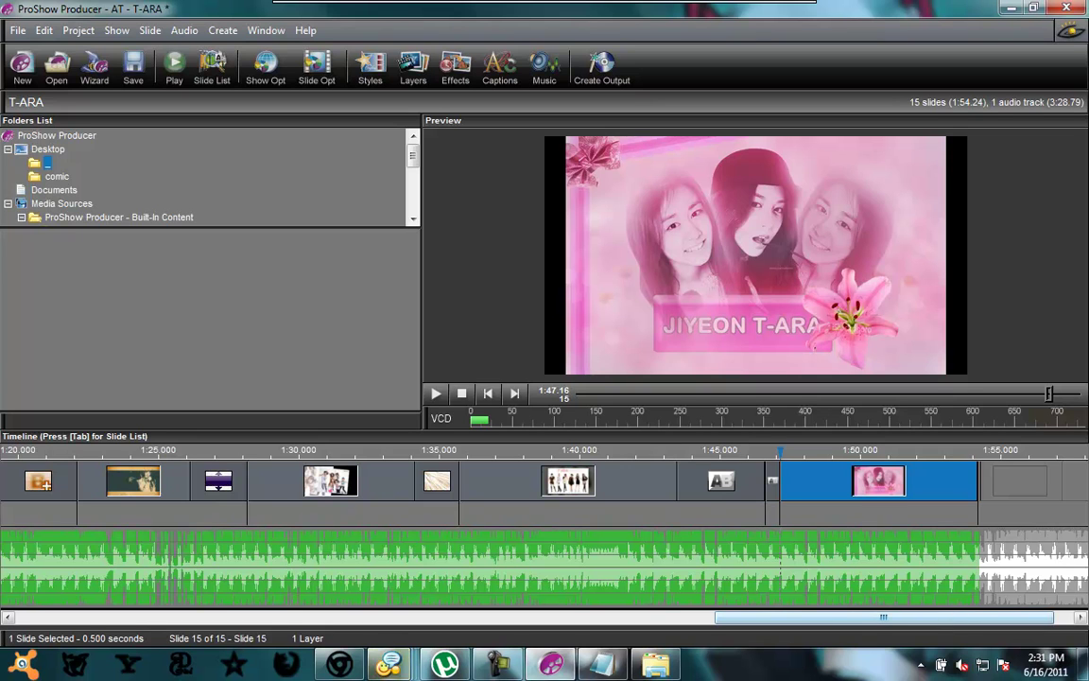
- Switch to Notepad and add the item "- nếu thêm 1 số hình mà thấy đủ hình rồi nhưng nhạc vẫn còn, làm như sau:"
left_click(596, 652)
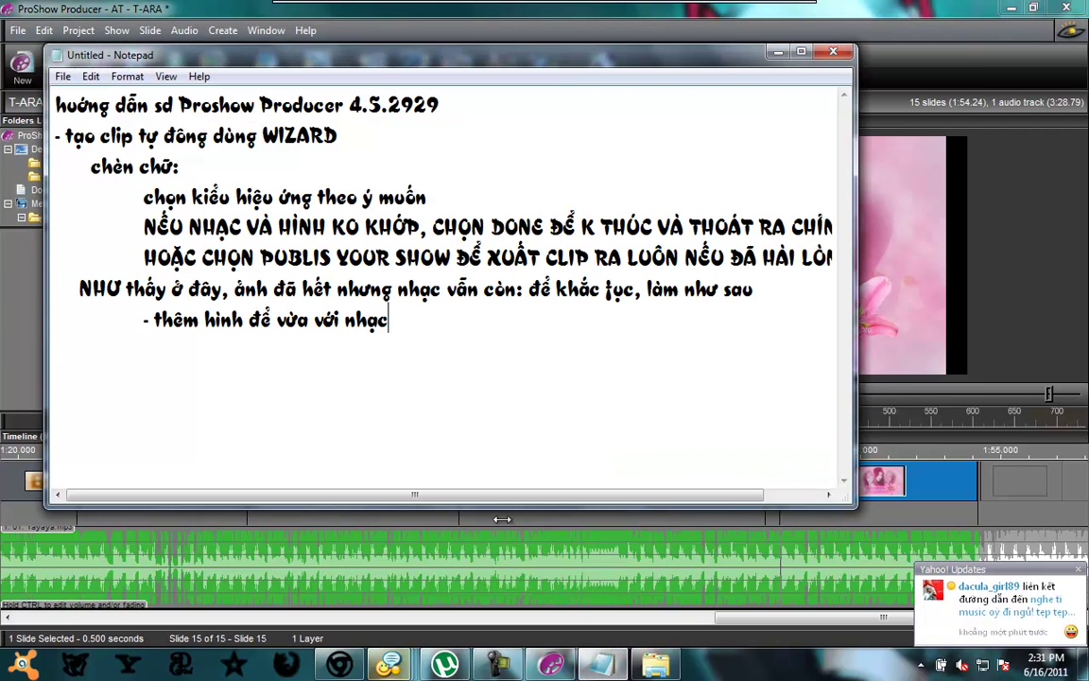
key("Return")
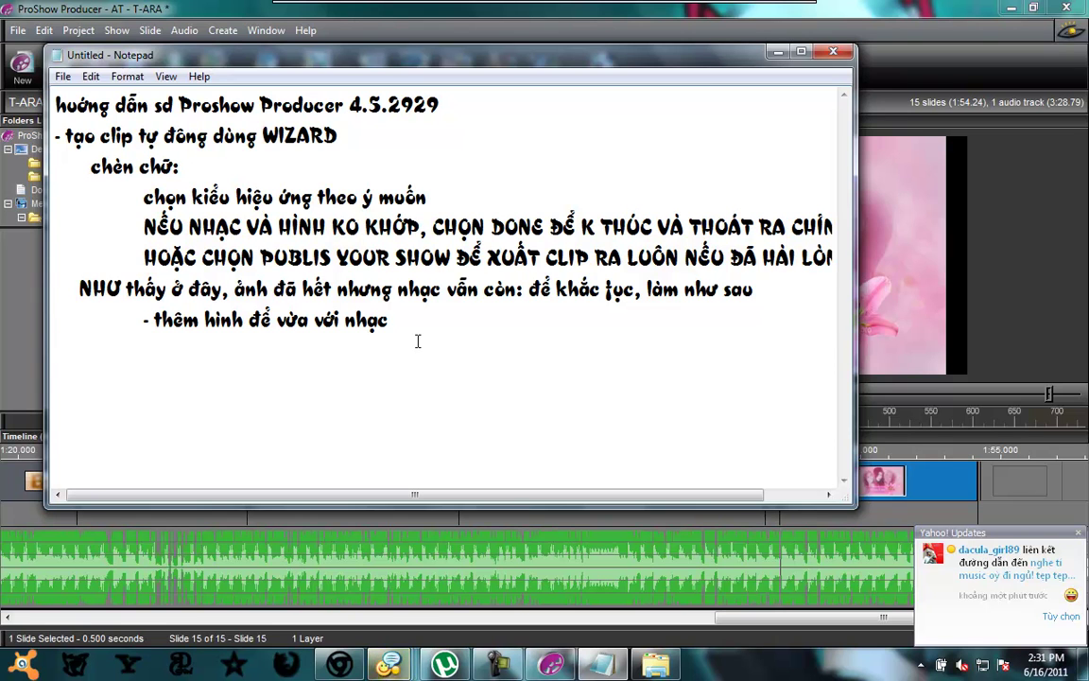
type("- nếu thêm 1 số hi")
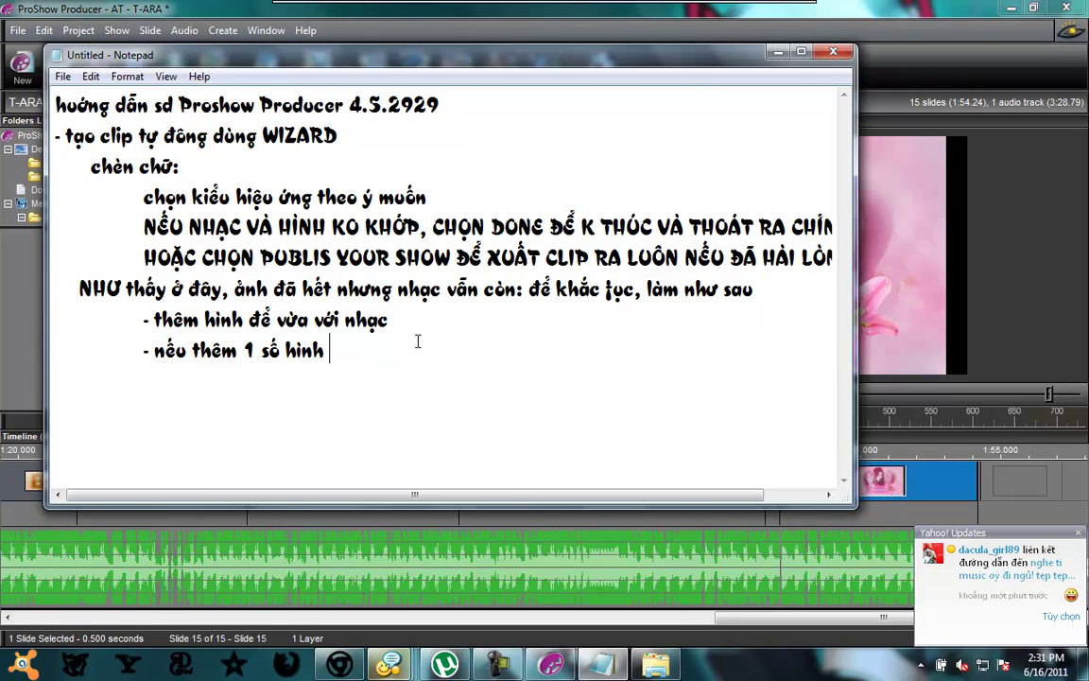
type("nh mà thấy ")
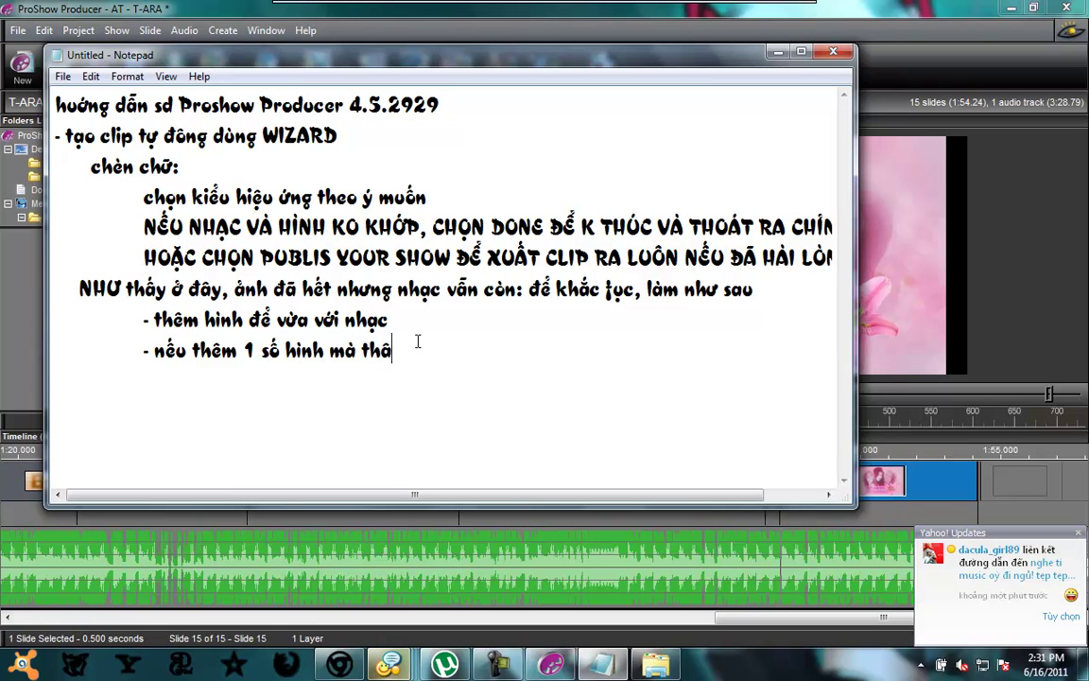
type("đủ hình roi nh")
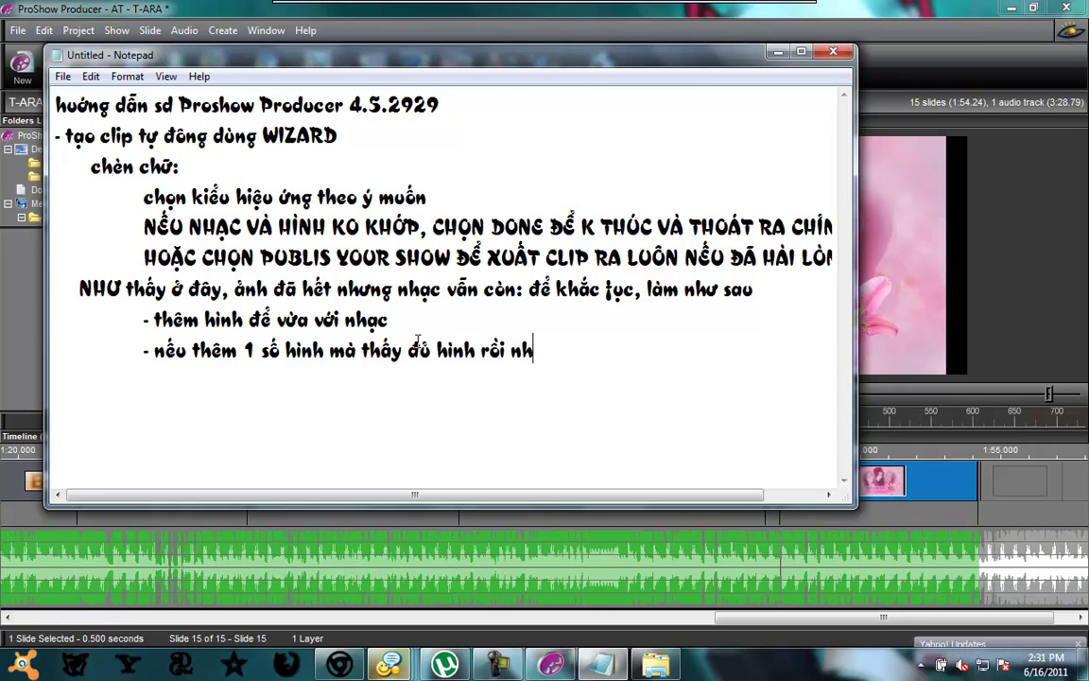
type("ưng nhạc vẫn co")
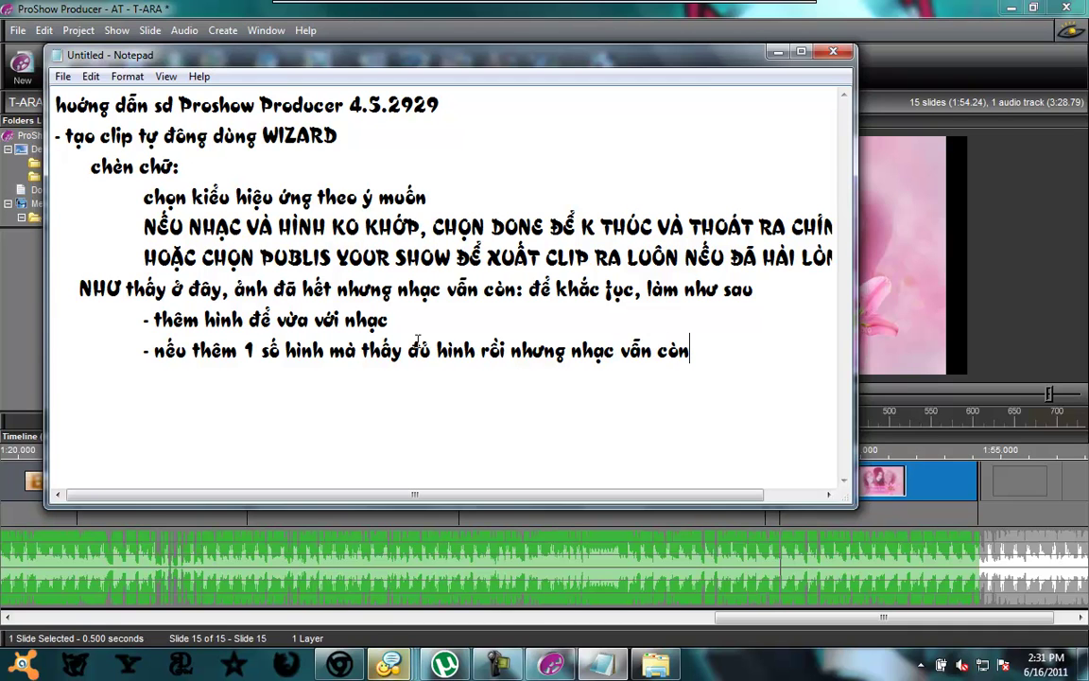
type("n, làm như sau:")
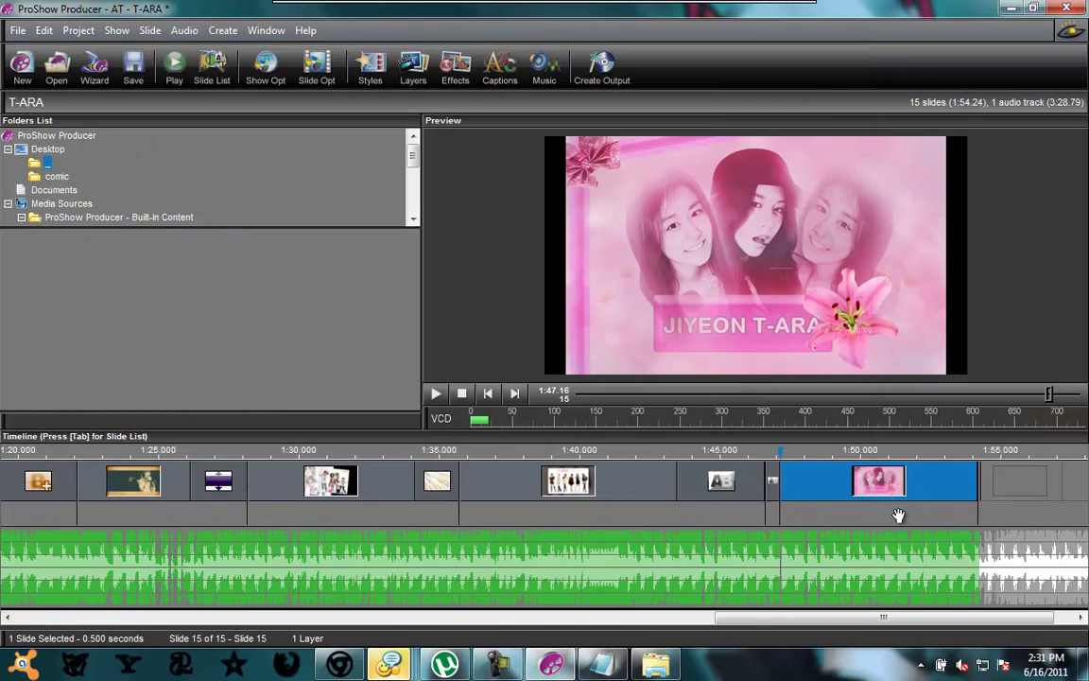
- Return to ProShow Producer and lengthen slides 1 and 2 on the timeline, extending the show to about 1:59
left_click(897, 517)
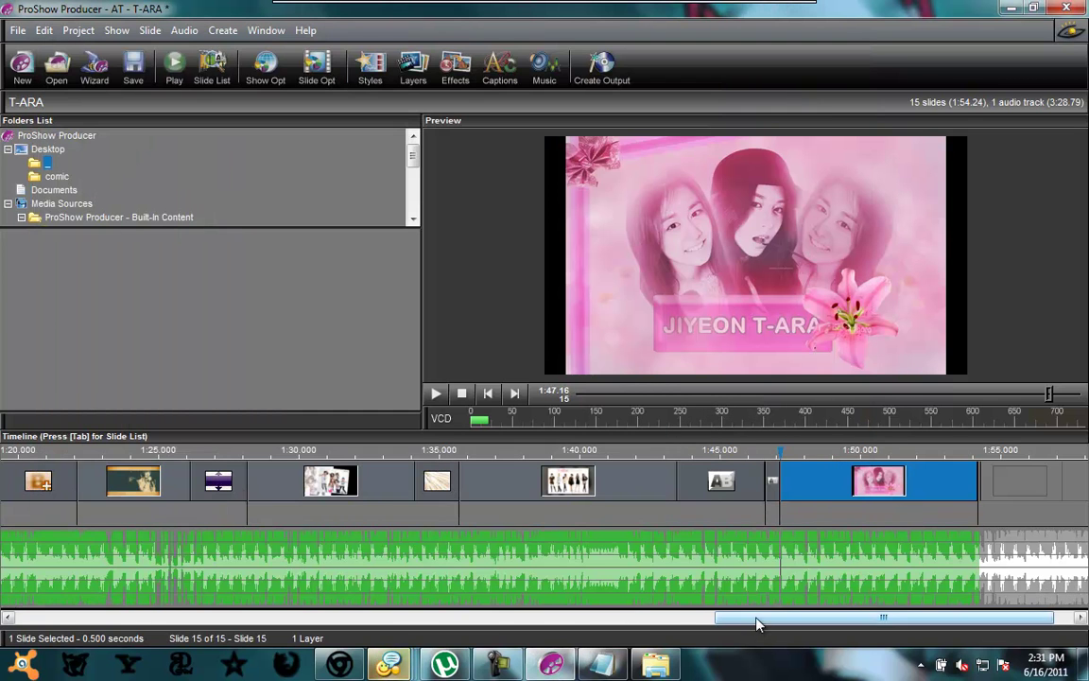
scroll(680, 555, "up", 1)
scroll(385, 632, "up", 5)
scroll(4, 570, "up", 4)
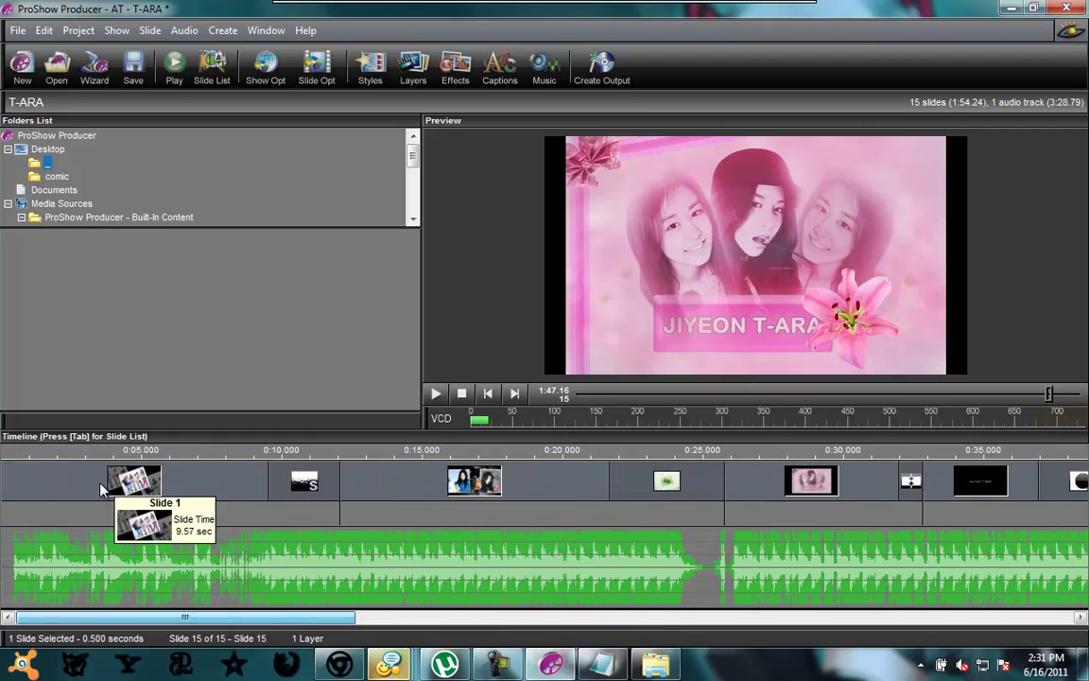
left_click_drag(269, 476, 406, 480)
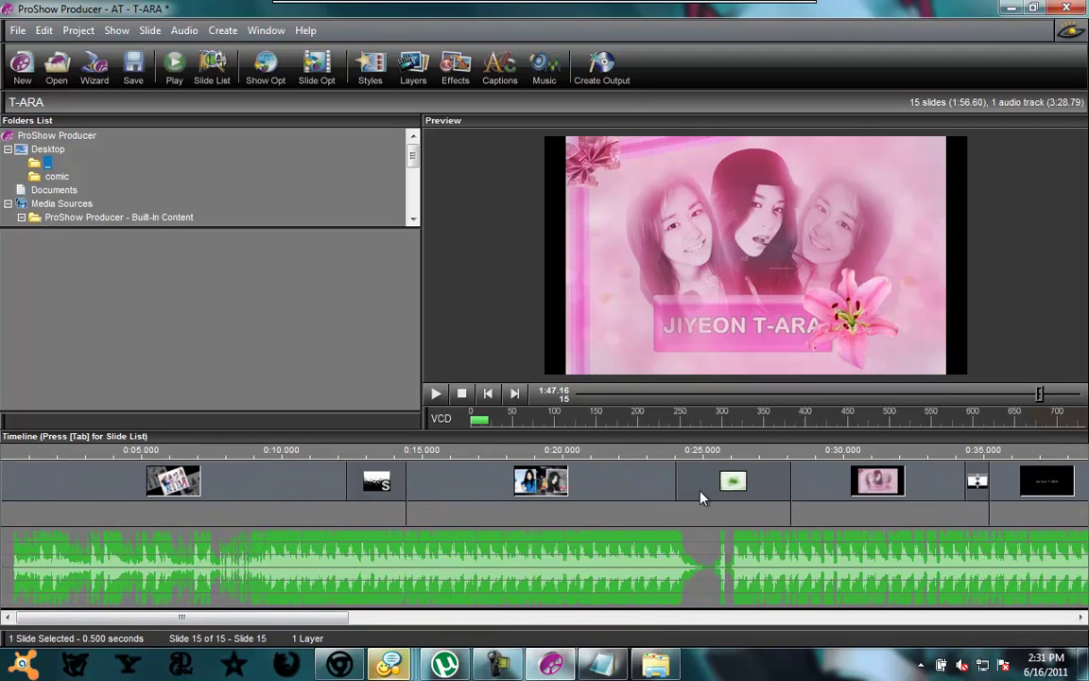
left_click_drag(794, 486, 857, 482)
- Switch to Notepad and add the further indented item "+ kéo dài từng khung hình ra để tăng t gian hình chạy lên"
left_click(624, 666)
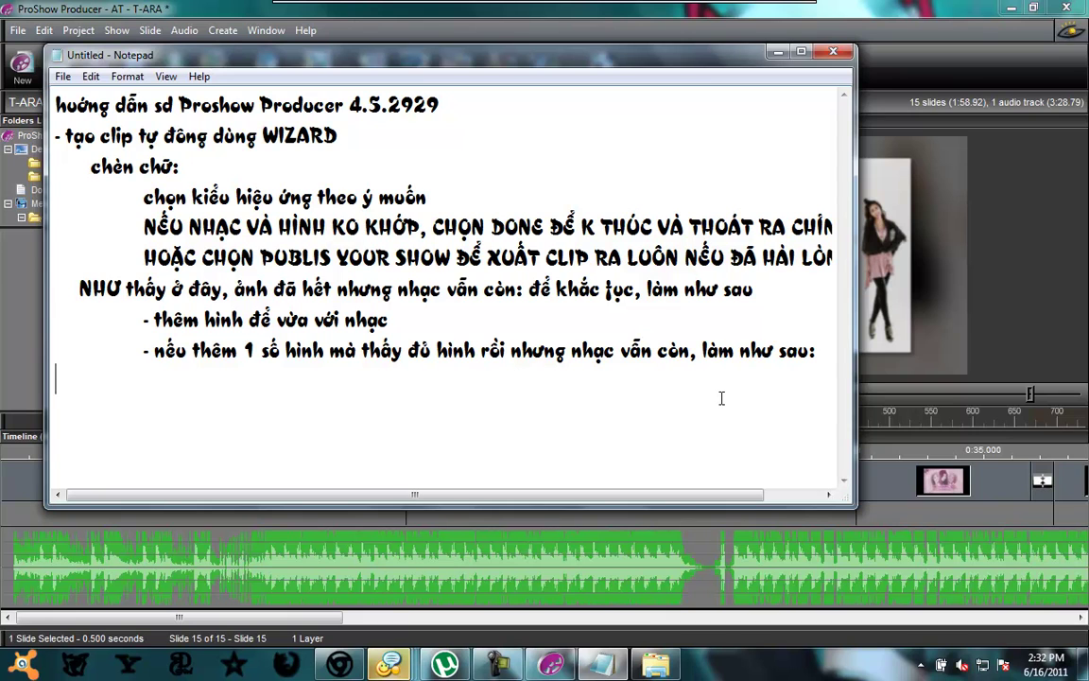
key("Return")
key("BackSpace")
key("BackSpace")
key("BackSpace")
key("BackSpace")
type("kéo dài tưng ")
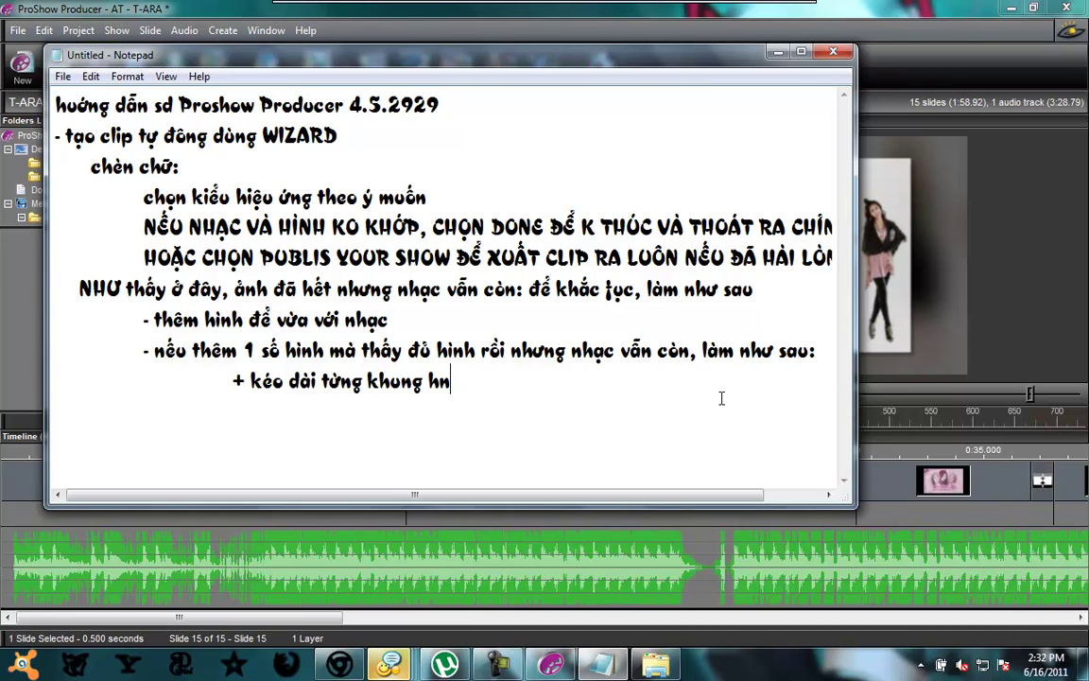
type("khung hình ra để tăng t gian")
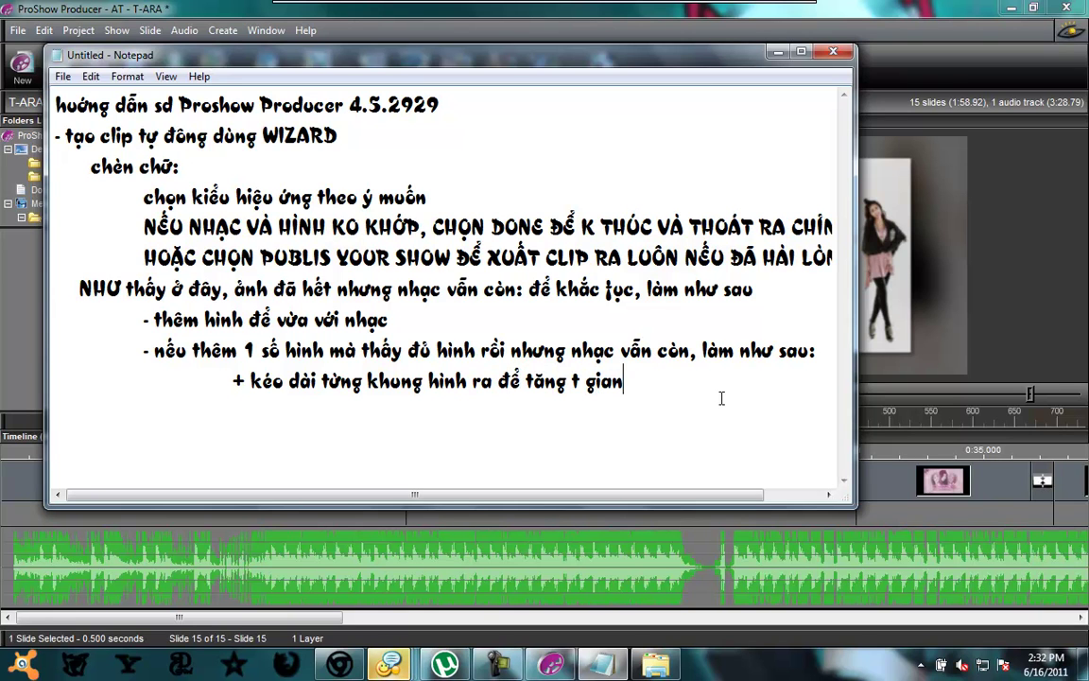
type("chay")
type(" lên")
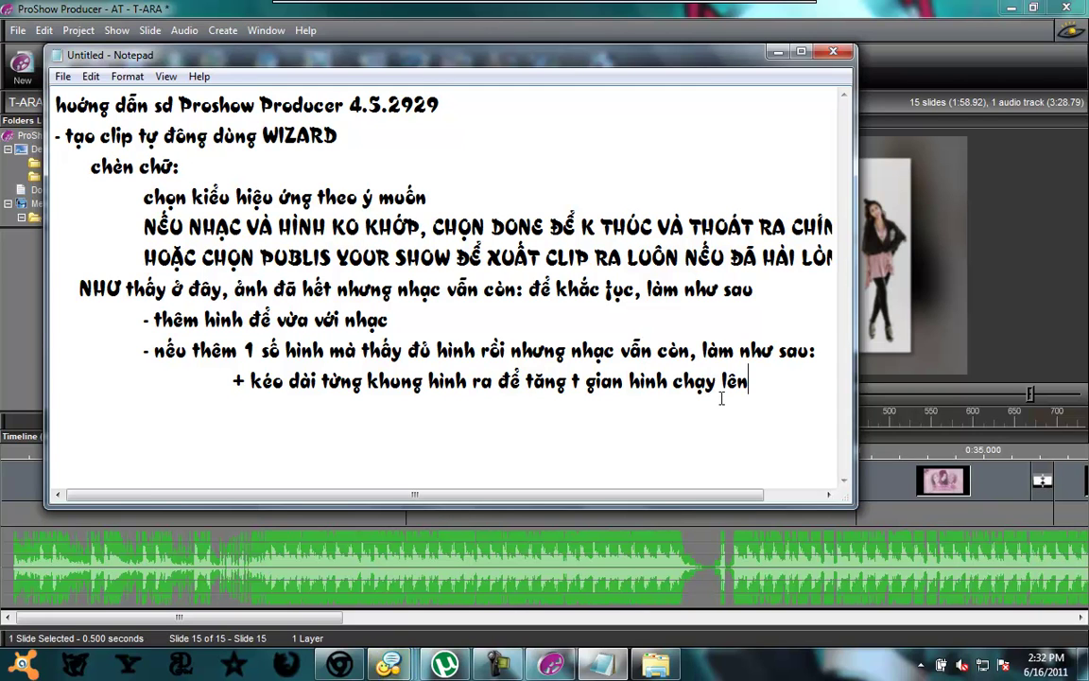
- Return to ProShow Producer, lengthen slides 3 and 4 to extend the show to about 2:06, and check the timeline's end
left_click(792, 617)
scroll(475, 627, "left", 1)
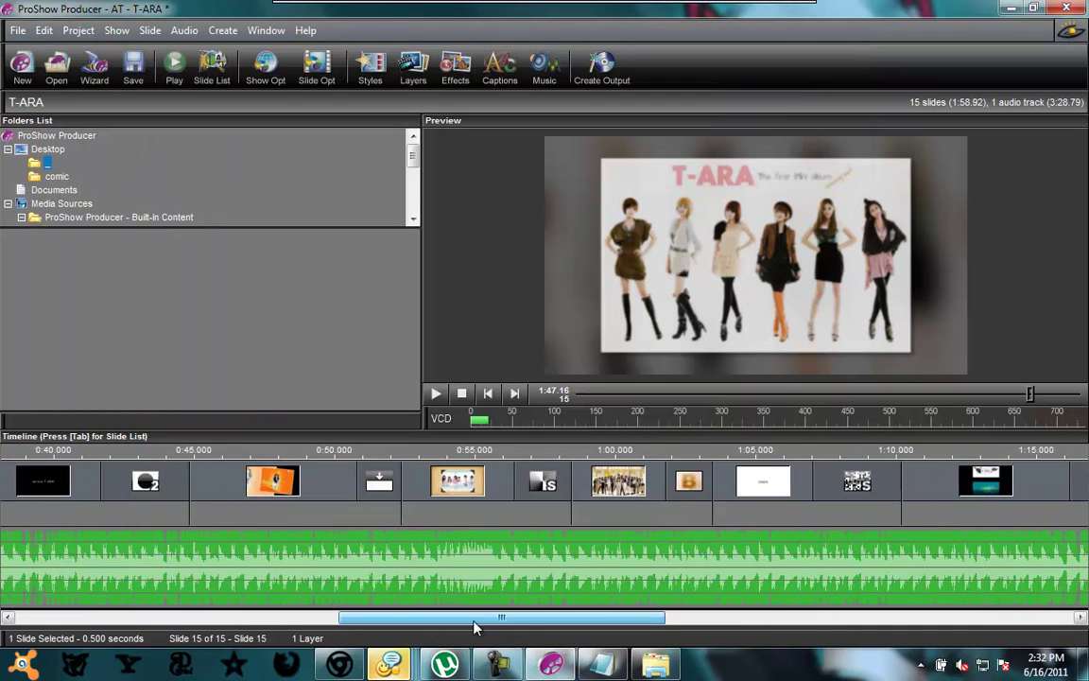
left_click_drag(475, 627, 295, 625)
left_click_drag(635, 484, 662, 484)
left_click_drag(893, 481, 965, 482)
left_click_drag(452, 619, 1068, 620)
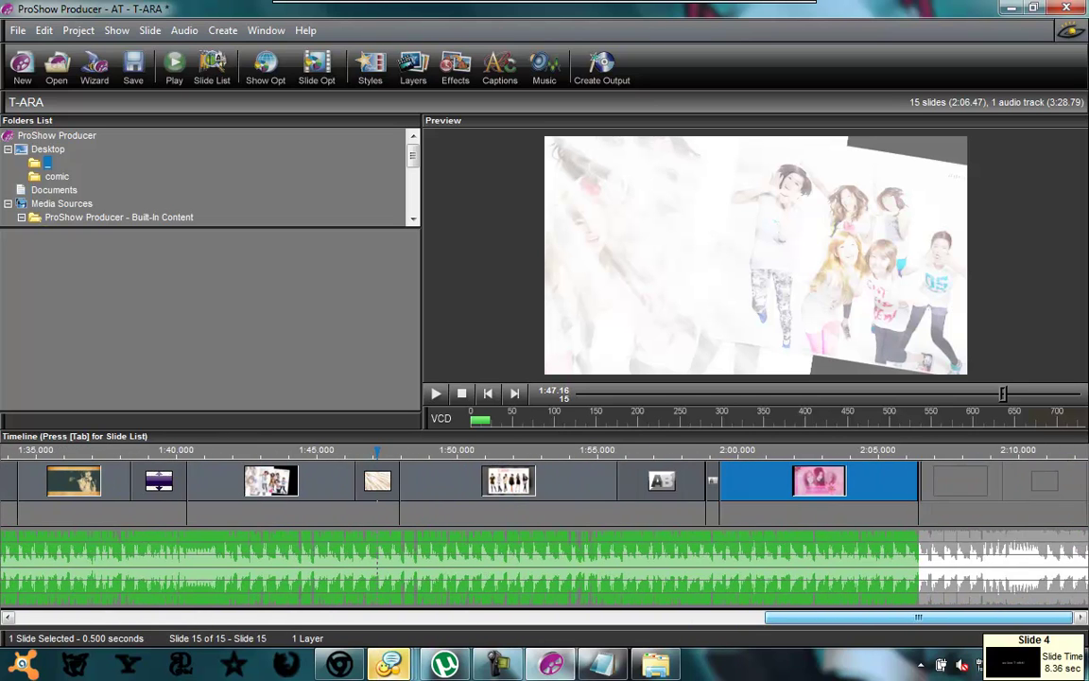
- Lengthen slides 5 through 8 on the timeline, extending the show to about 2:42
left_click_drag(918, 617, 70, 619)
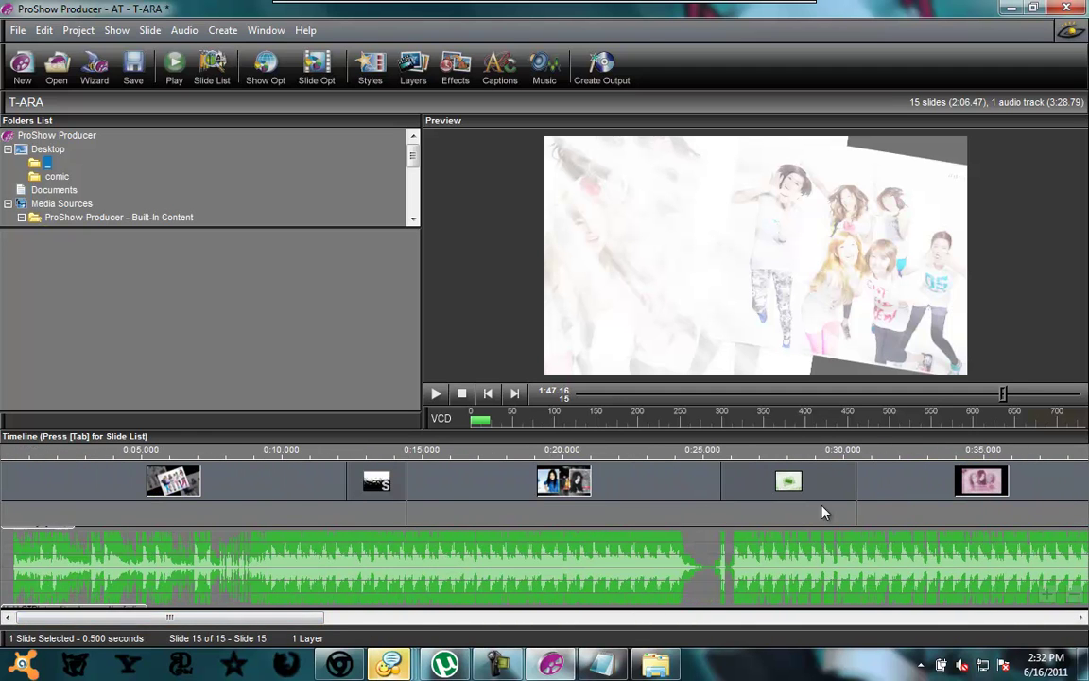
left_click_drag(242, 621, 445, 622)
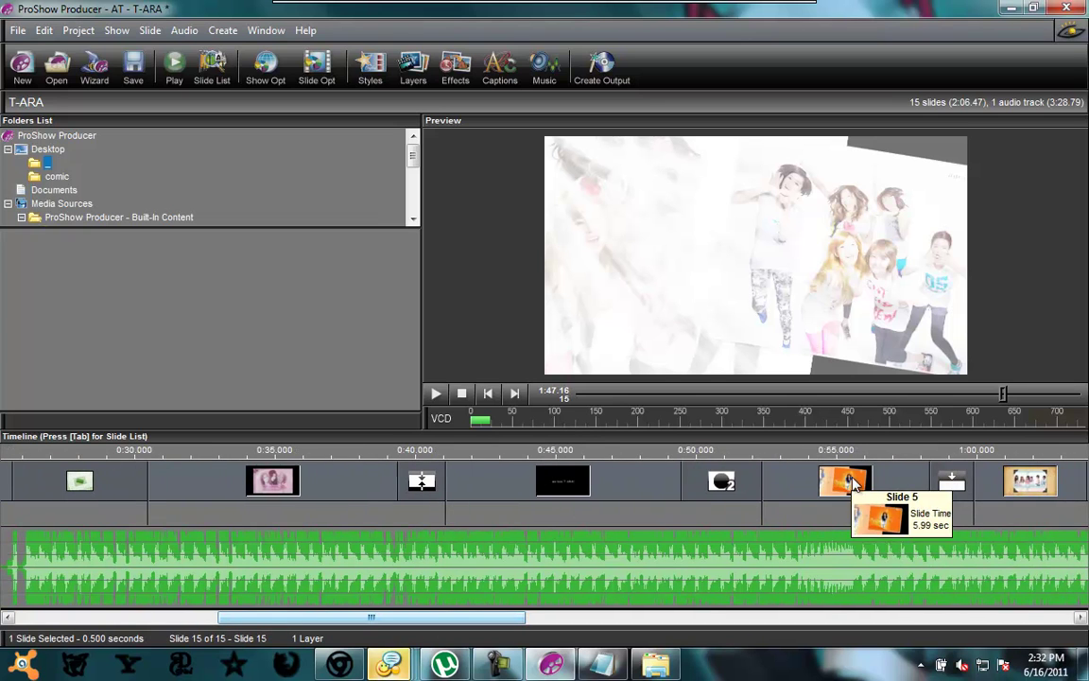
left_click_drag(970, 475, 1083, 475)
left_click_drag(359, 506, 559, 505)
left_click_drag(525, 618, 605, 621)
left_click_drag(817, 500, 932, 501)
left_click_drag(602, 629, 791, 627)
left_click_drag(530, 498, 1018, 487)
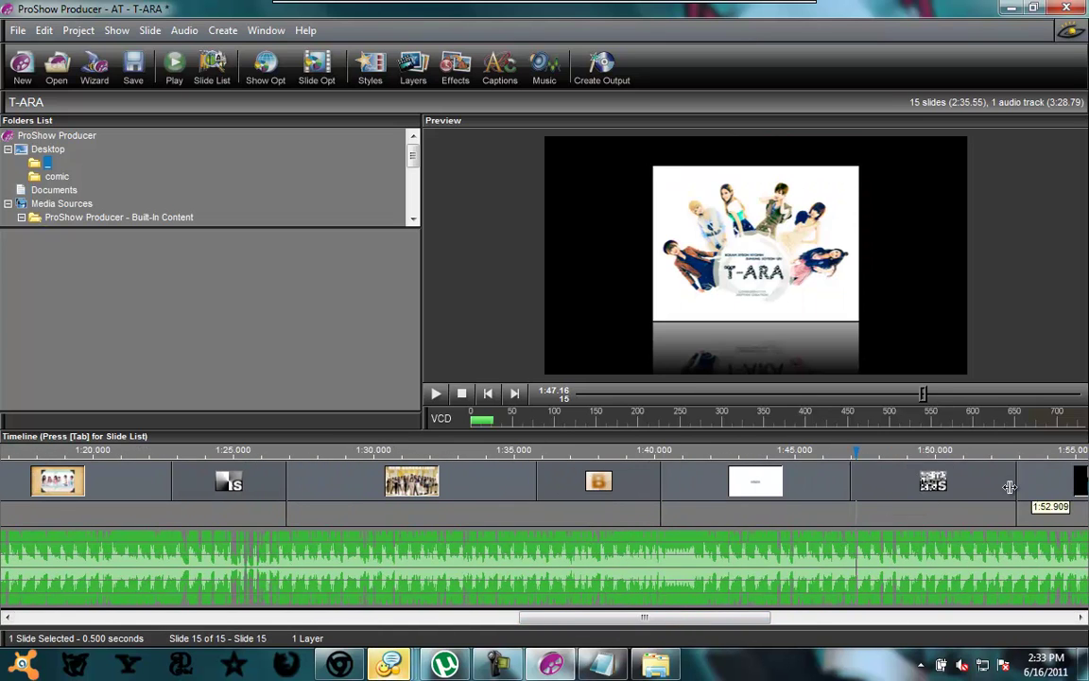
- Lengthen the last slide to extend the show to about 2:48, and stretch slide 11 to bring it to about 2:54
left_click_drag(710, 617, 1061, 617)
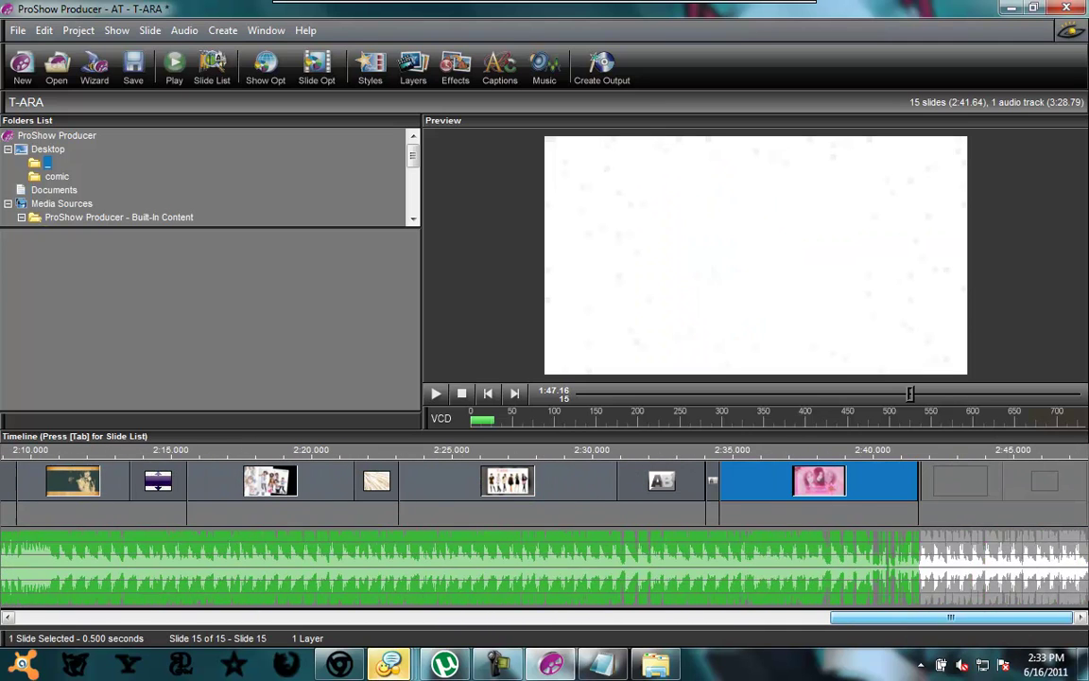
left_click_drag(918, 480, 1055, 477)
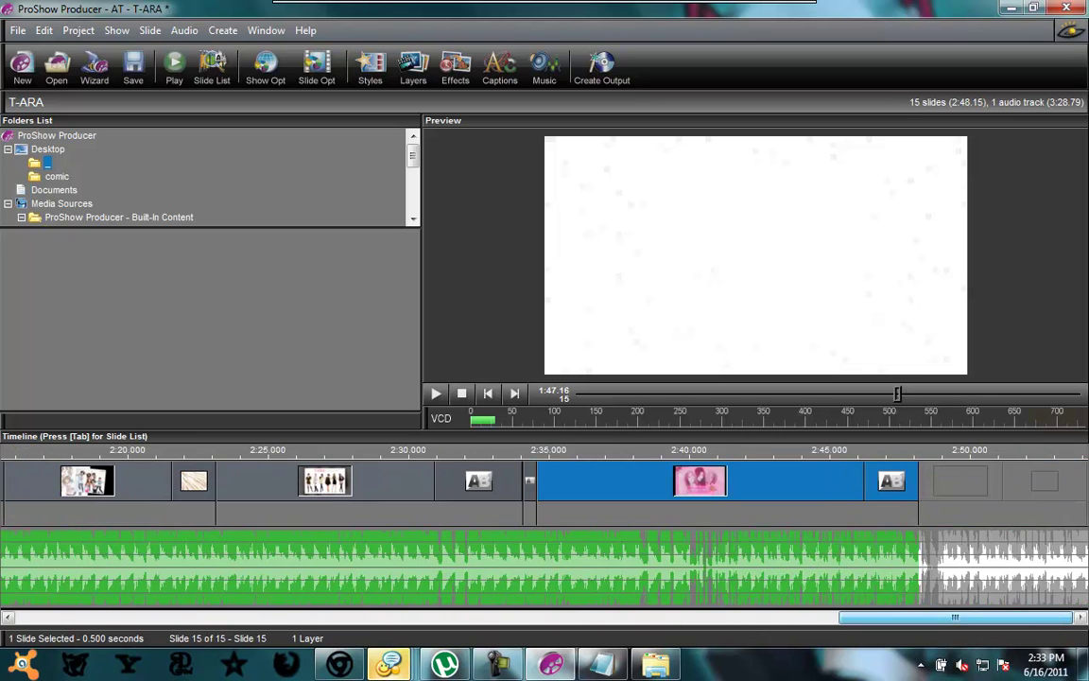
left_click_drag(1020, 622, 826, 624)
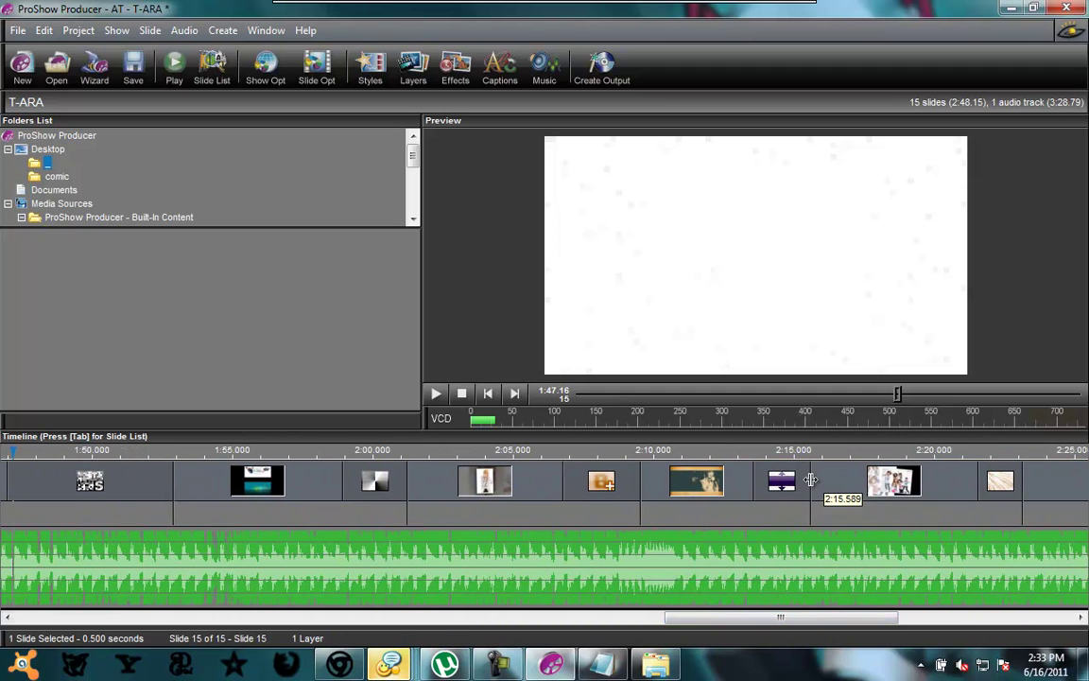
left_click_drag(815, 480, 943, 479)
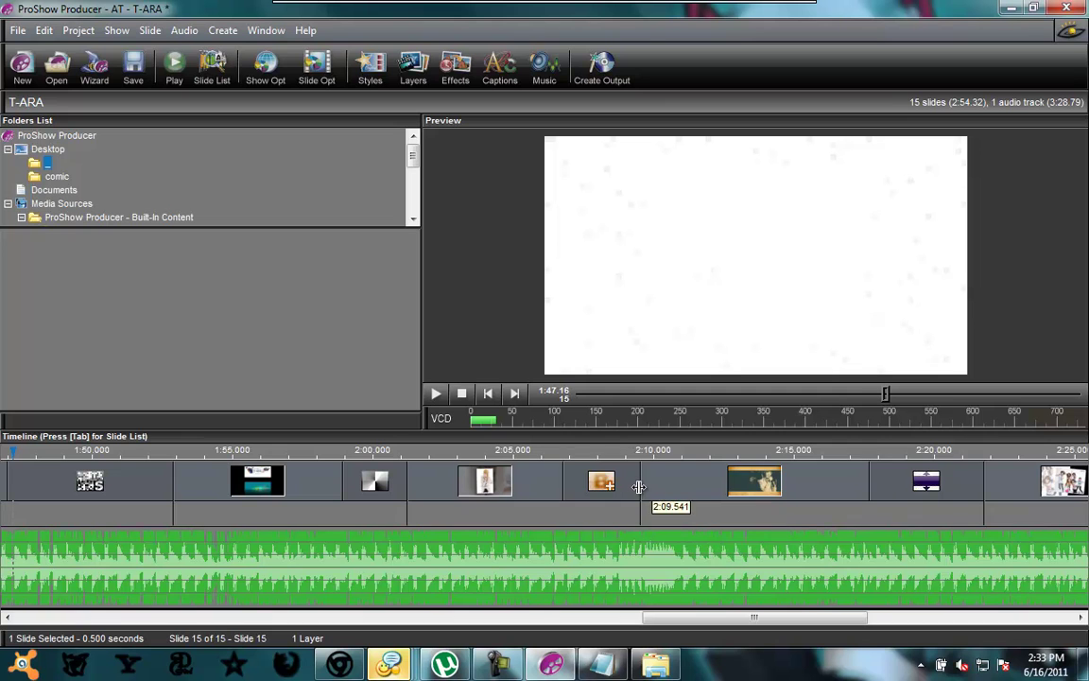
- Lengthen three slides in the middle of the timeline, extending the show to about 3:15
left_click_drag(639, 486, 856, 488)
left_click_drag(473, 495, 700, 495)
left_click_drag(621, 622, 577, 645)
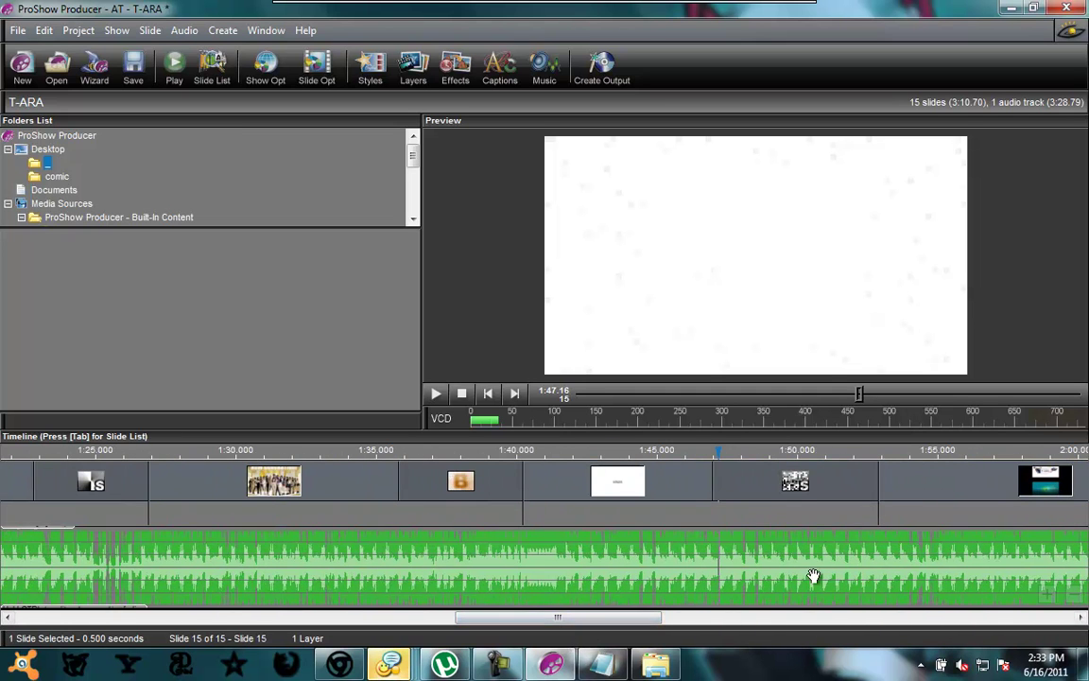
left_click_drag(879, 496, 993, 497)
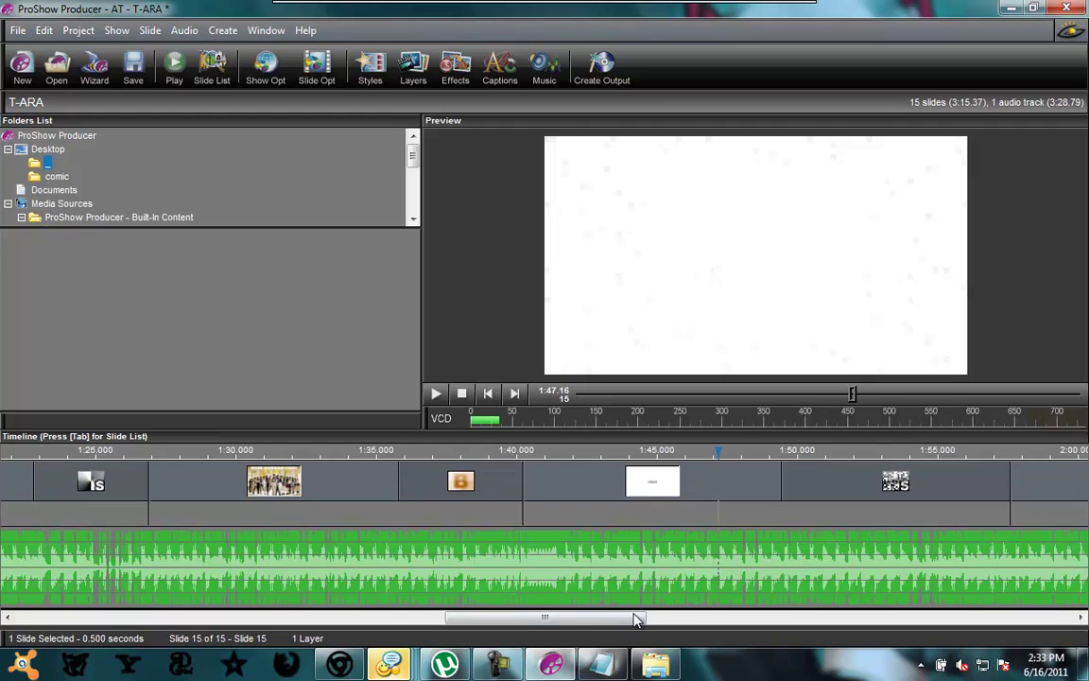
- Lengthen slide 6 on the timeline, extending the show to about 3:19
scroll(467, 557, "up", 5)
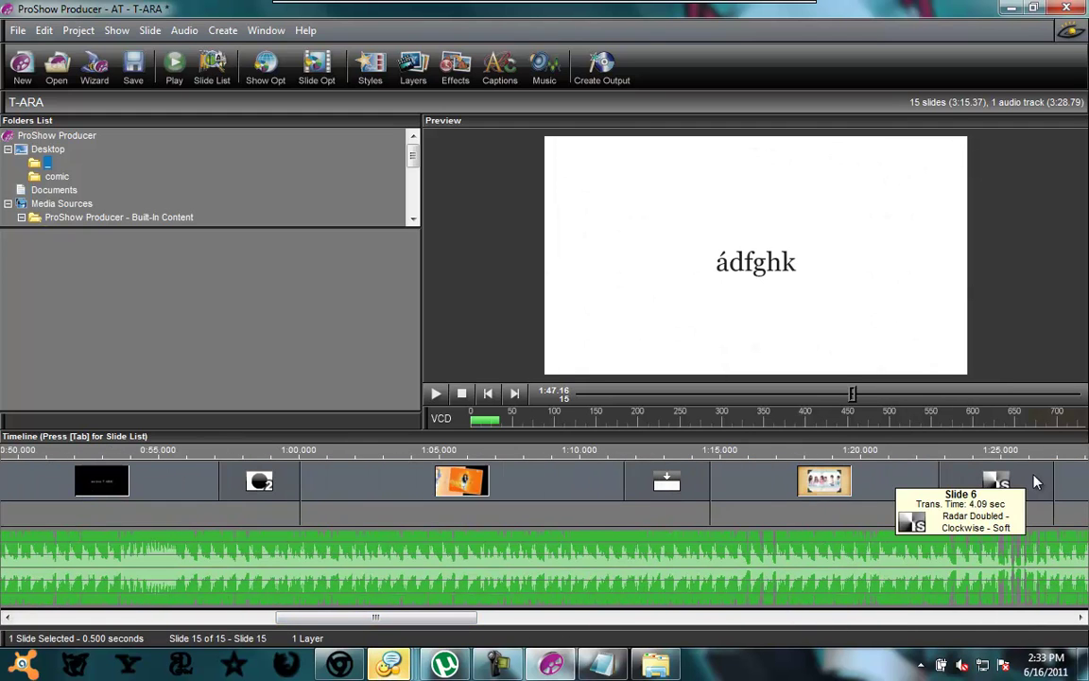
left_click_drag(1052, 483, 1085, 473)
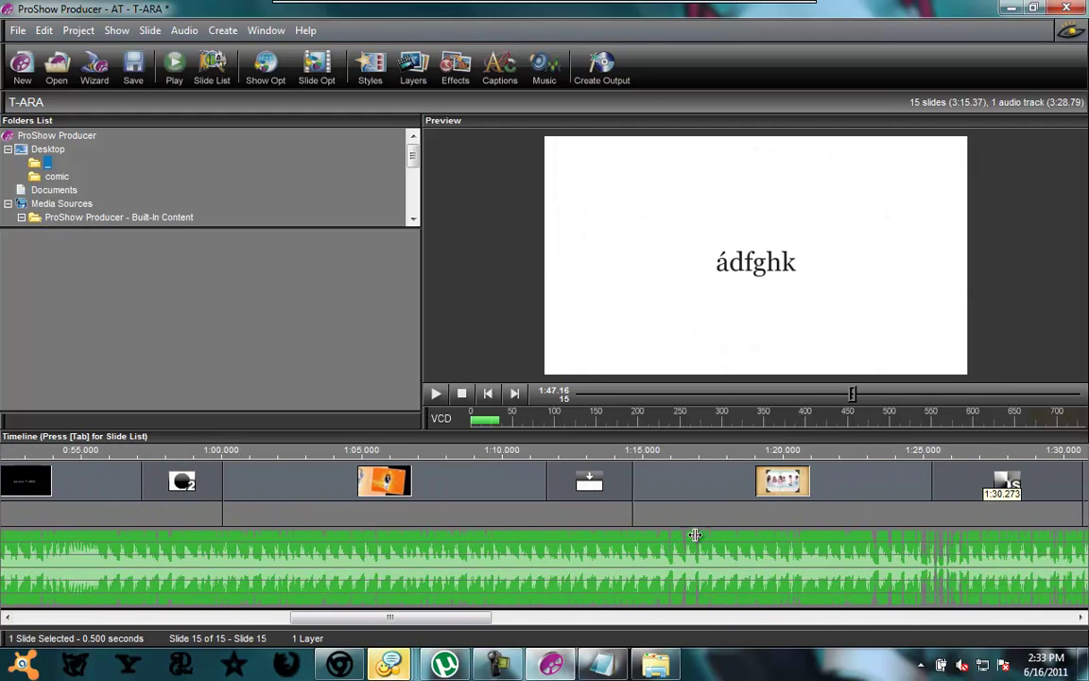
scroll(174, 556, "up", 10)
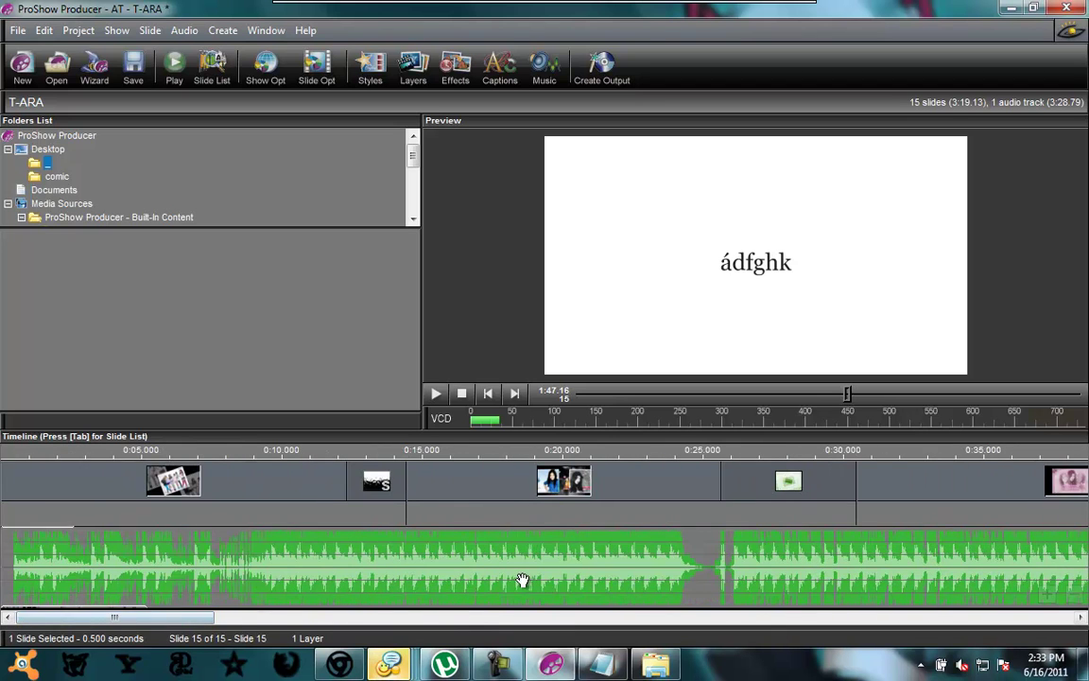
- Lengthen one more slide to extend the show to about 3:27, and shorten the last slide to bring it to about 3:25
left_click_drag(192, 619, 273, 622)
scroll(304, 555, "down", 5)
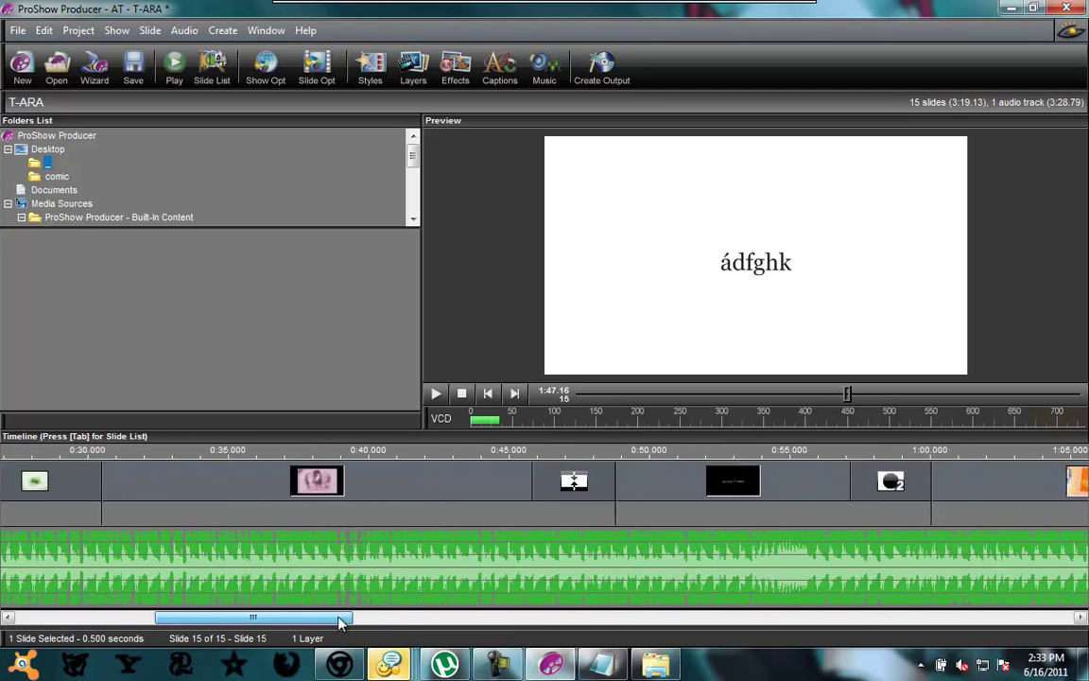
left_click_drag(509, 496, 730, 497)
left_click_drag(404, 624, 1069, 623)
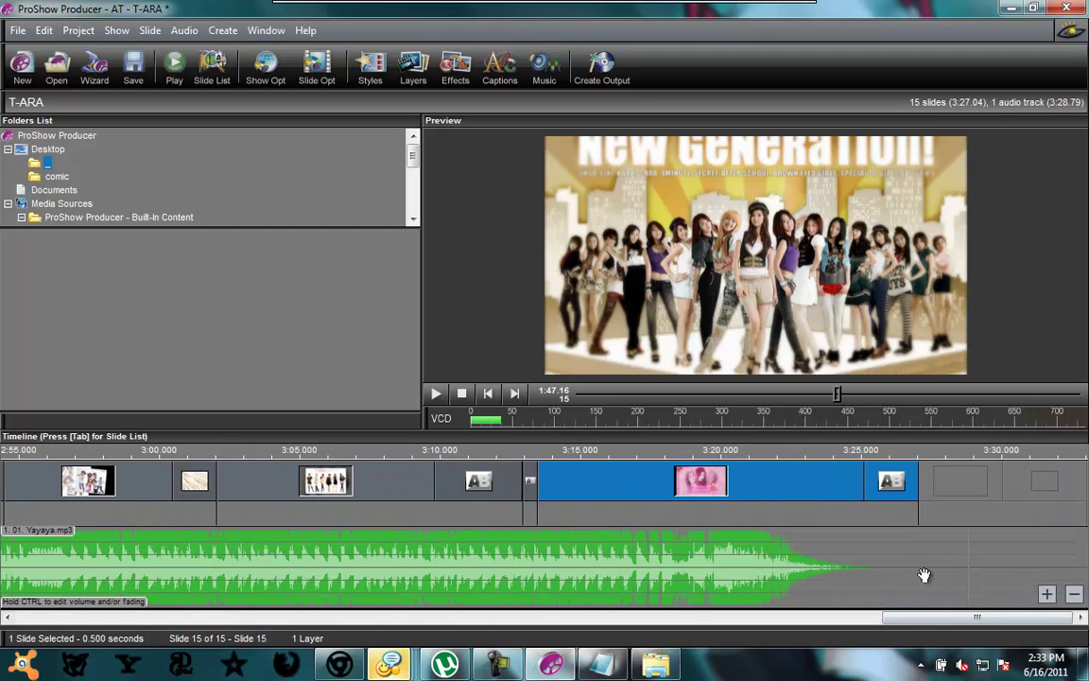
left_click_drag(917, 499, 875, 500)
- Switch to Notepad and add the indented line "hình và nhạc đã tương đối khớp nhau rồi đó. bay giờ xuất ra clip bình thường"
left_click(601, 664)
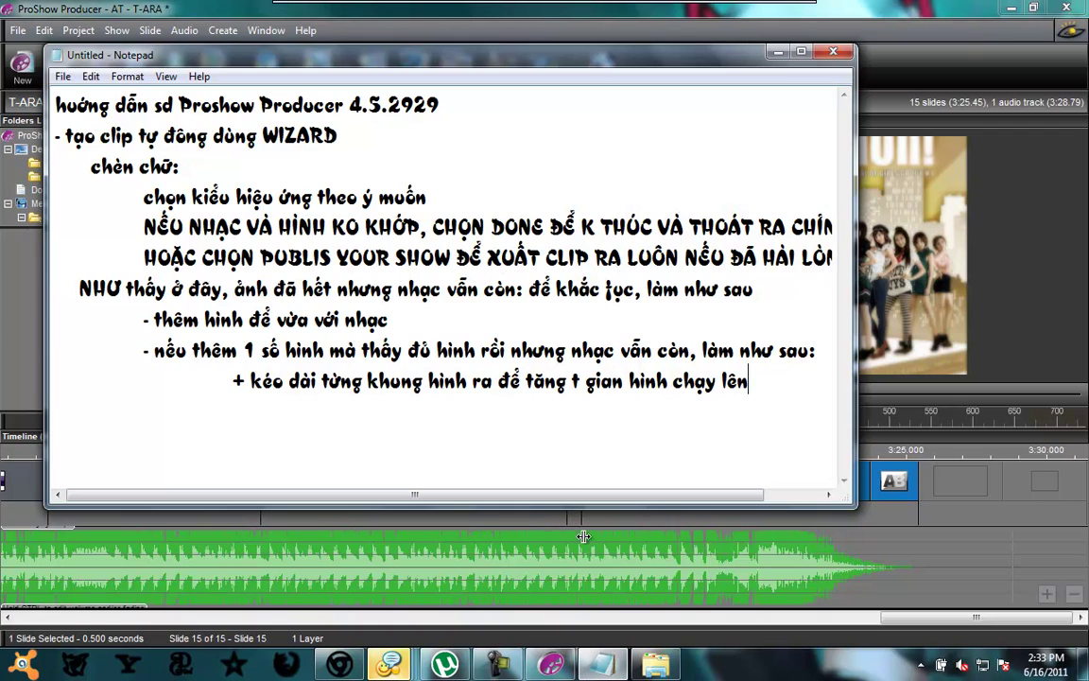
key("Return")
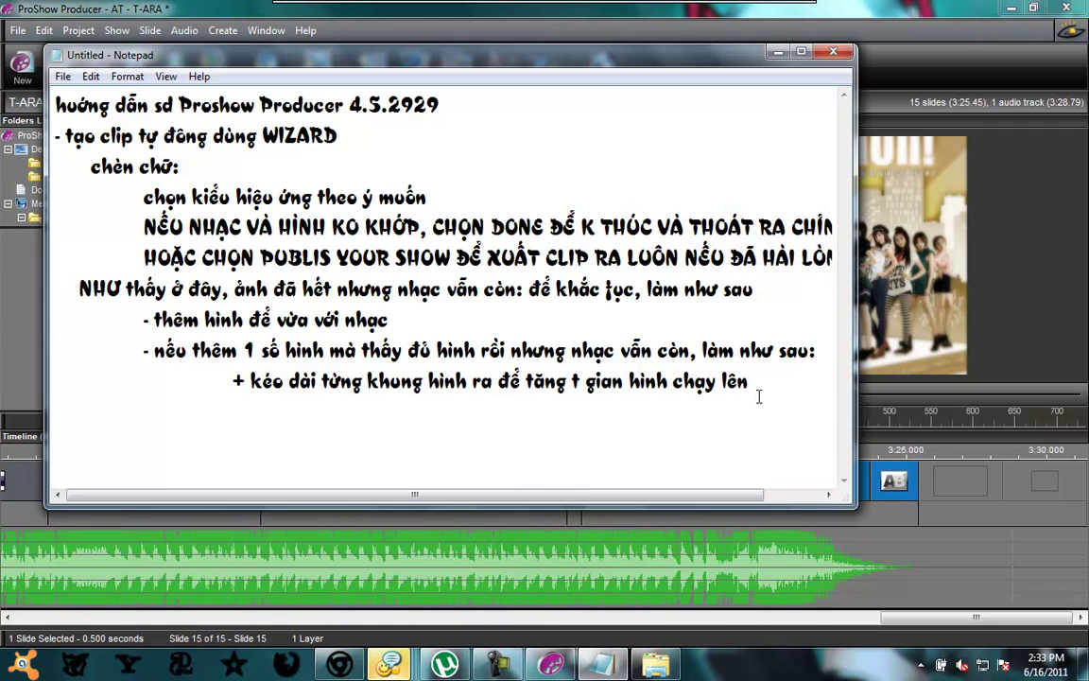
type("hinh ")
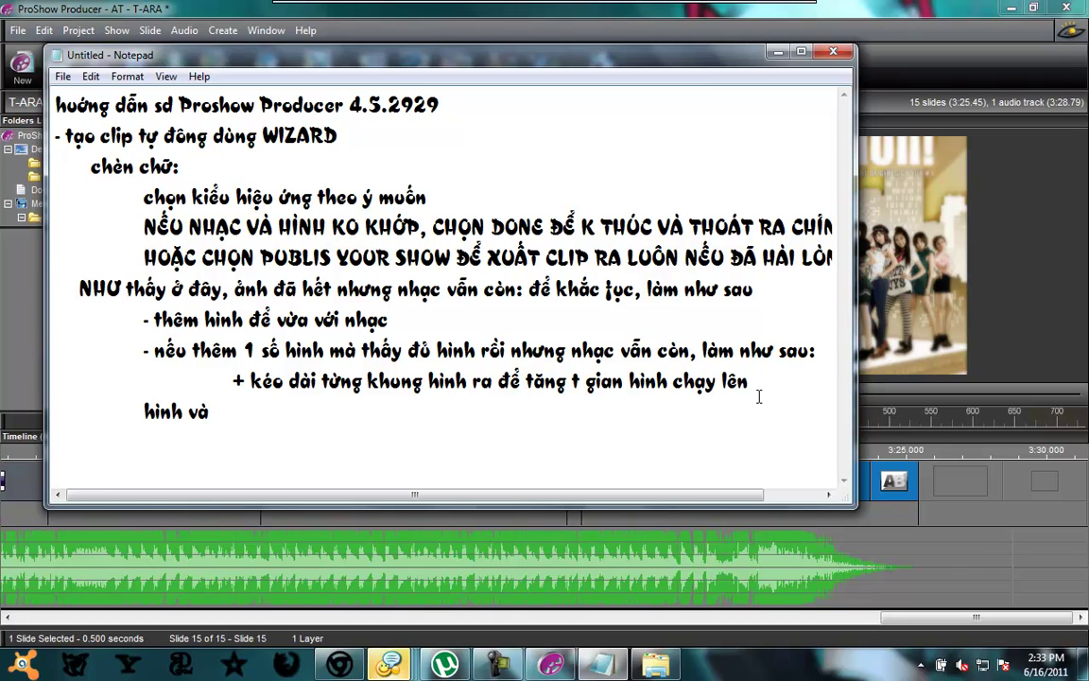
type("và nhạc đa")
type(" tương d")
type("ối khơ")
type("p nhau r")
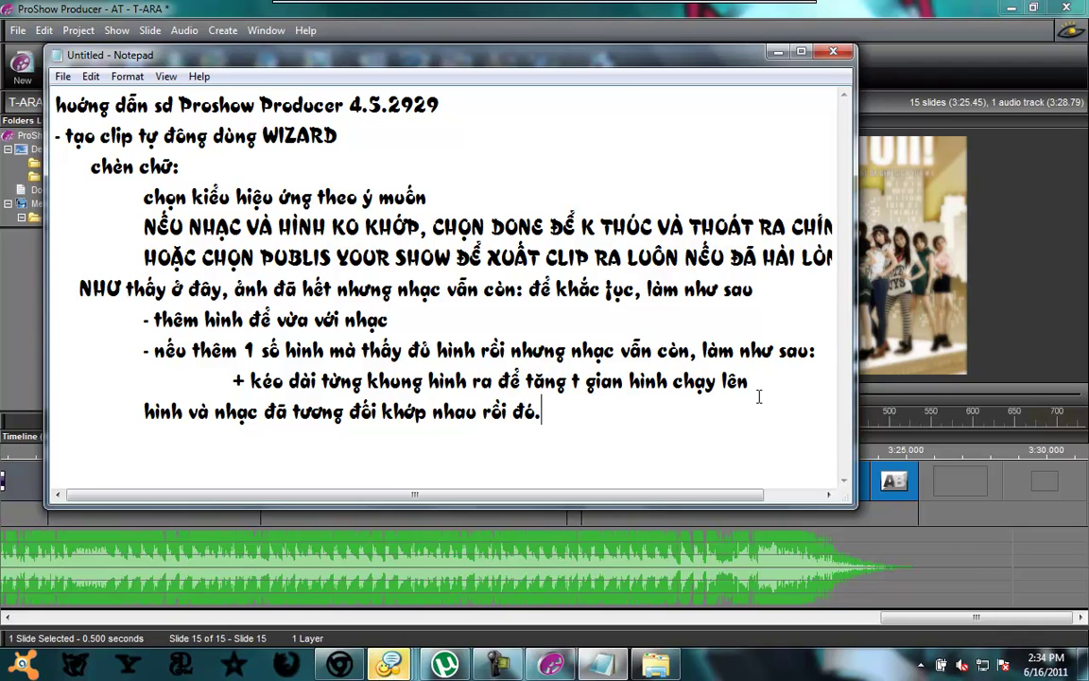
type("ồi đó. bay giờ")
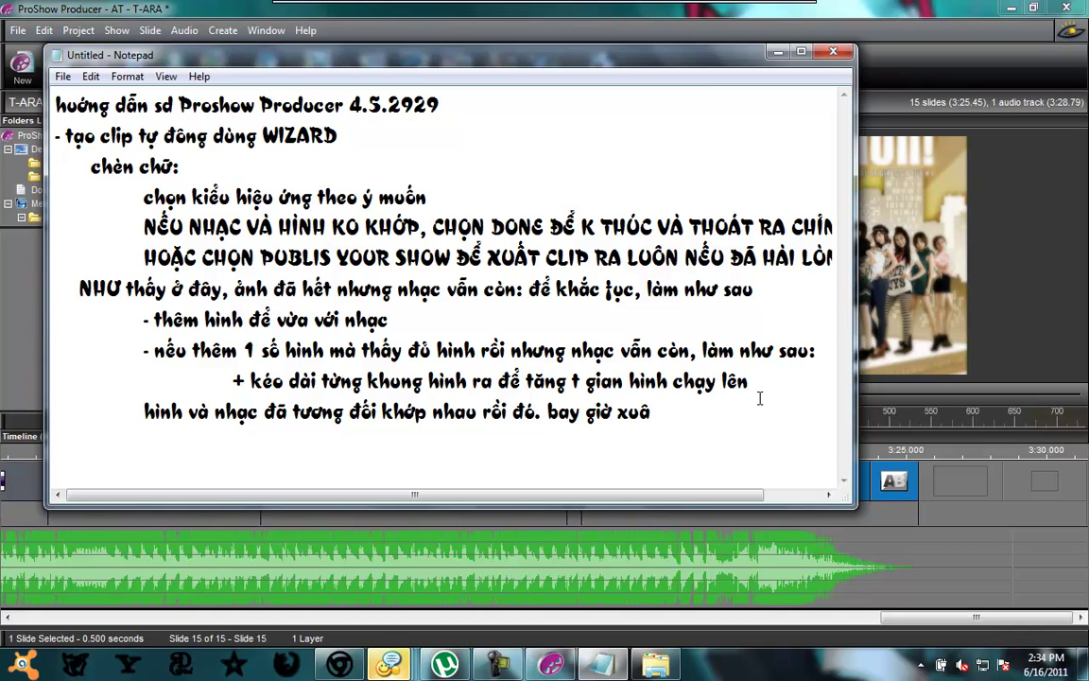
type(" xuất ra clip binh ;thuown")
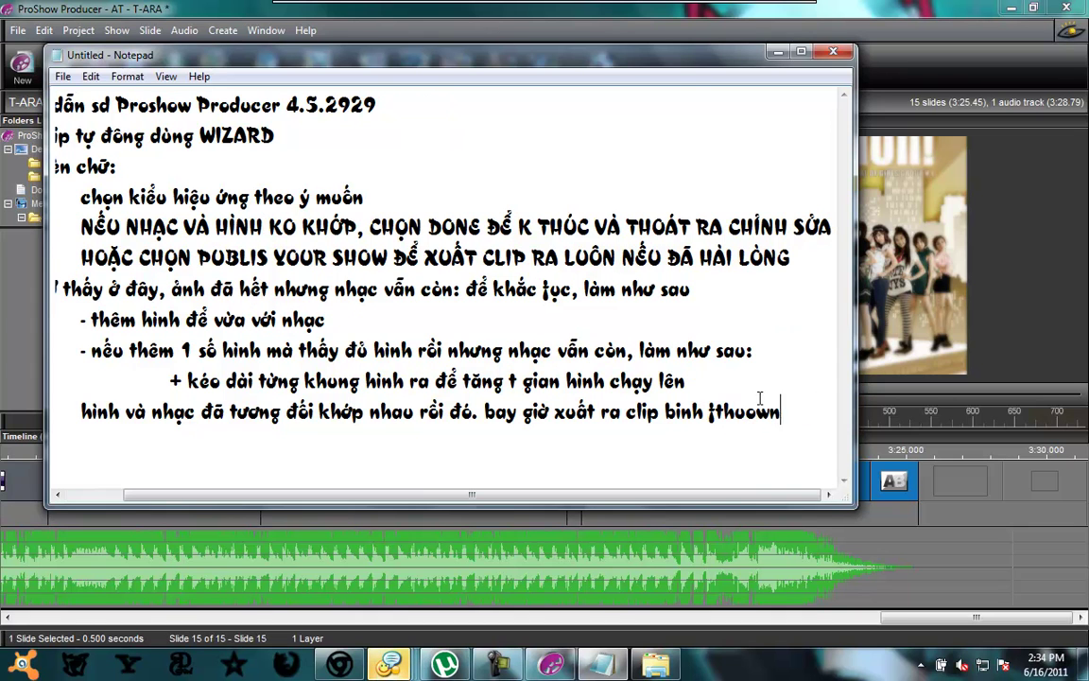
key("BackSpace")
key("BackSpace")
key("BackSpace")
type("thường")
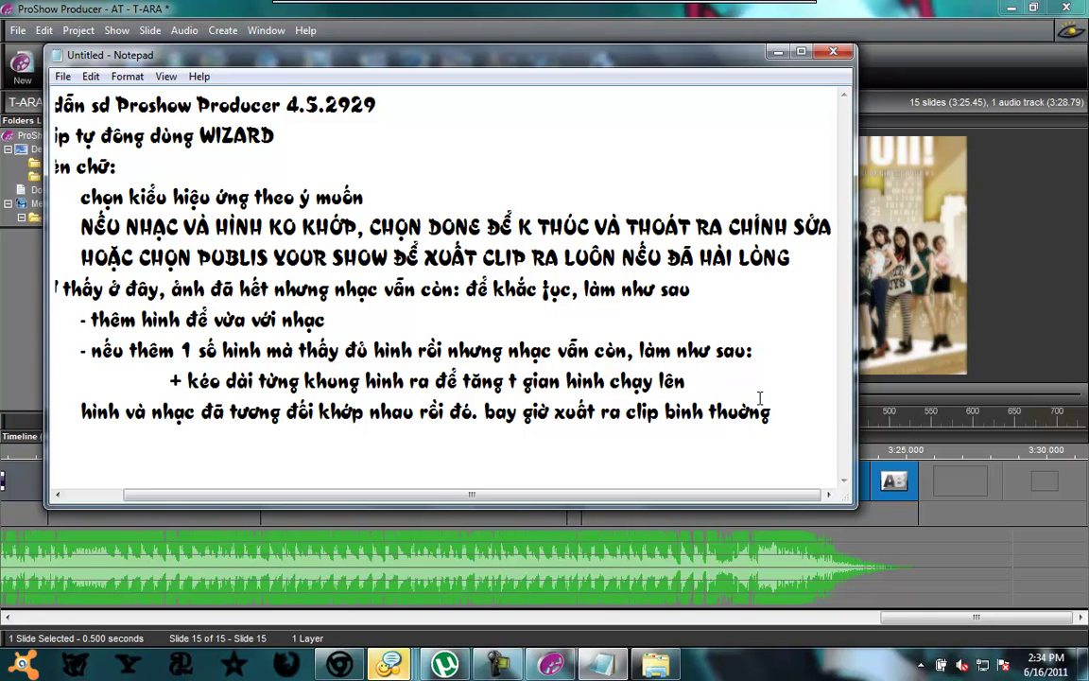
- Return to ProShow Producer and open the Video File settings for creating the show's output
left_click(950, 509)
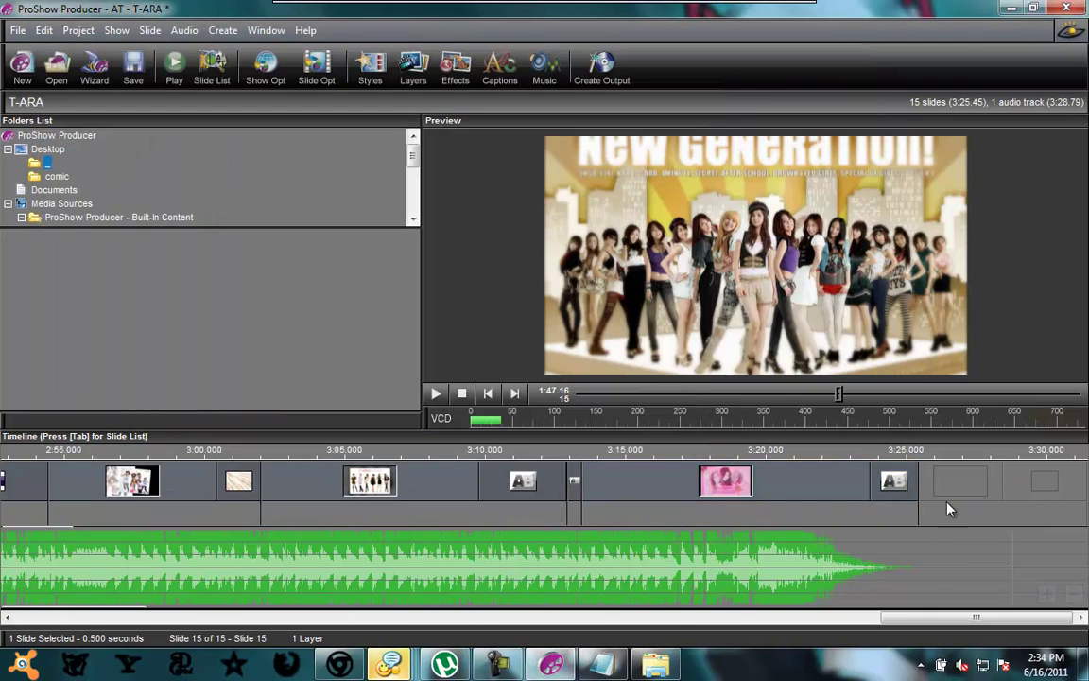
left_click(602, 65)
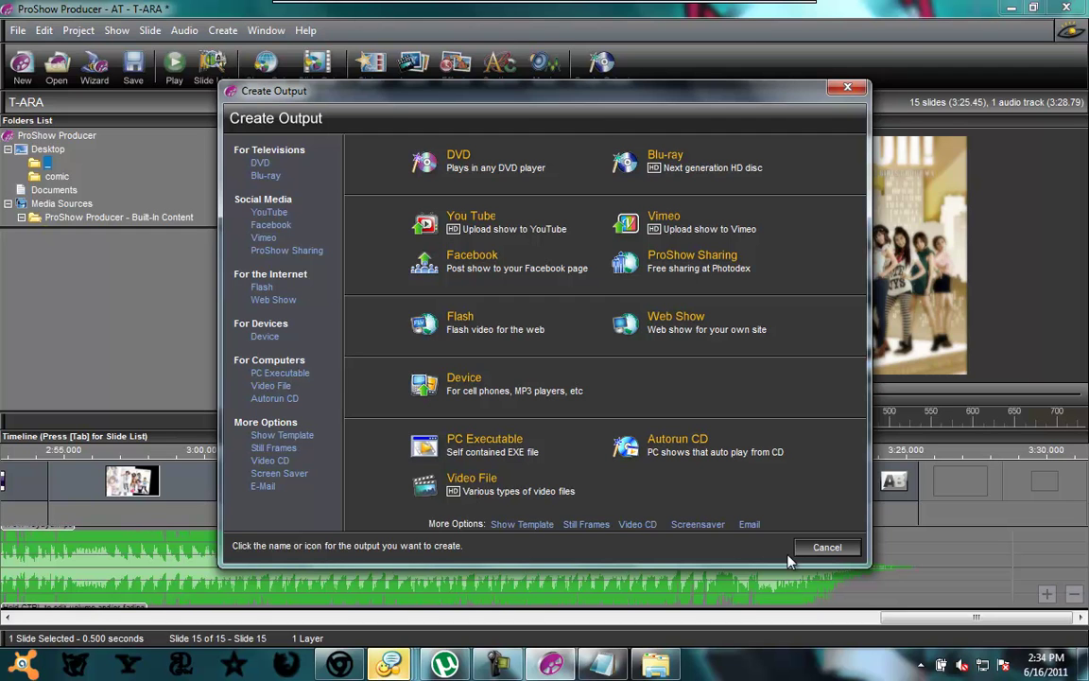
left_click(427, 482)
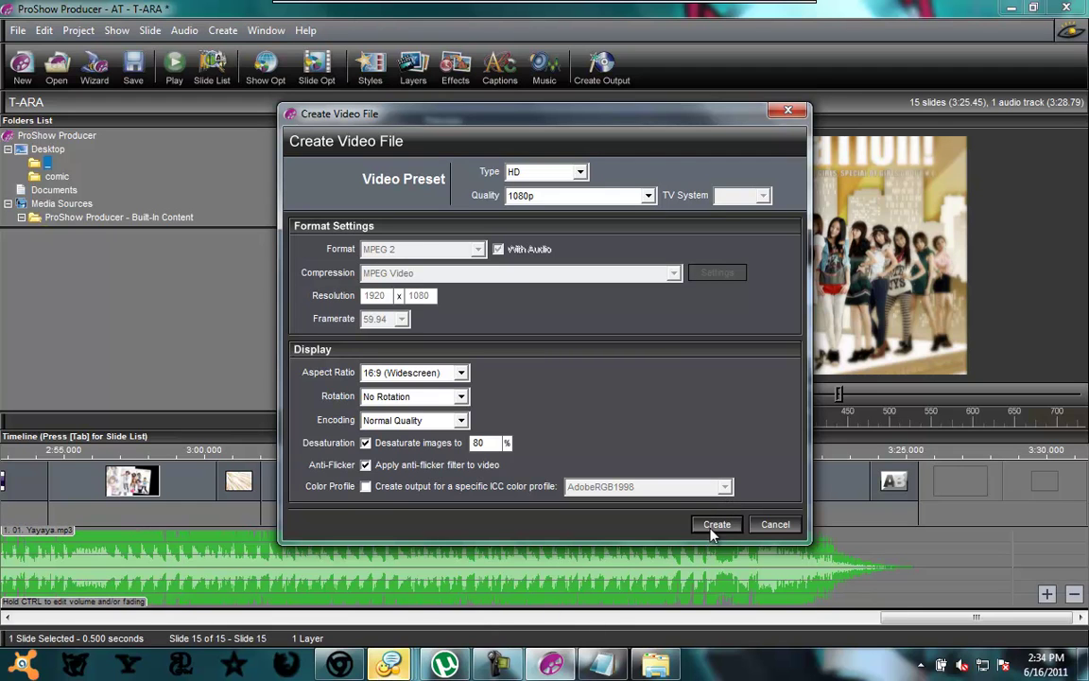
- Switch to Notepad and add the indented line "click CREAT và chờ tạo xong ^^"
key("alt+Tab")
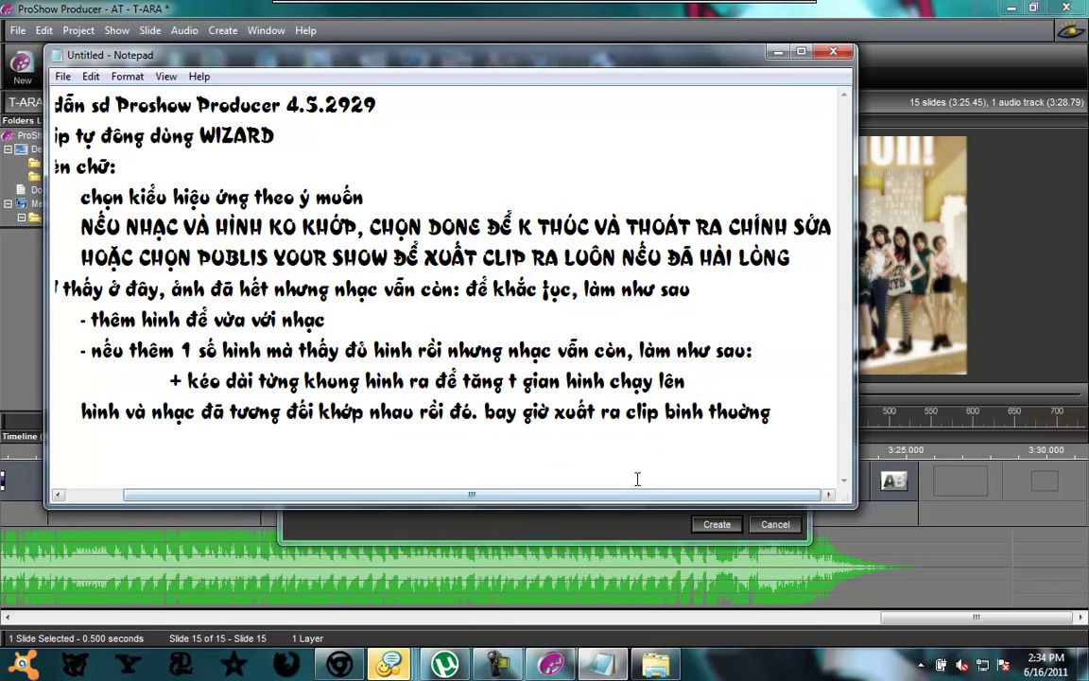
key("Return")
key("Tab")
key("Tab")
type("click CREAT và chờ")
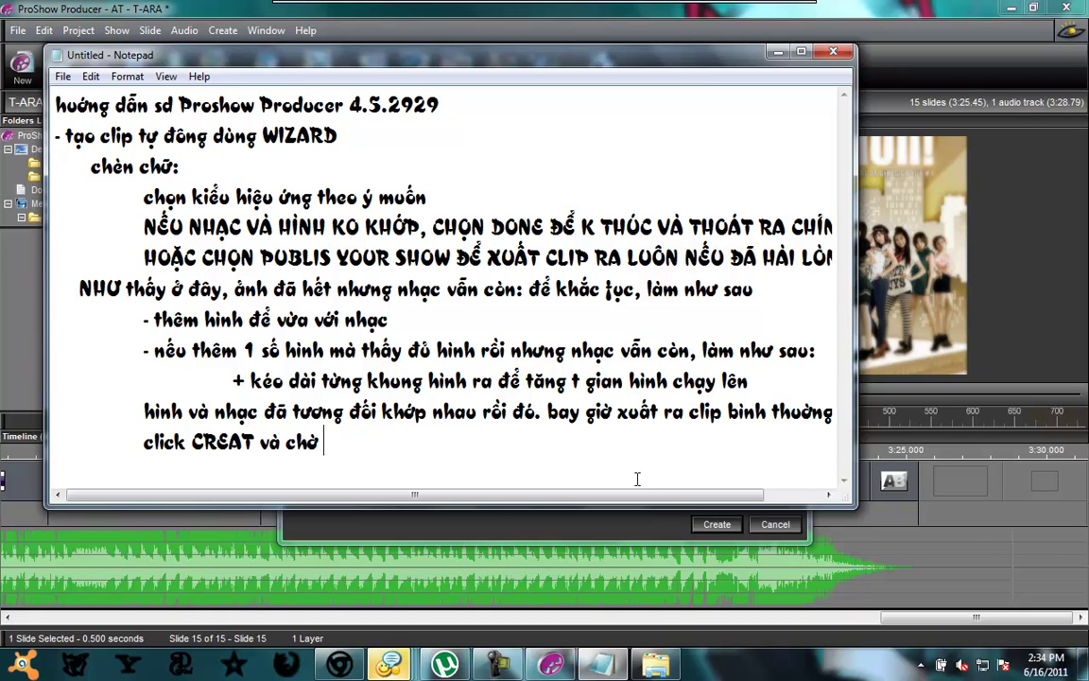
type(" tạo xong")
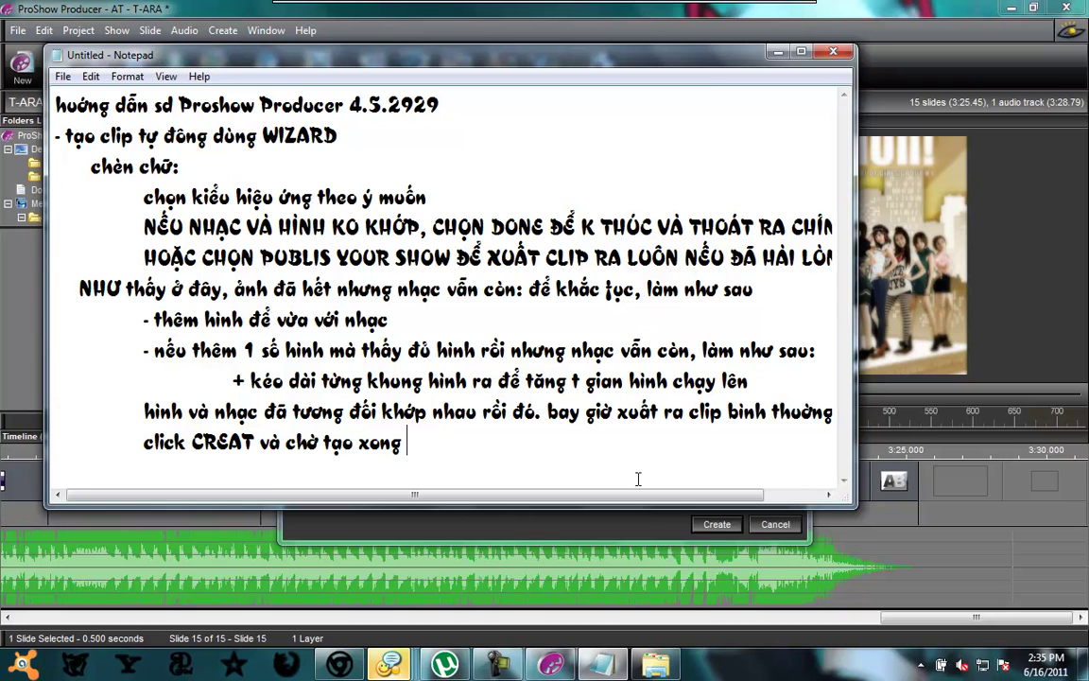
type(" ^^")
- Return to ProShow Producer, start rendering the HD 1080p video to the Desktop as "t-ara", and cancel the rendering
left_click(683, 539)
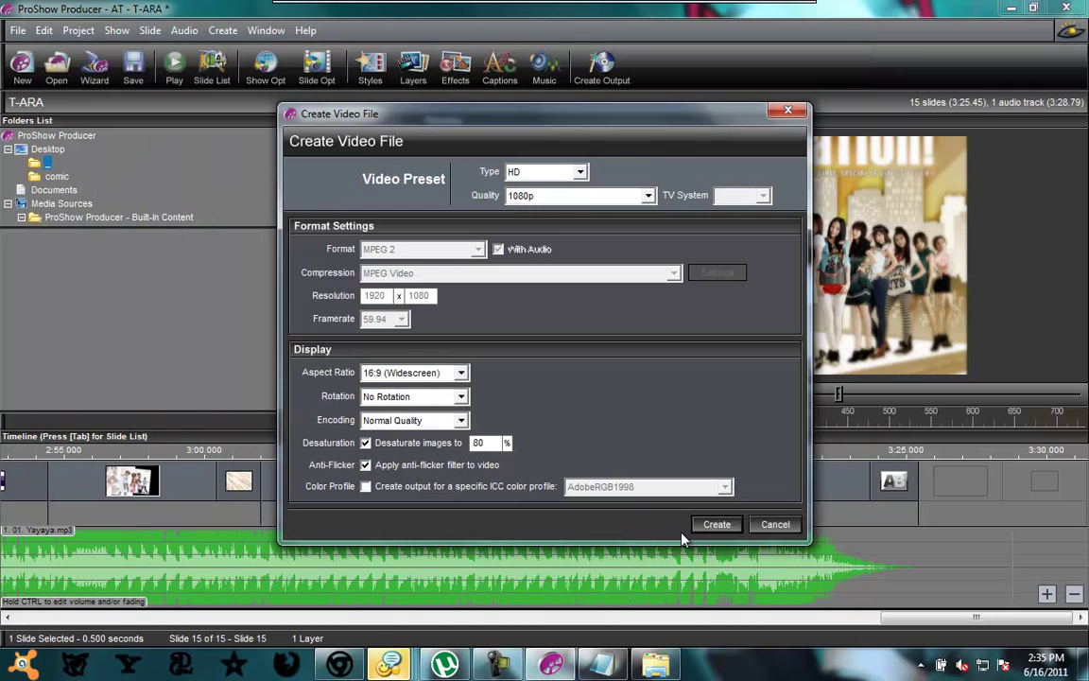
left_click(716, 526)
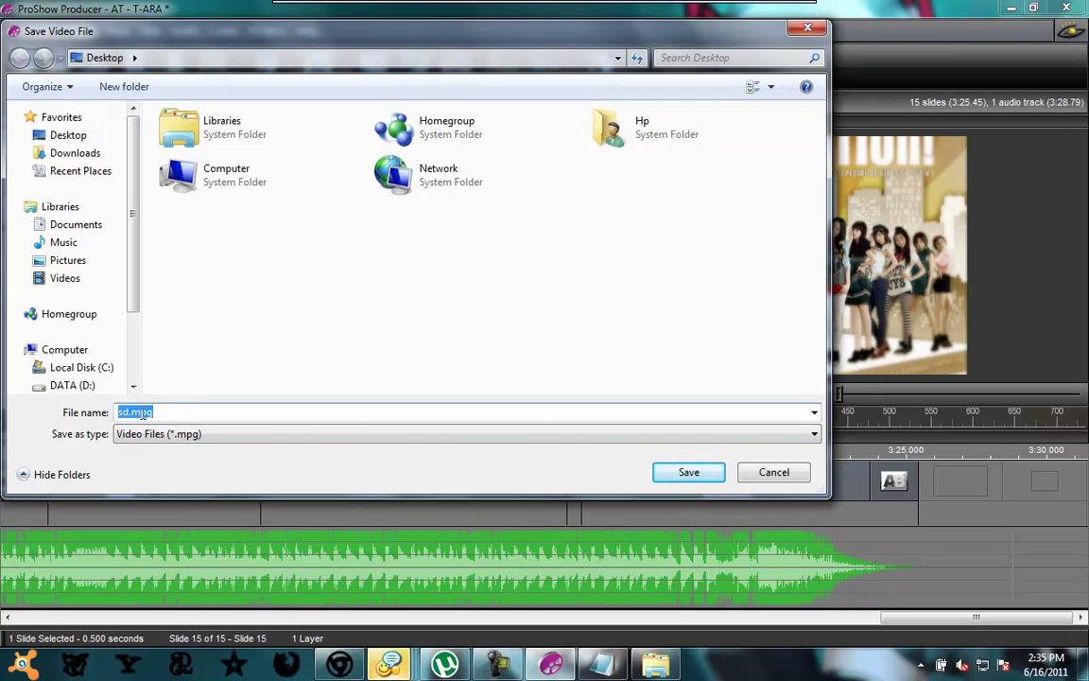
type("t-ara")
left_click(663, 474)
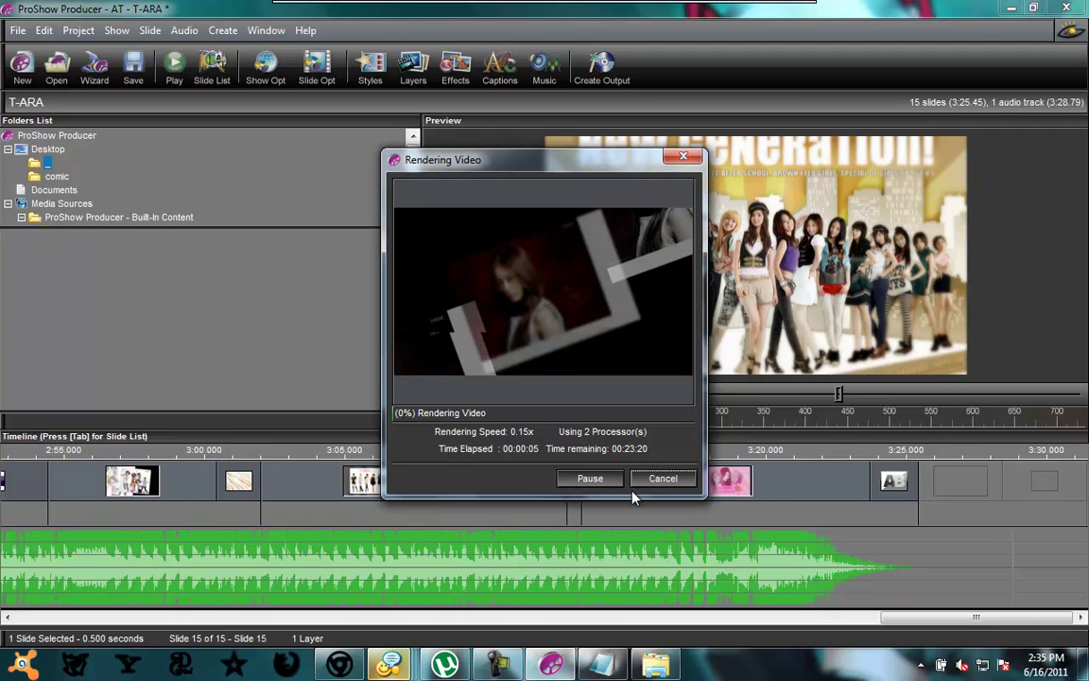
left_click(655, 479)
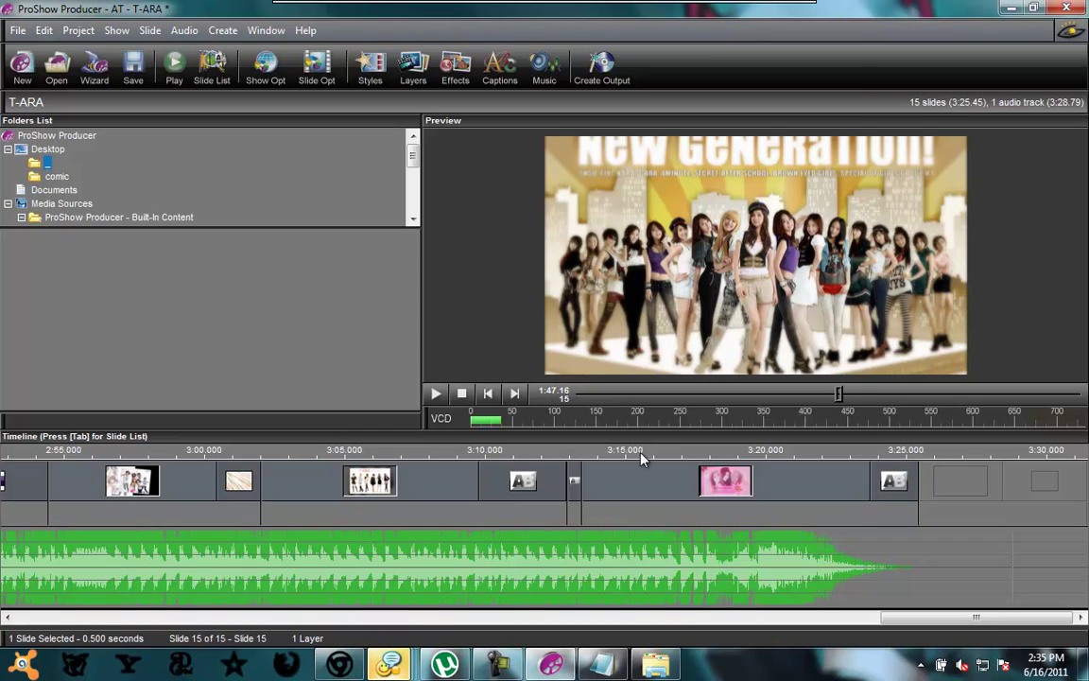
- Switch to Notepad and, after a blank line, begin the closing line with "ĐÓ LÀ CÁC BƯỚC TẠO SLIDE CƠ BẢN,"
left_click(605, 665)
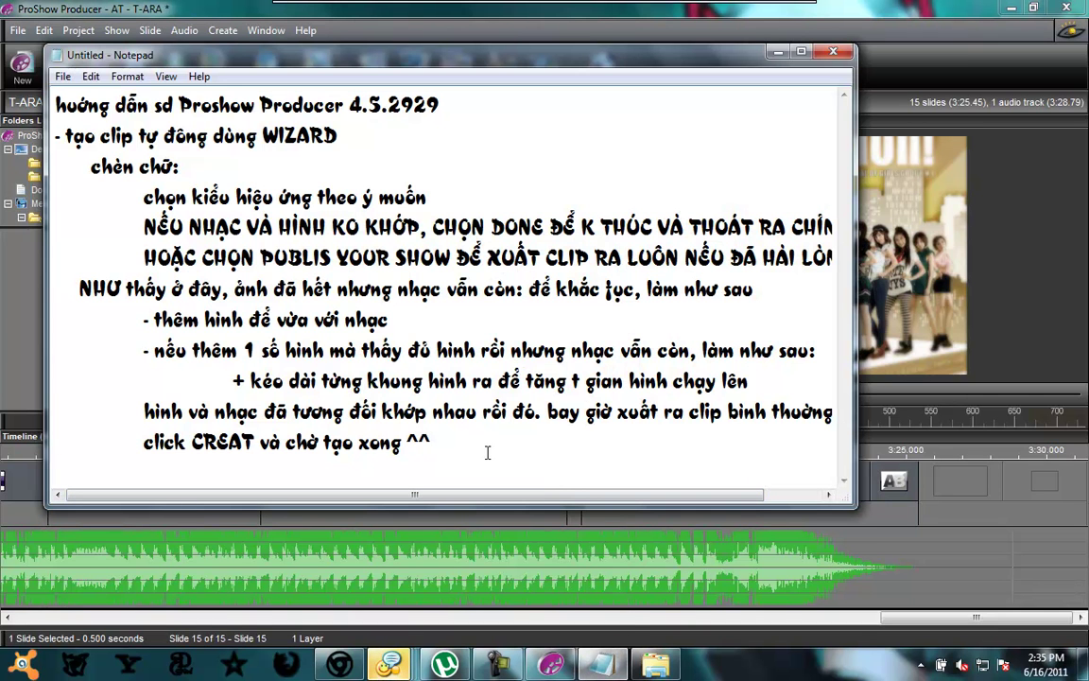
key("Return")
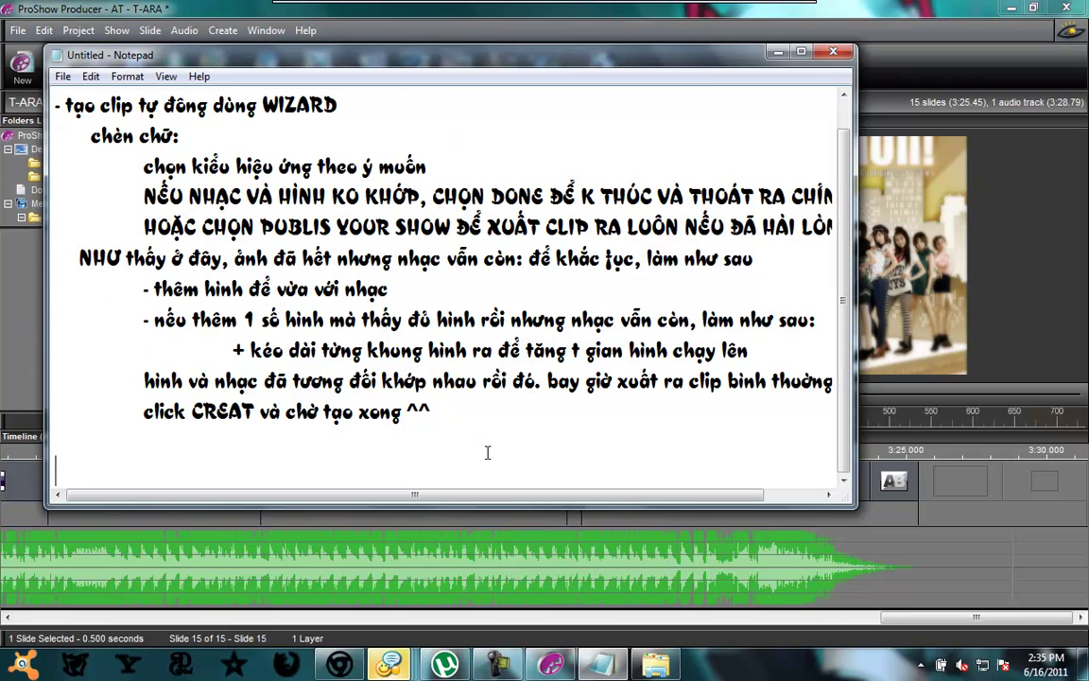
type("ĐOs LÀ CA")
type("C BƯƠC")
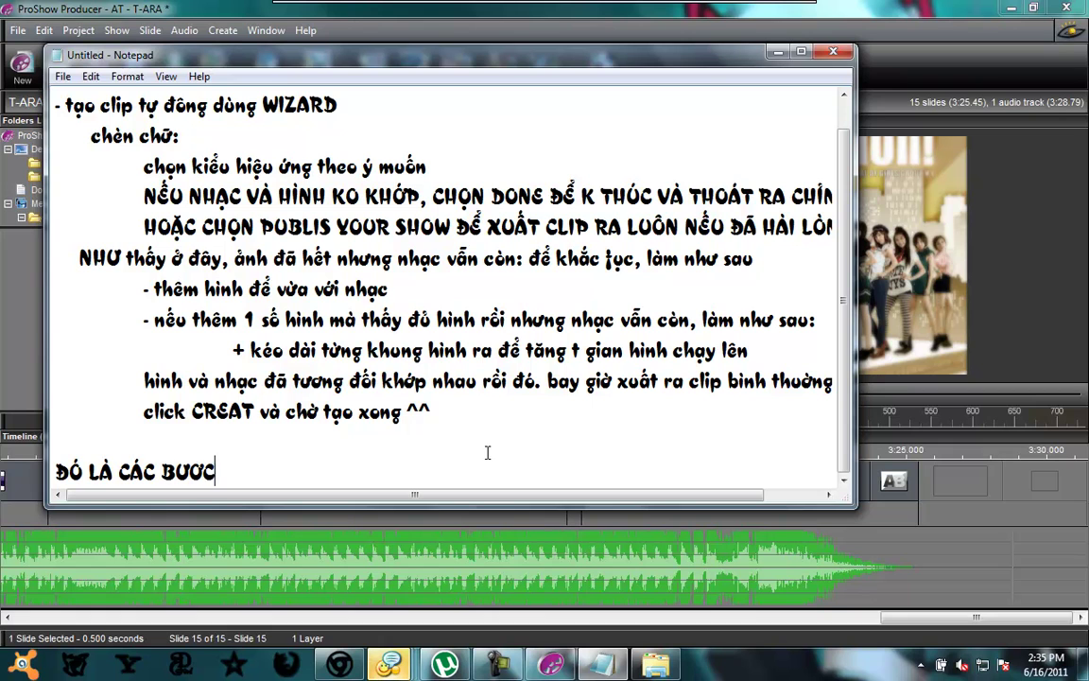
type(" TAO SL")
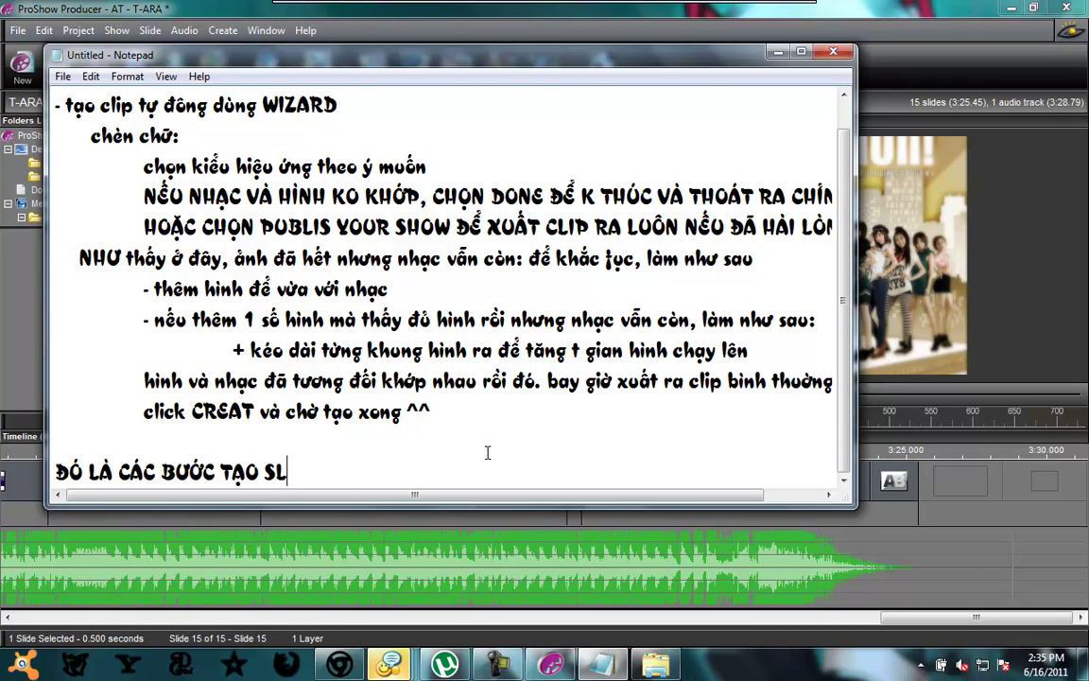
type("IDE CƠ BAN")
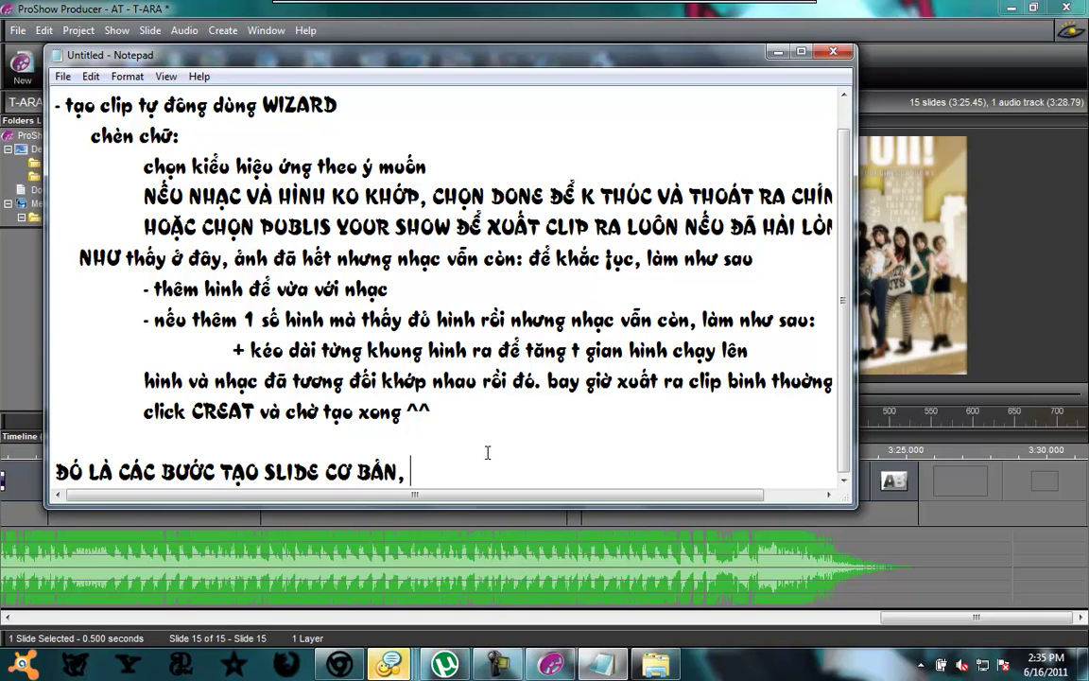
- Continue the closing line with "TA SẼ TÌM HIỂU VỀ CÁCH TẠO SLIDE CHUYÊN NGHIỆP HƠN Ở CLIP SAU"
type(" CHUN")
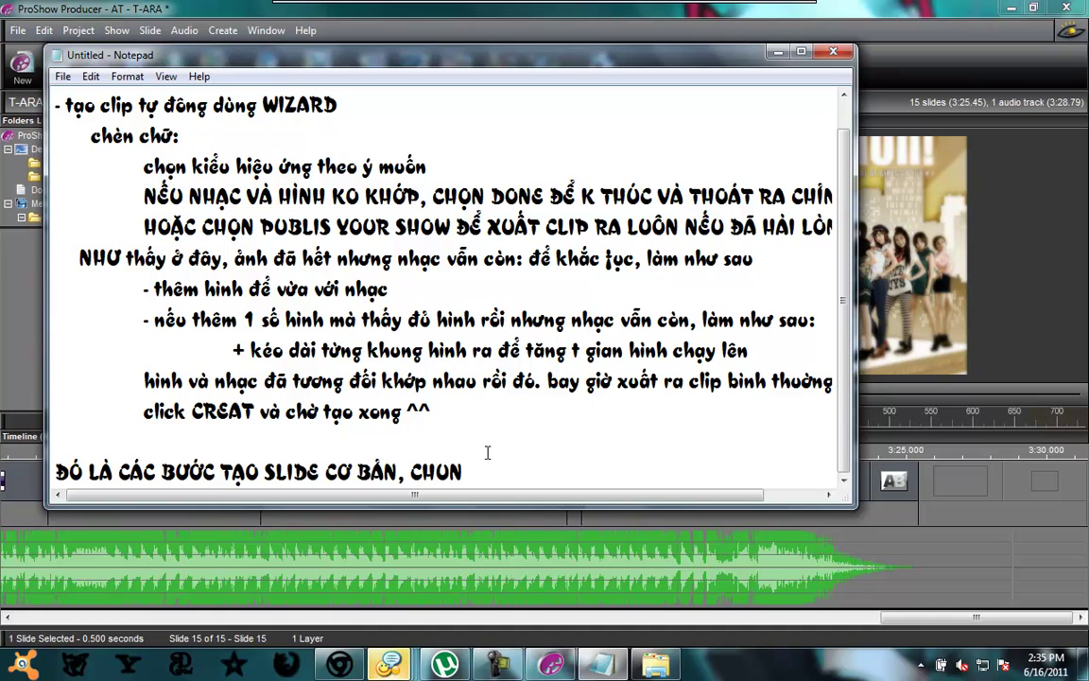
key("BackSpace")
key("BackSpace")
key("BackSpace")
key("BackSpace")
type("TA ")
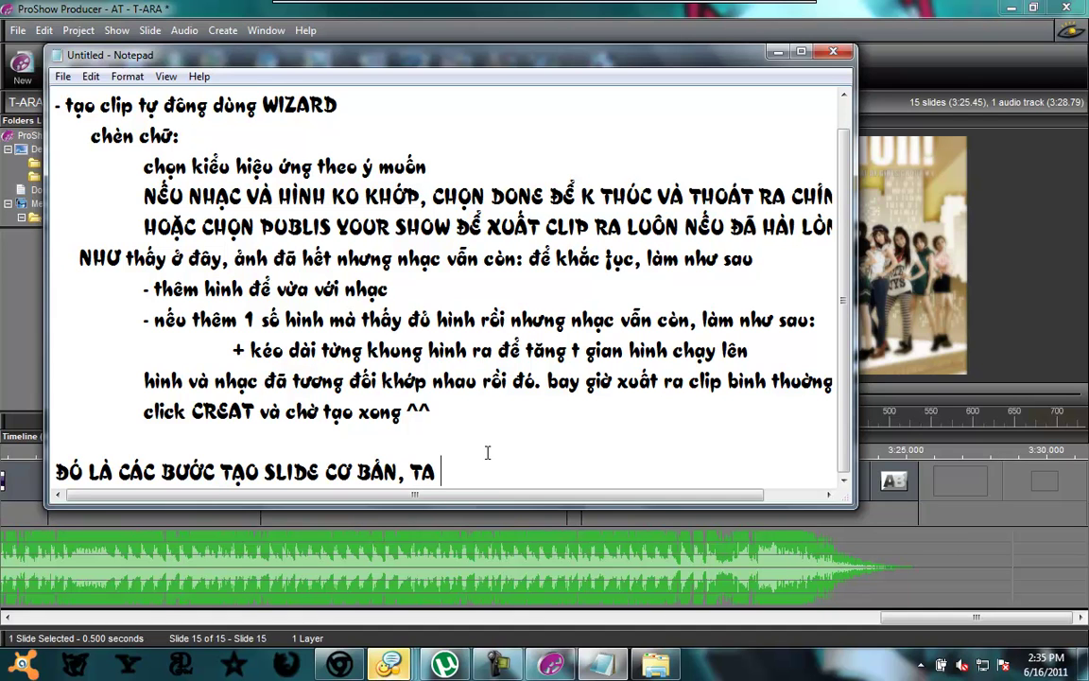
type("SẼ TÌM HIÊUr ")
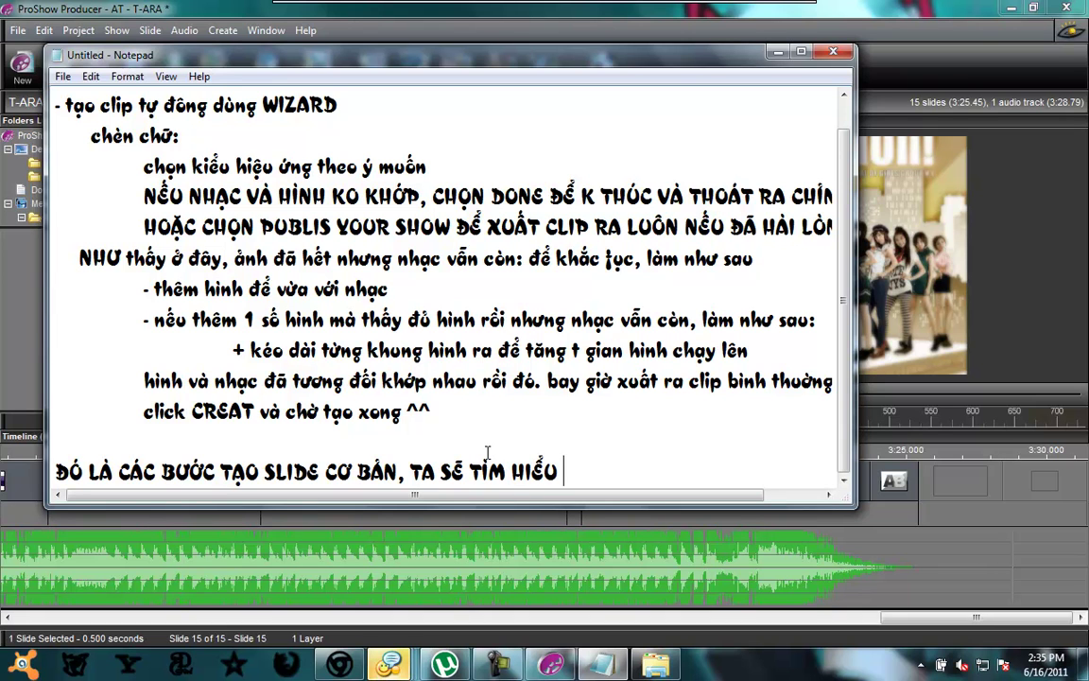
type("VỀ CÁCH TA")
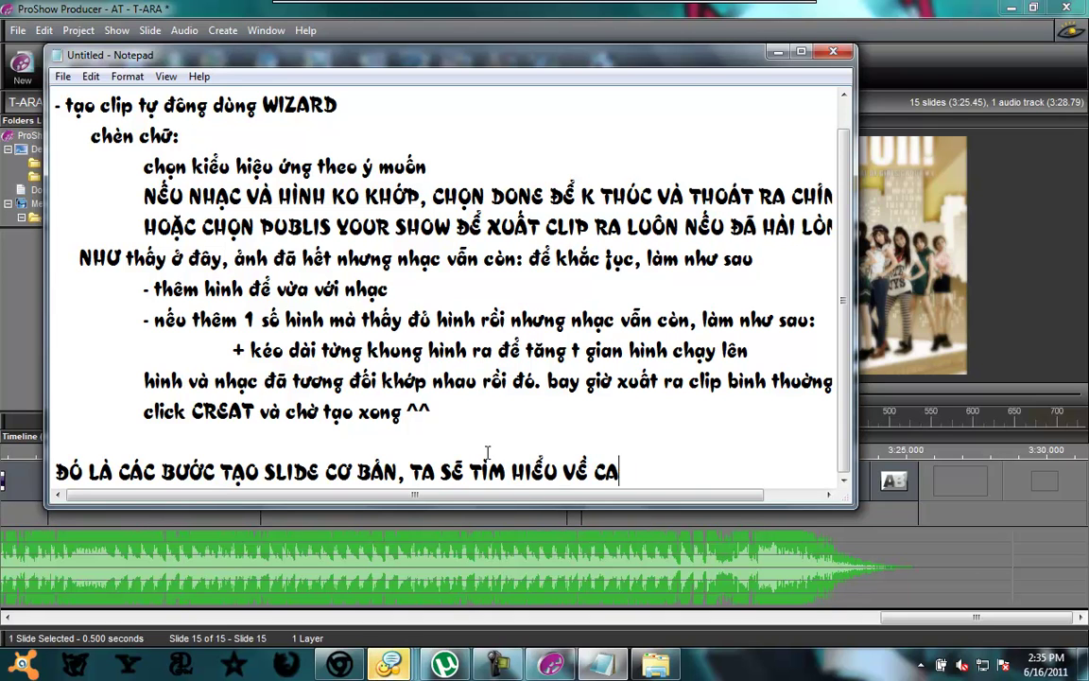
type("Oj SLIDE CHUYÊ")
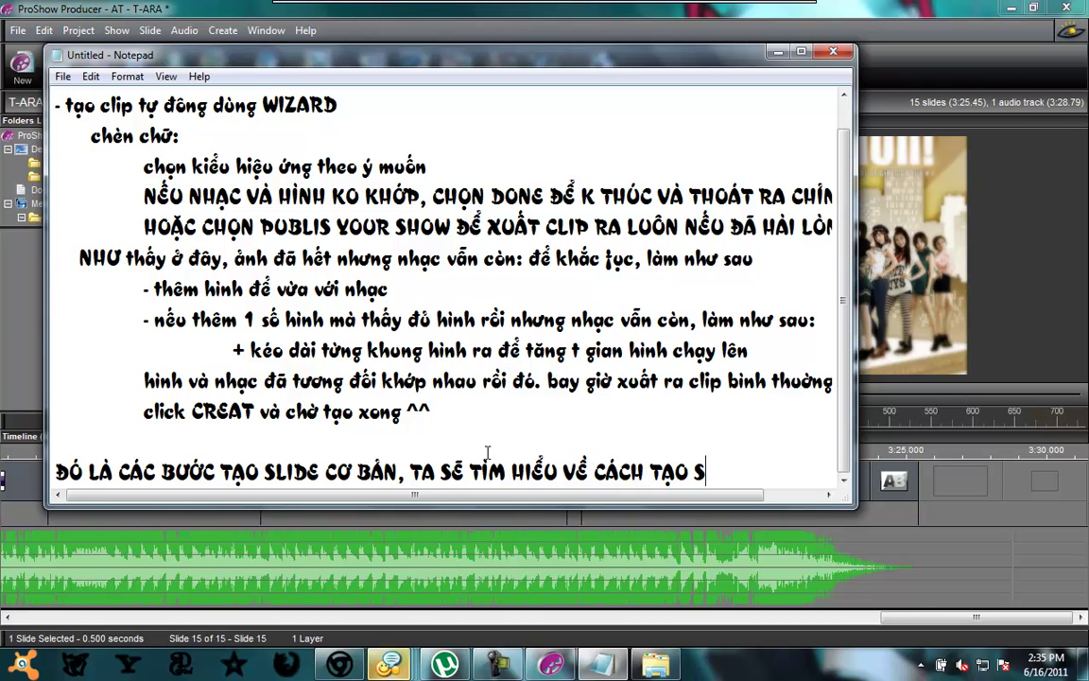
type("N NGHIỆP ")
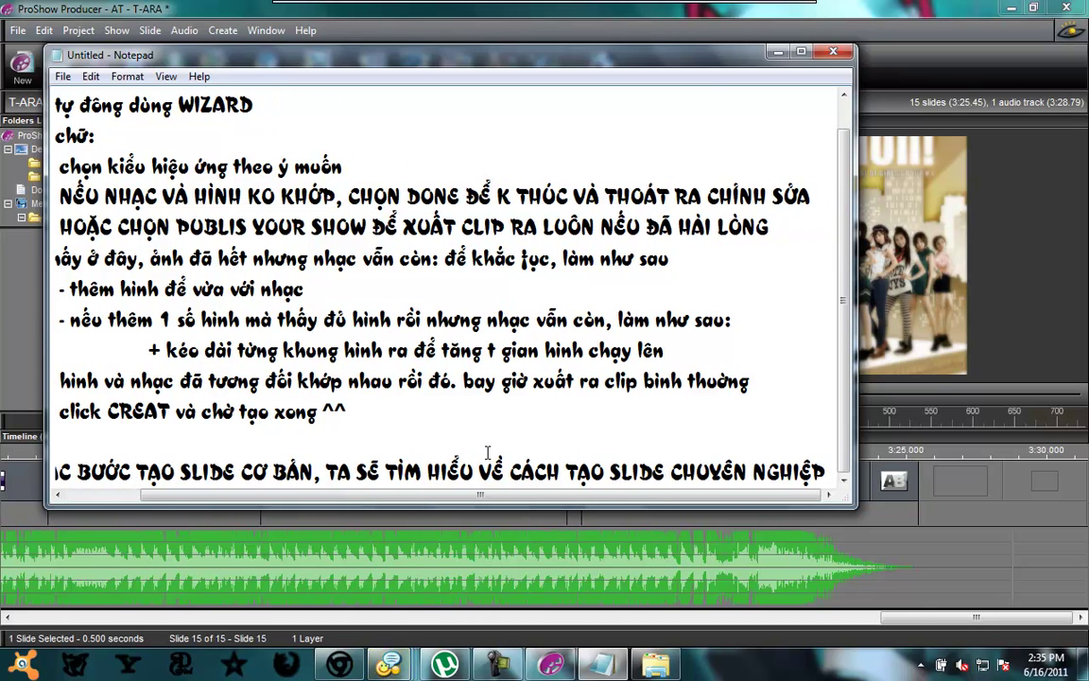
type("HƠ")
type("N Ở CLIP ")
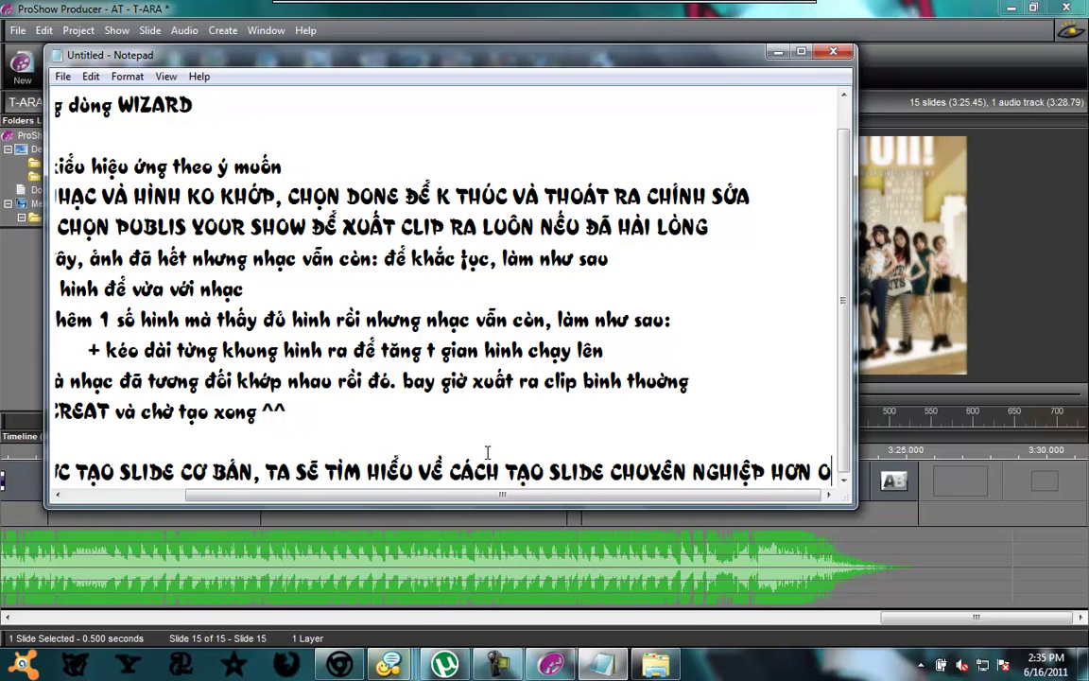
type("SAU")
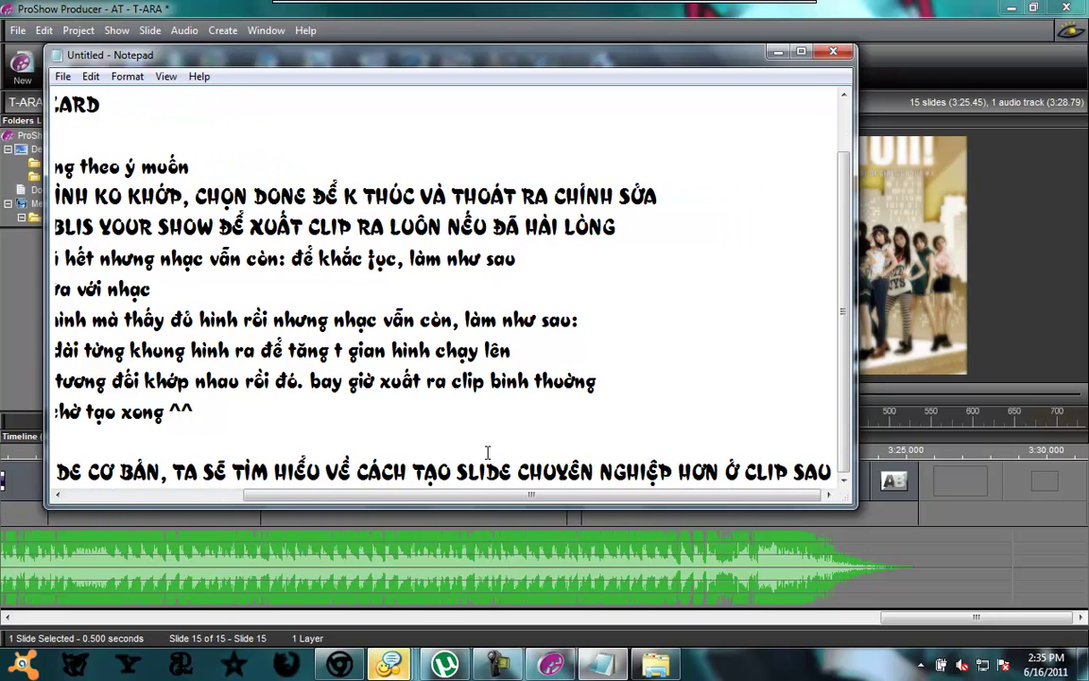
- Add the indented thank-you line "TKS 4 WATCHING" below the closing line
key("Return")
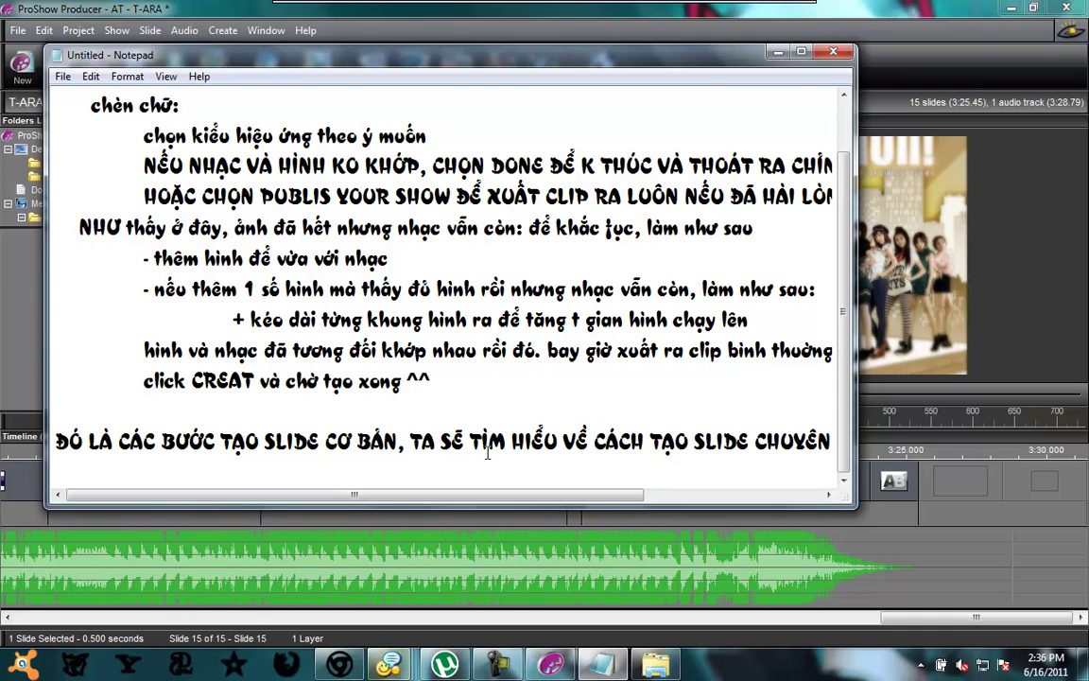
type("TKS 4 WA")
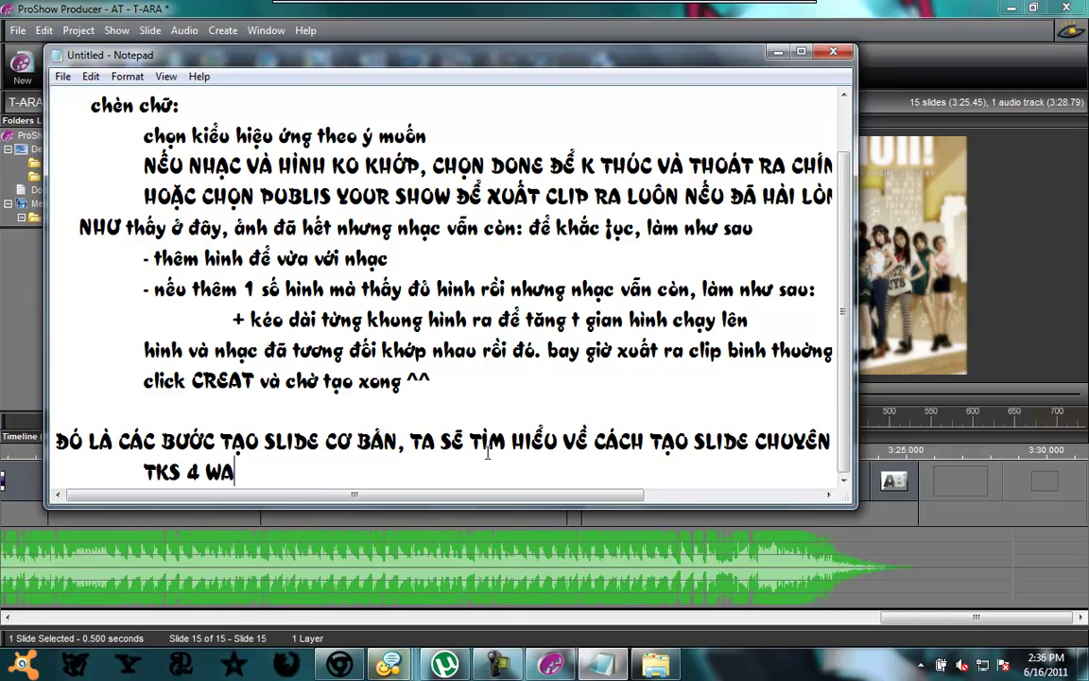
type("TCHING!")
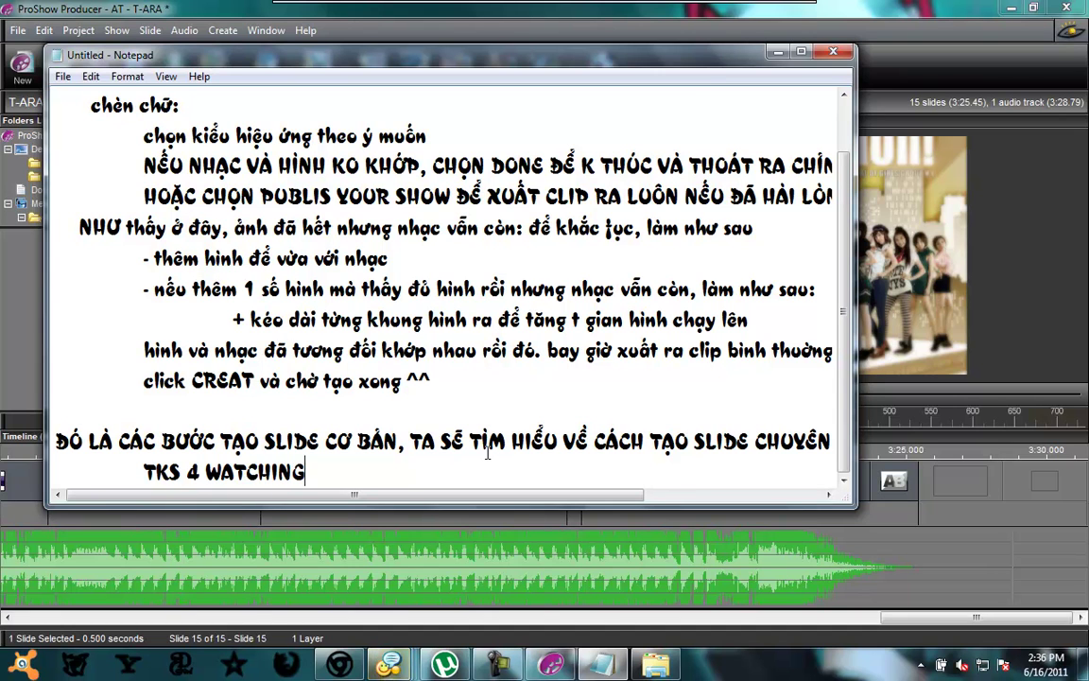